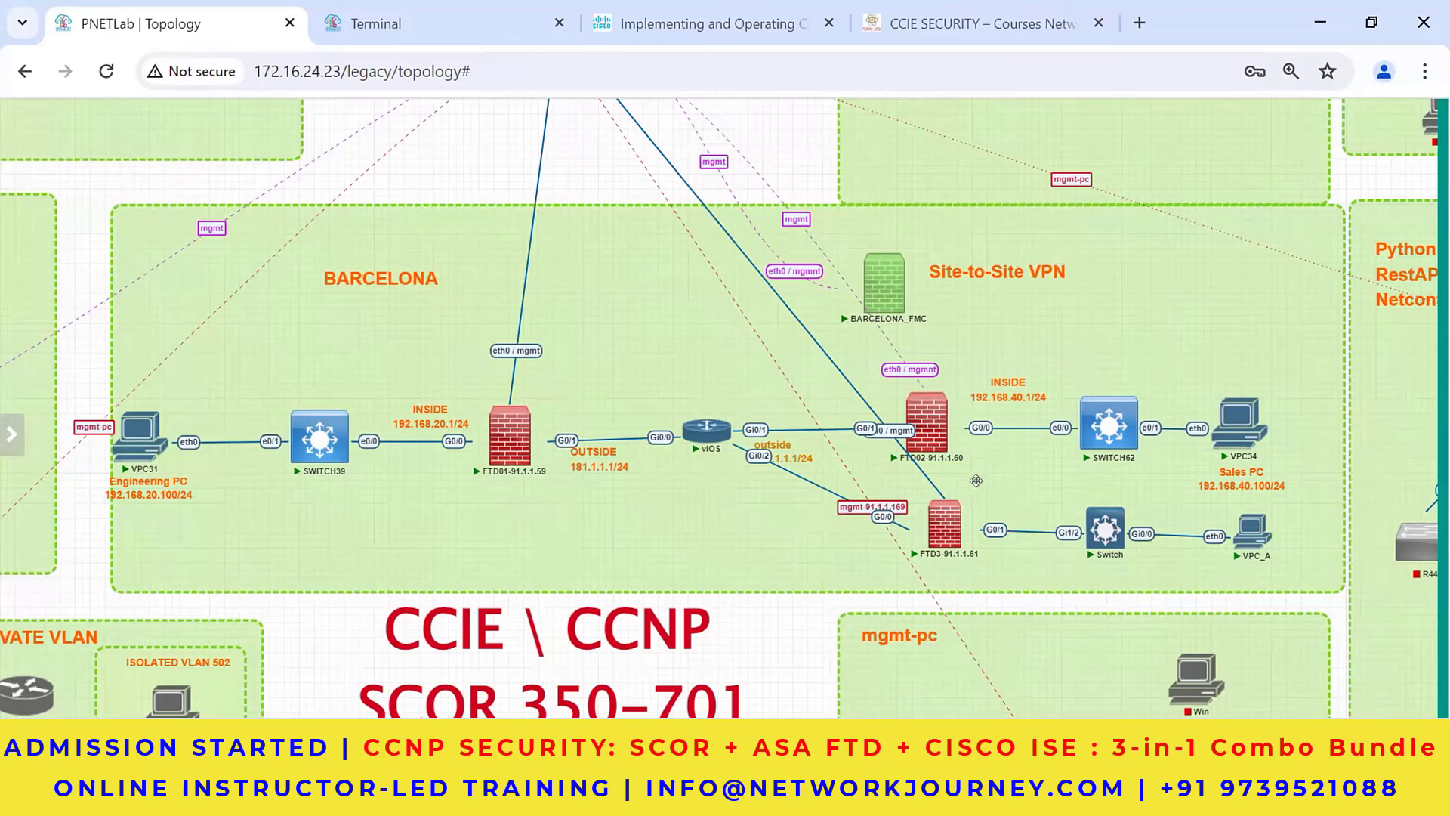
mouse_move(889, 276)
scroll(627, 338, "up", 3)
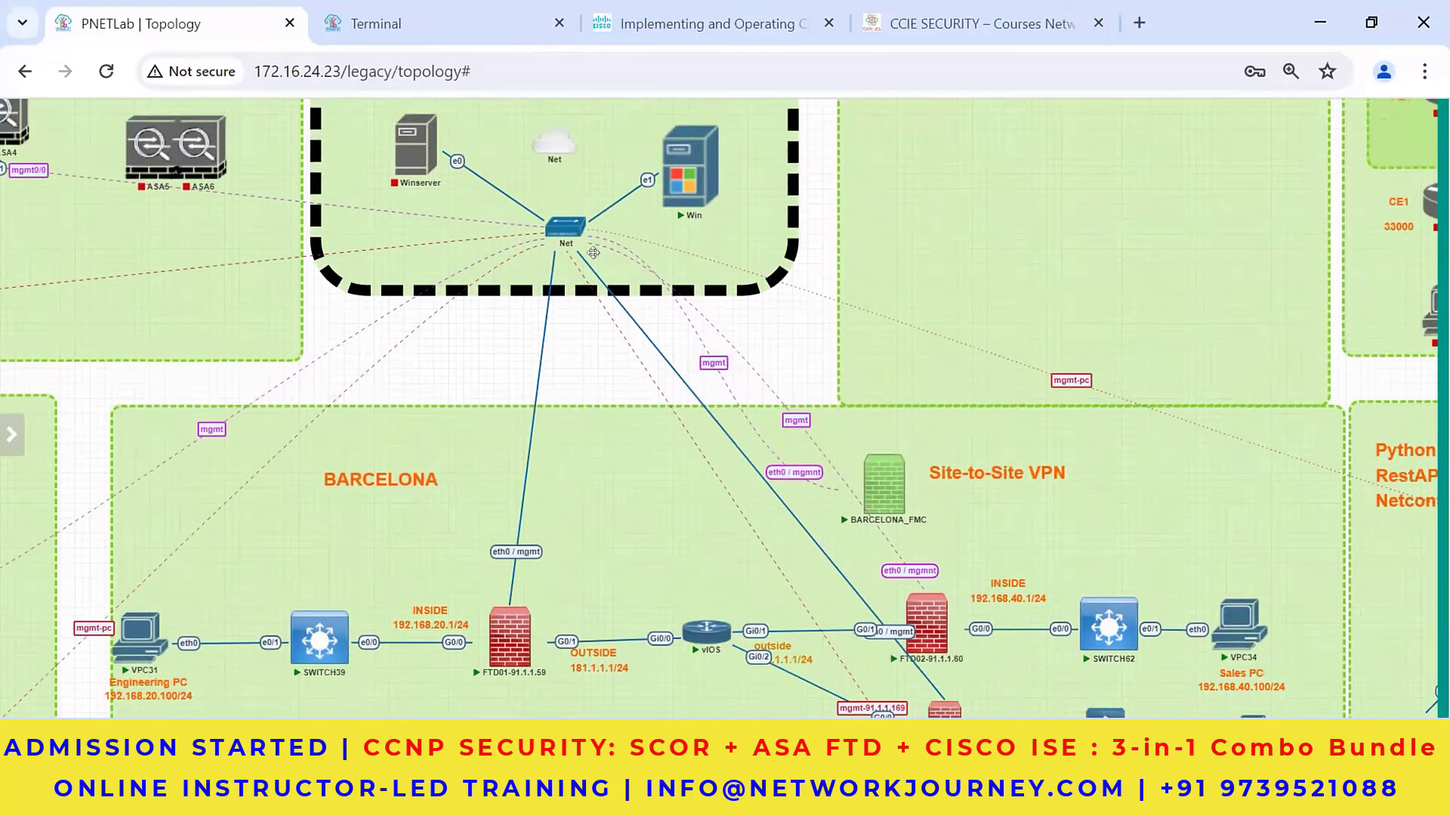
scroll(594, 253, "up", 1)
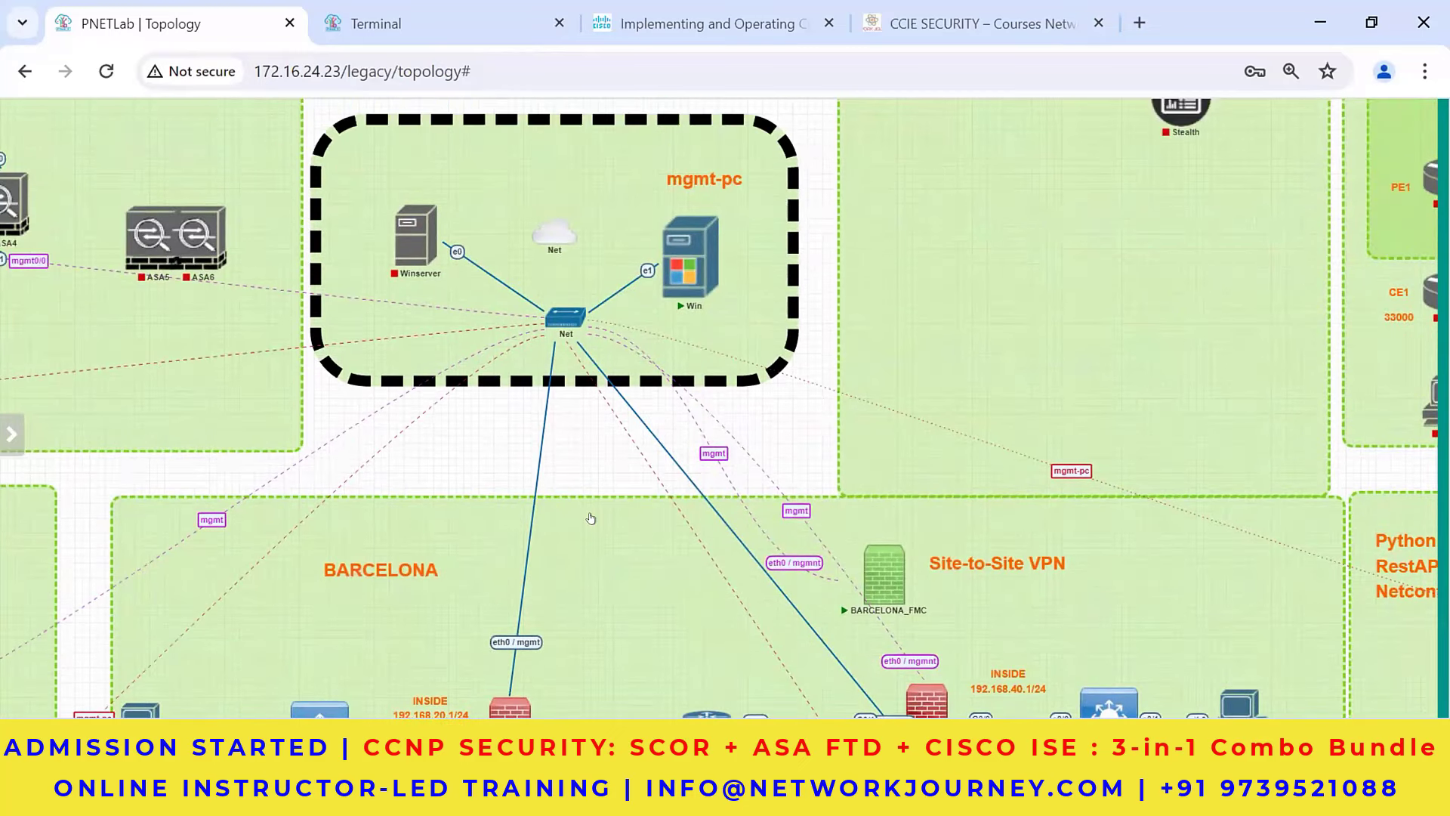
scroll(590, 518, "down", 1)
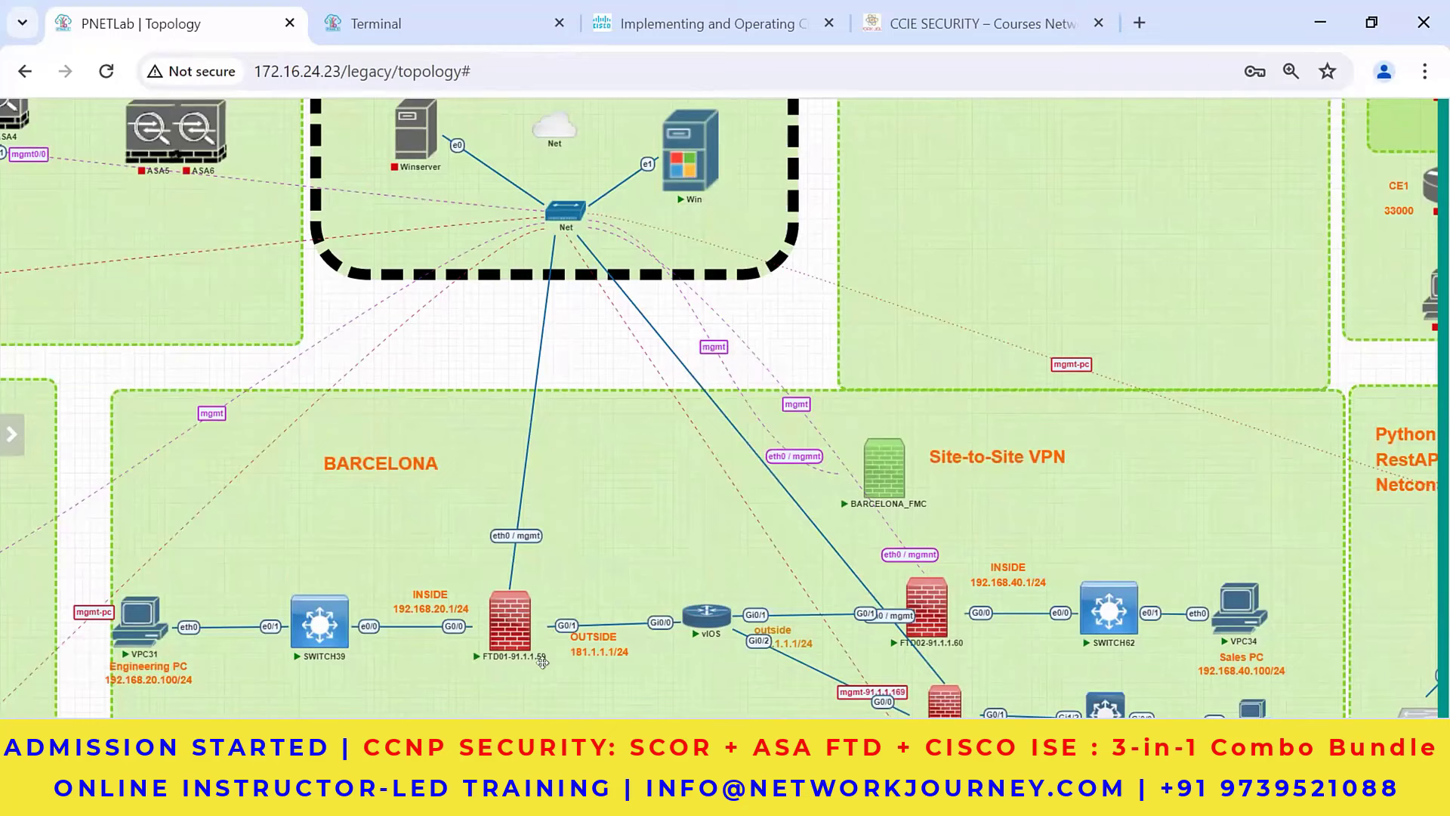
key("ctrl+plus")
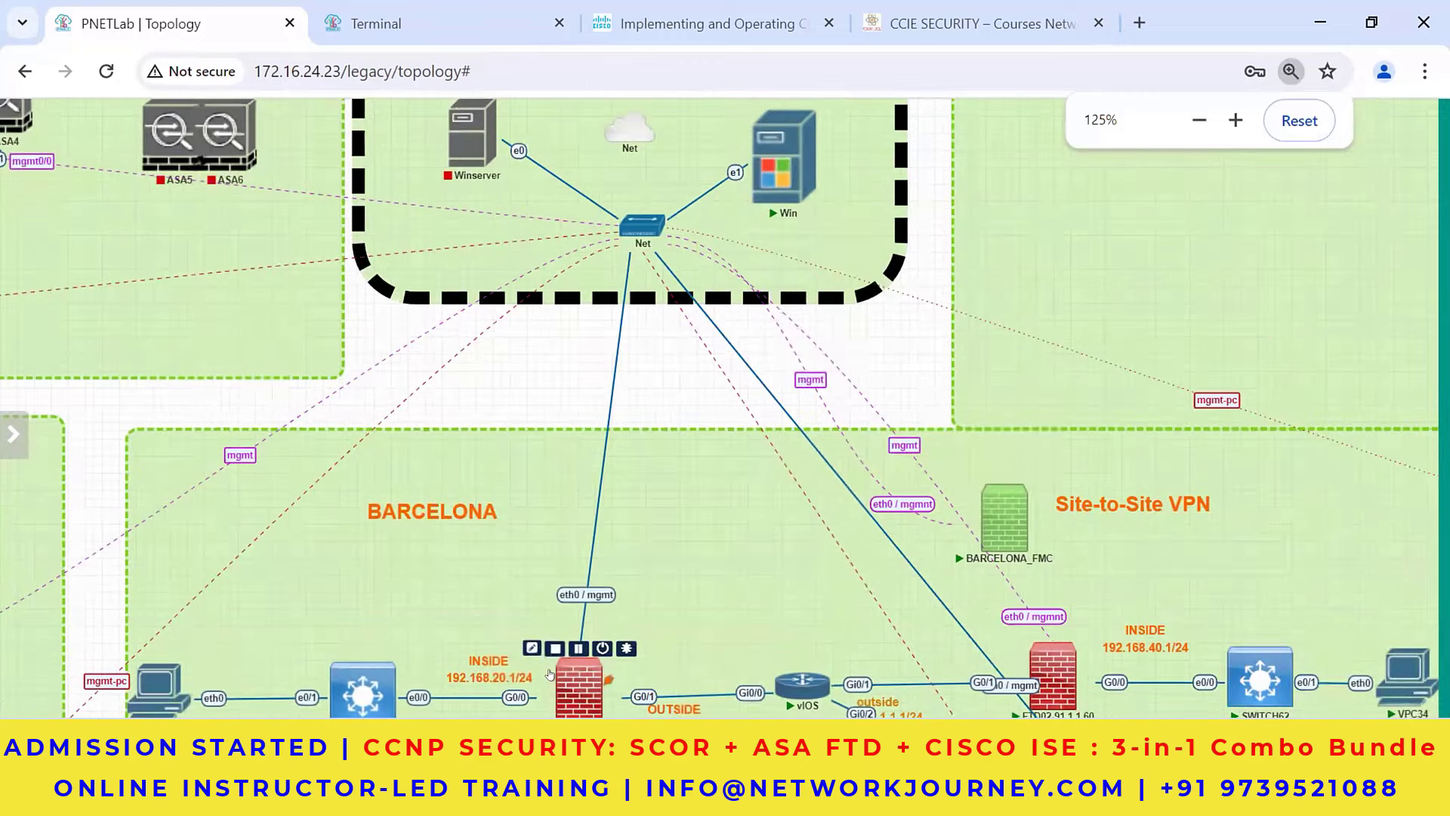
scroll(557, 492, "down", 3)
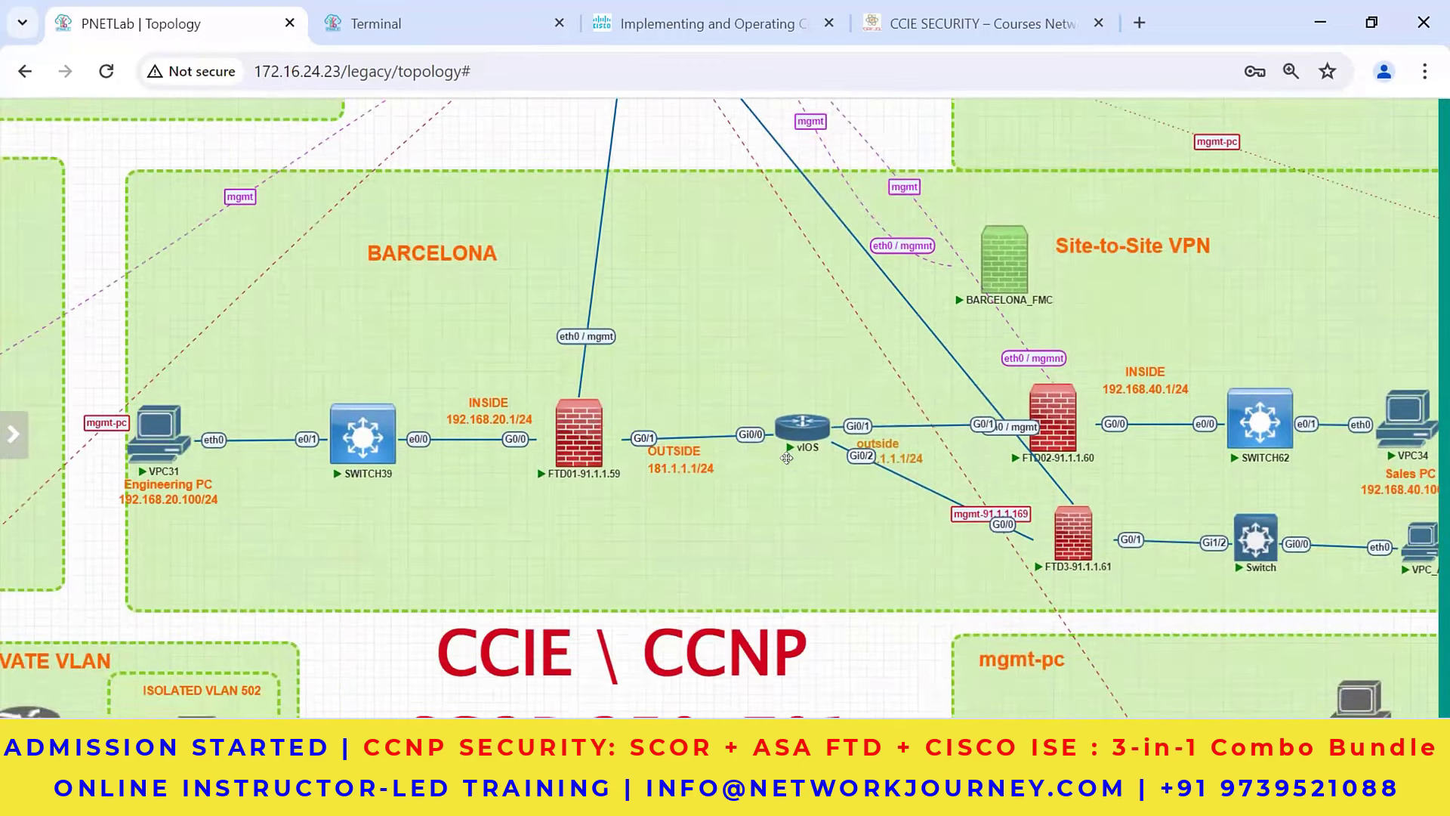
scroll(786, 458, "right", 2)
scroll(786, 458, "right", 2)
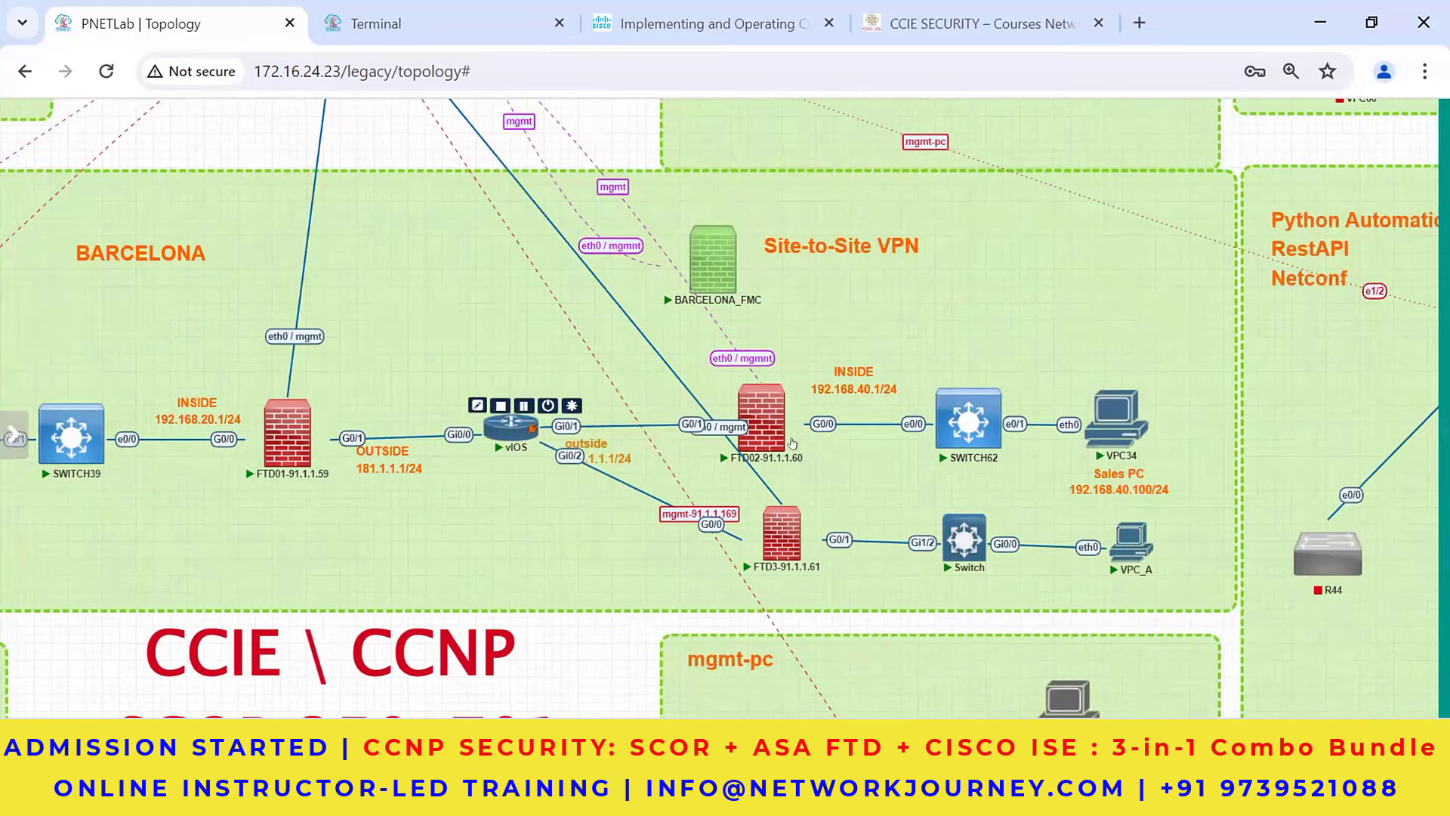
mouse_move(785, 441)
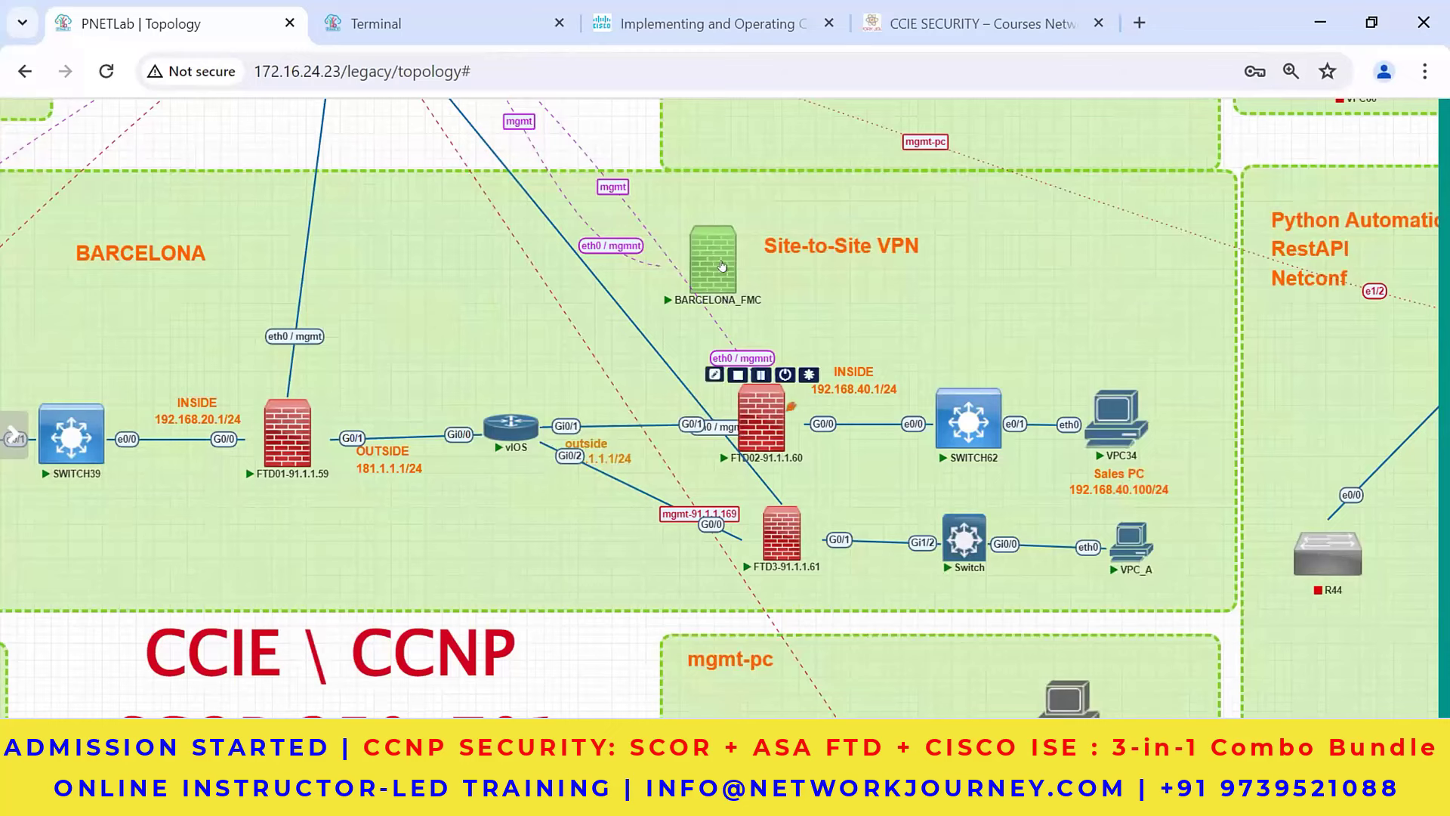
mouse_move(722, 266)
mouse_move(481, 443)
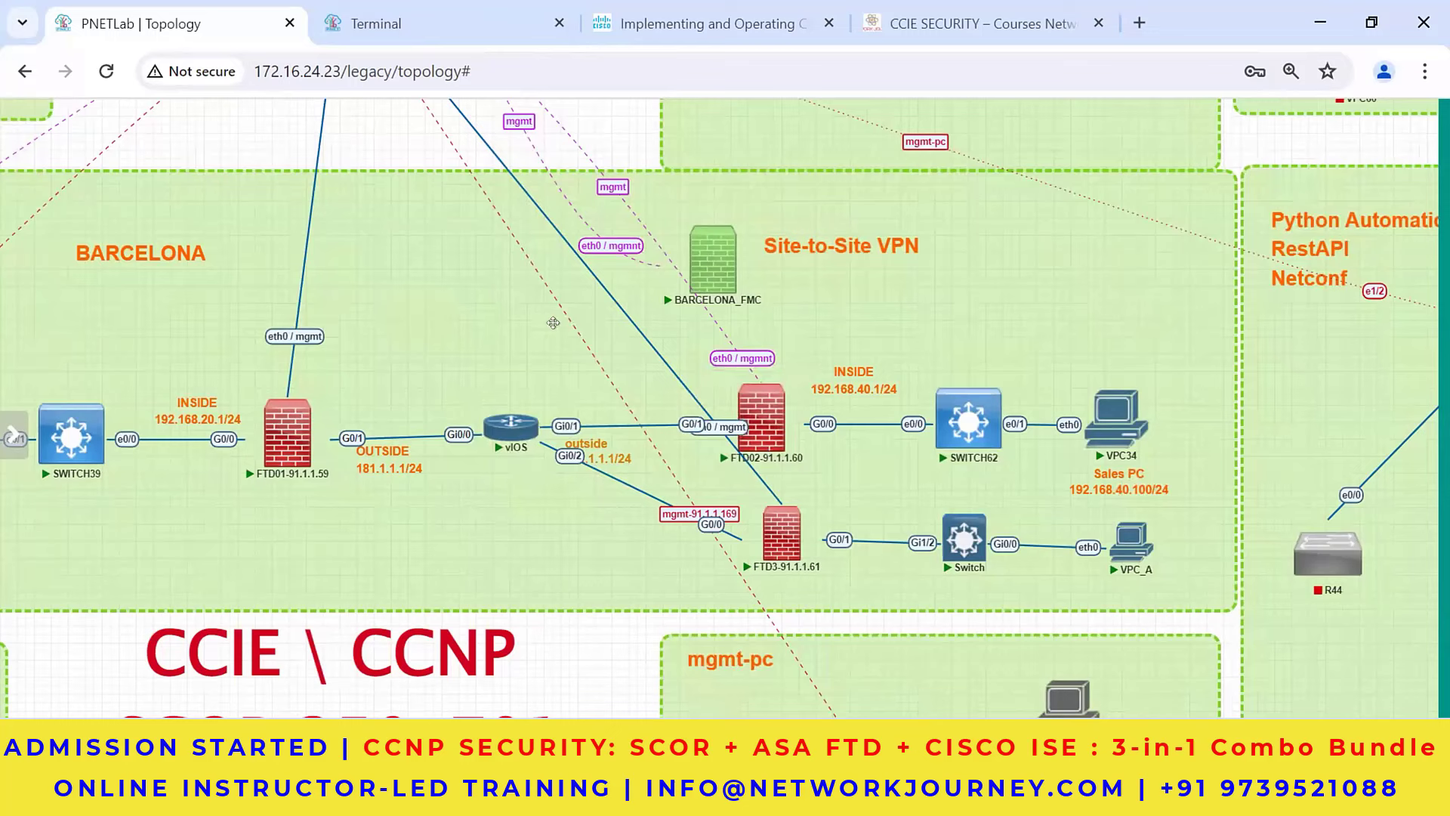
left_click(376, 24)
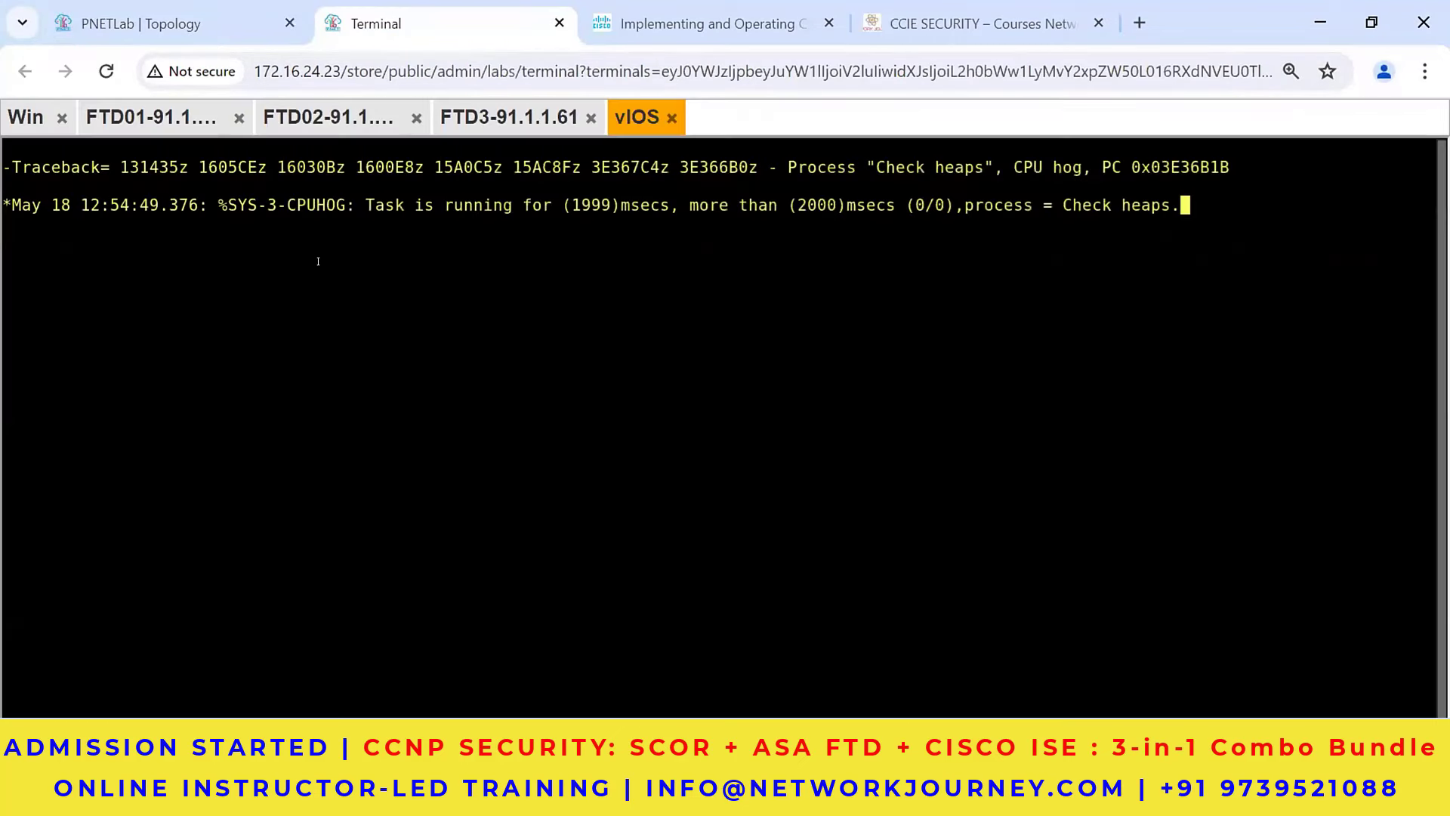
left_click(26, 120)
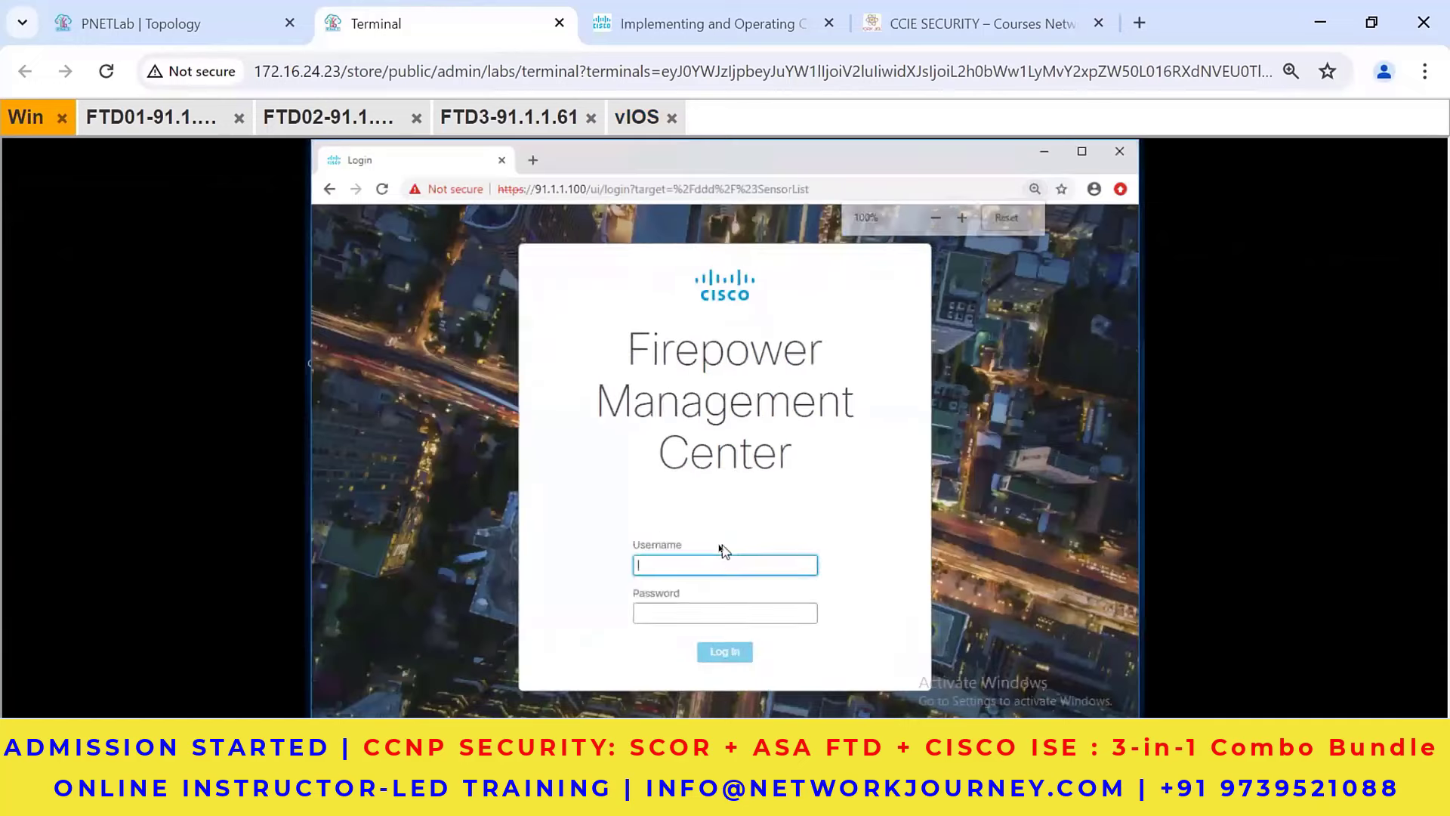
left_click(197, 16)
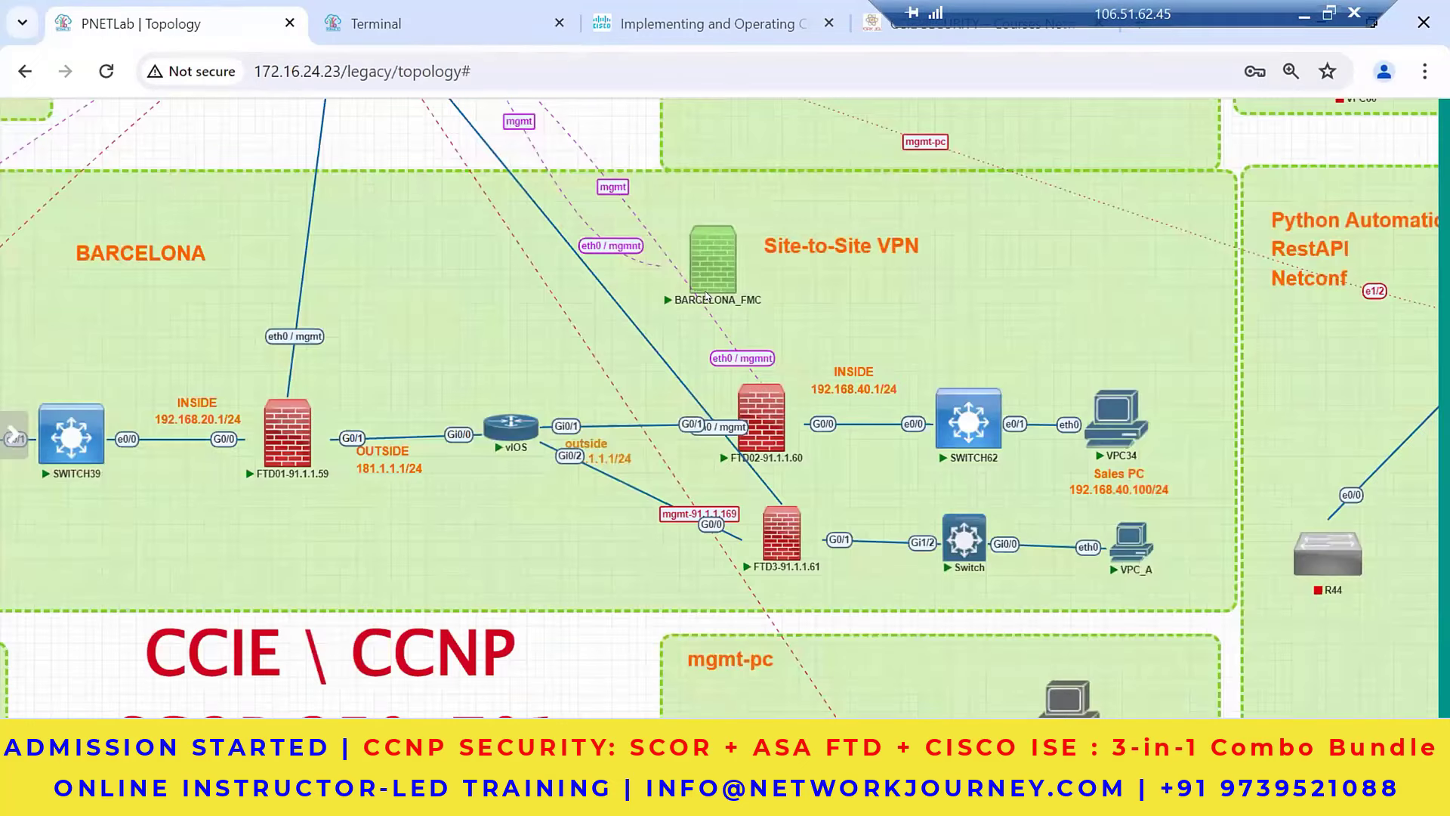
mouse_move(706, 296)
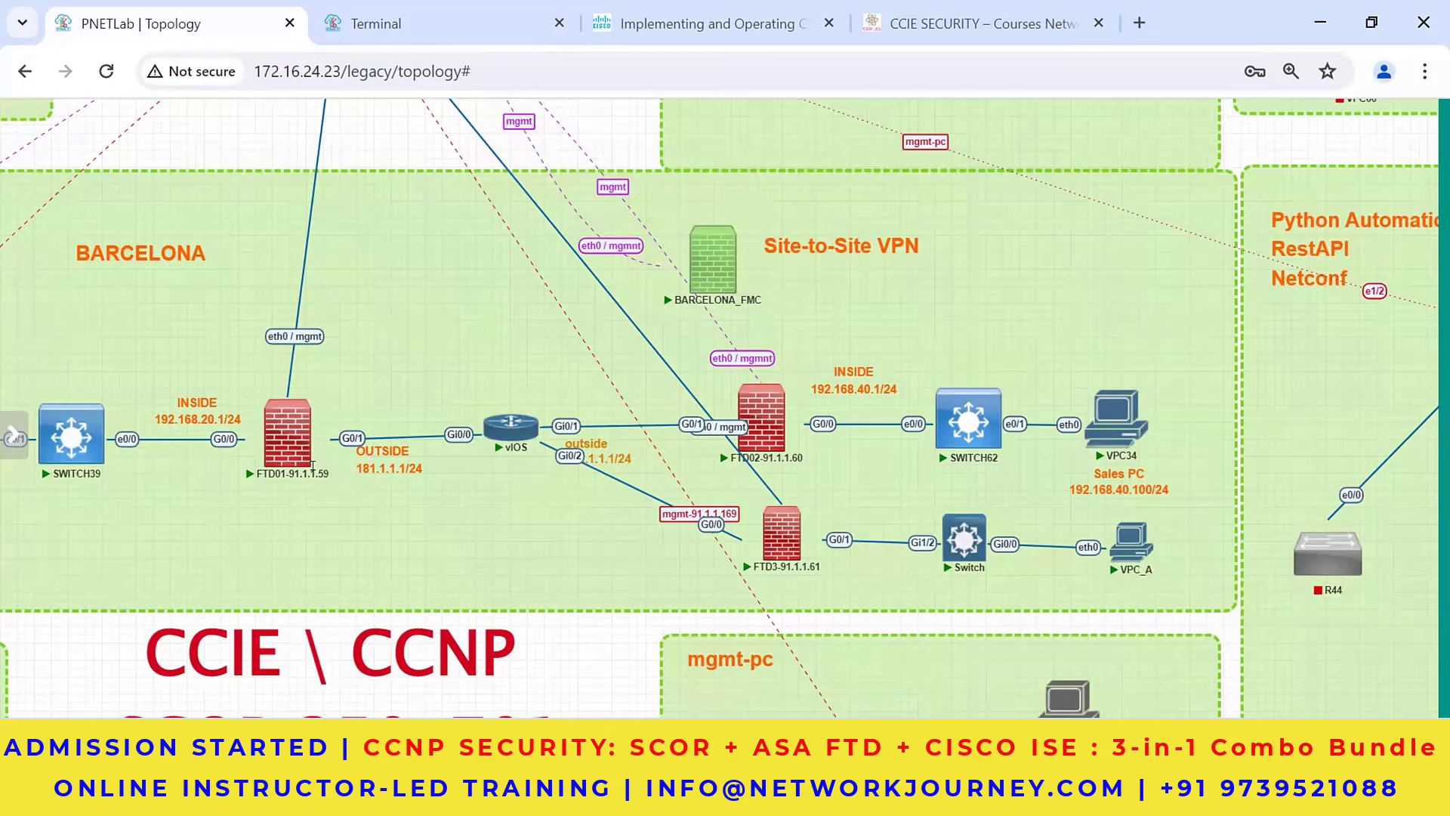
mouse_move(752, 412)
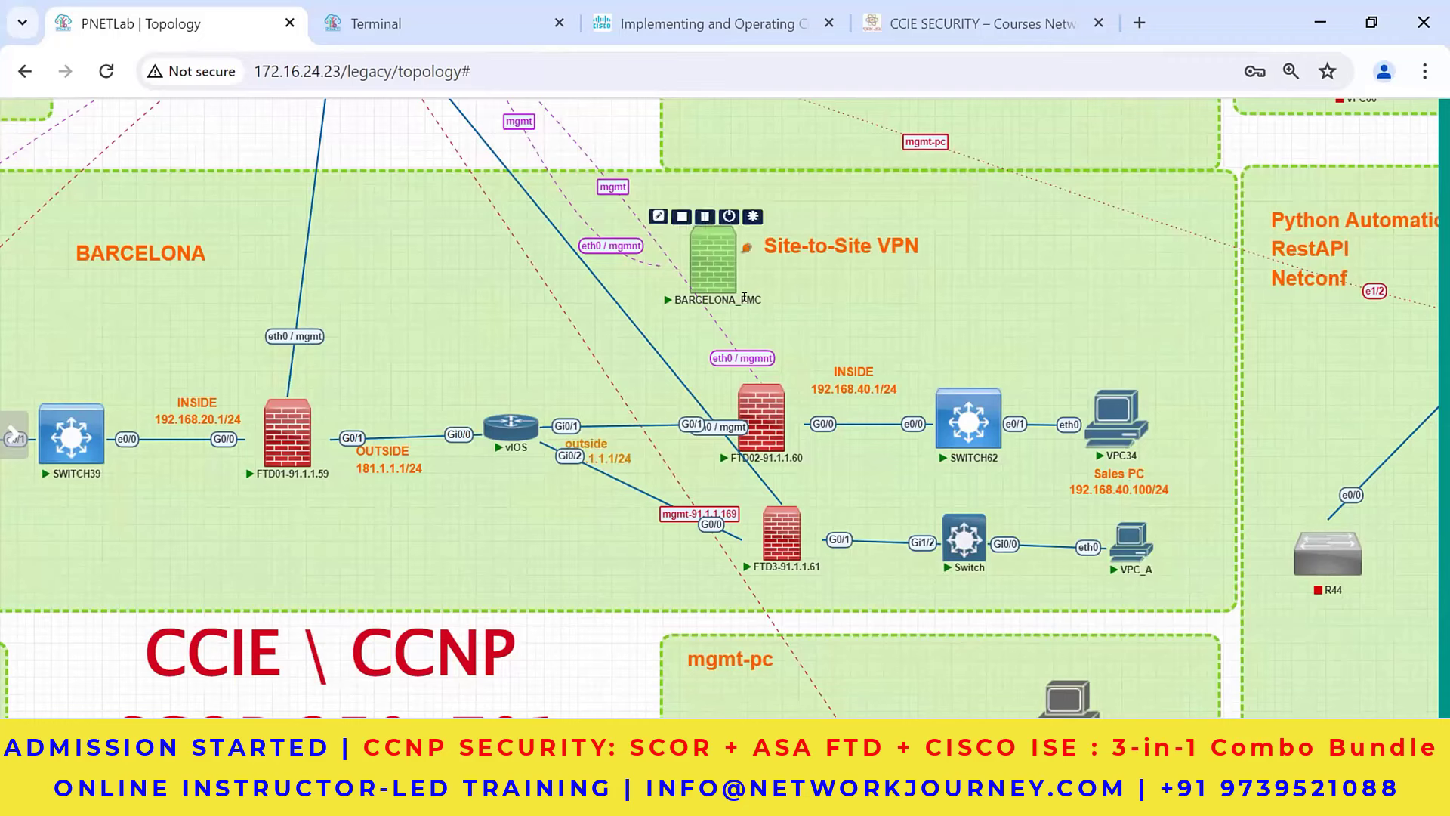
mouse_move(794, 542)
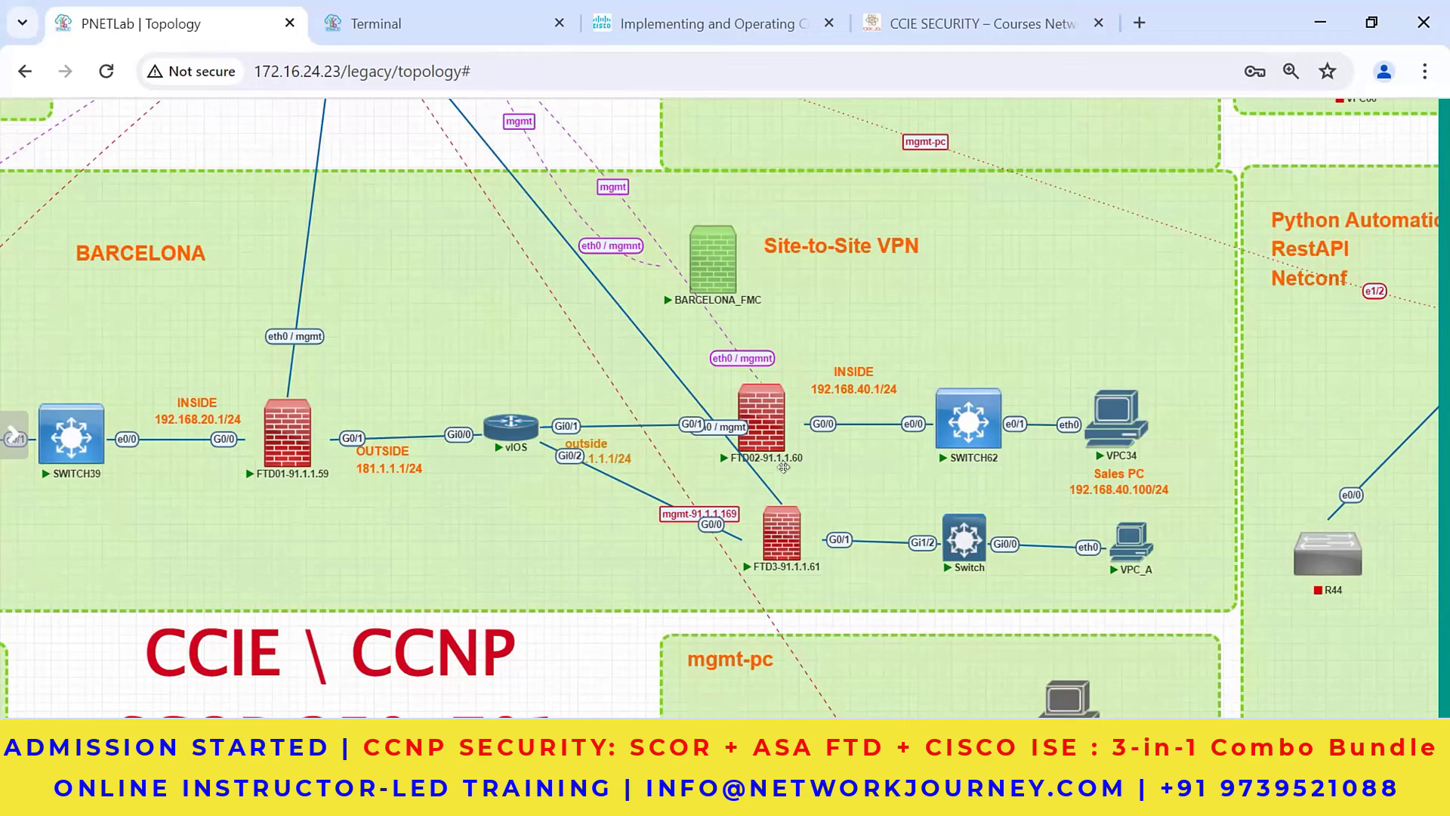
Step: Log in to the management center at 91.1.1.100 as admin with the account password
left_click(440, 35)
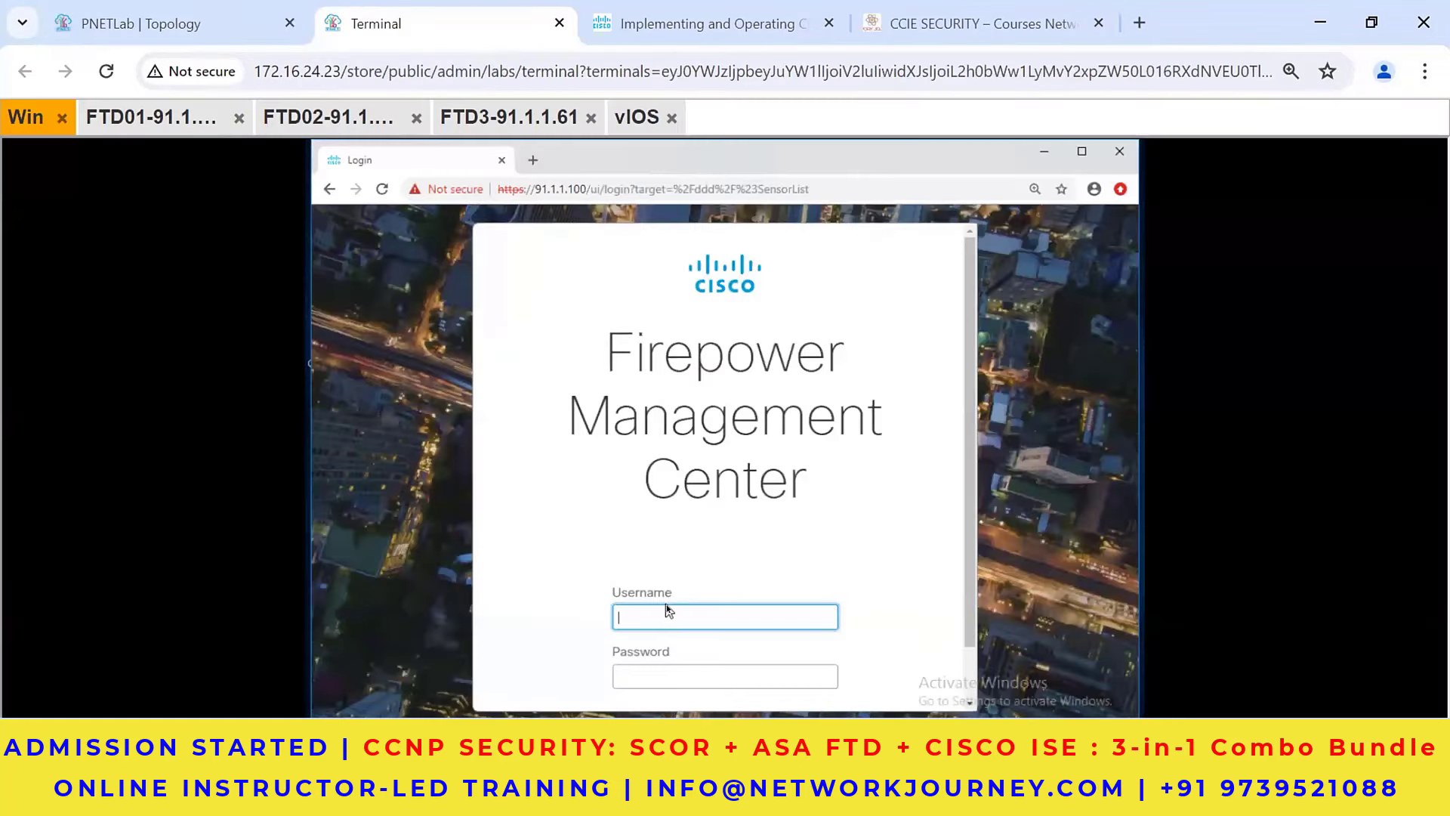
double_click(558, 190)
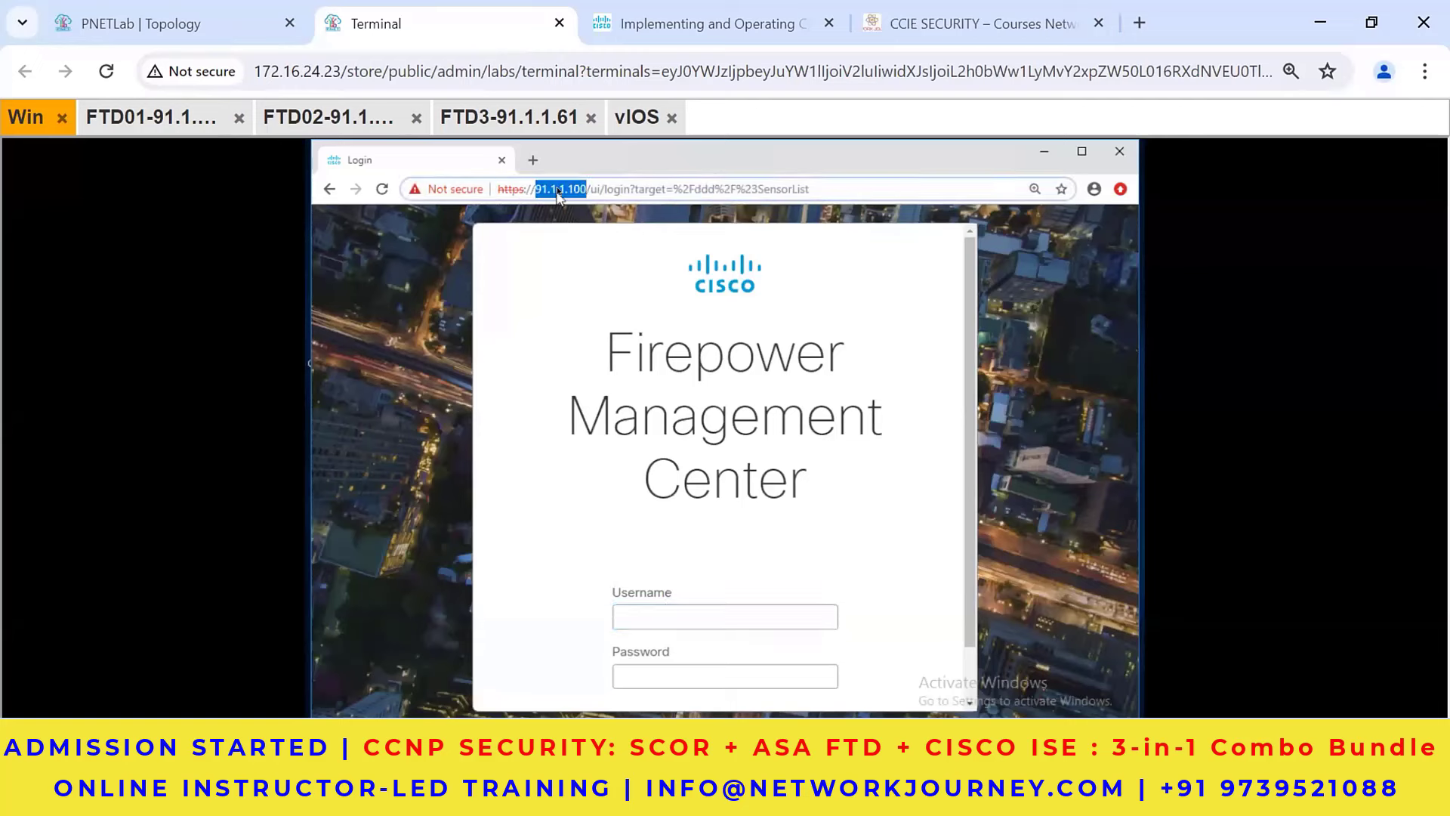
left_click(648, 618)
type("adm")
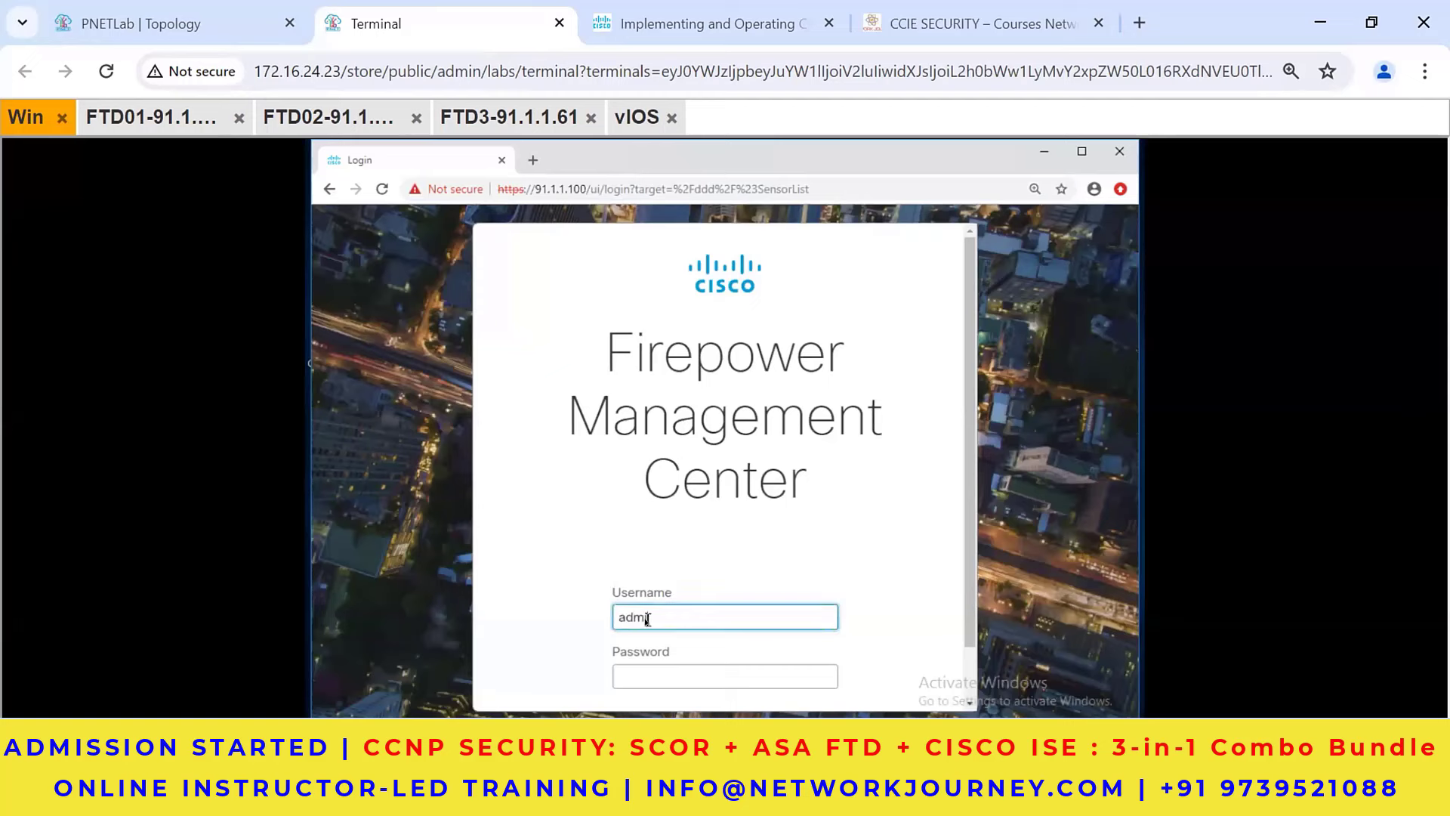
type("in")
key("Return")
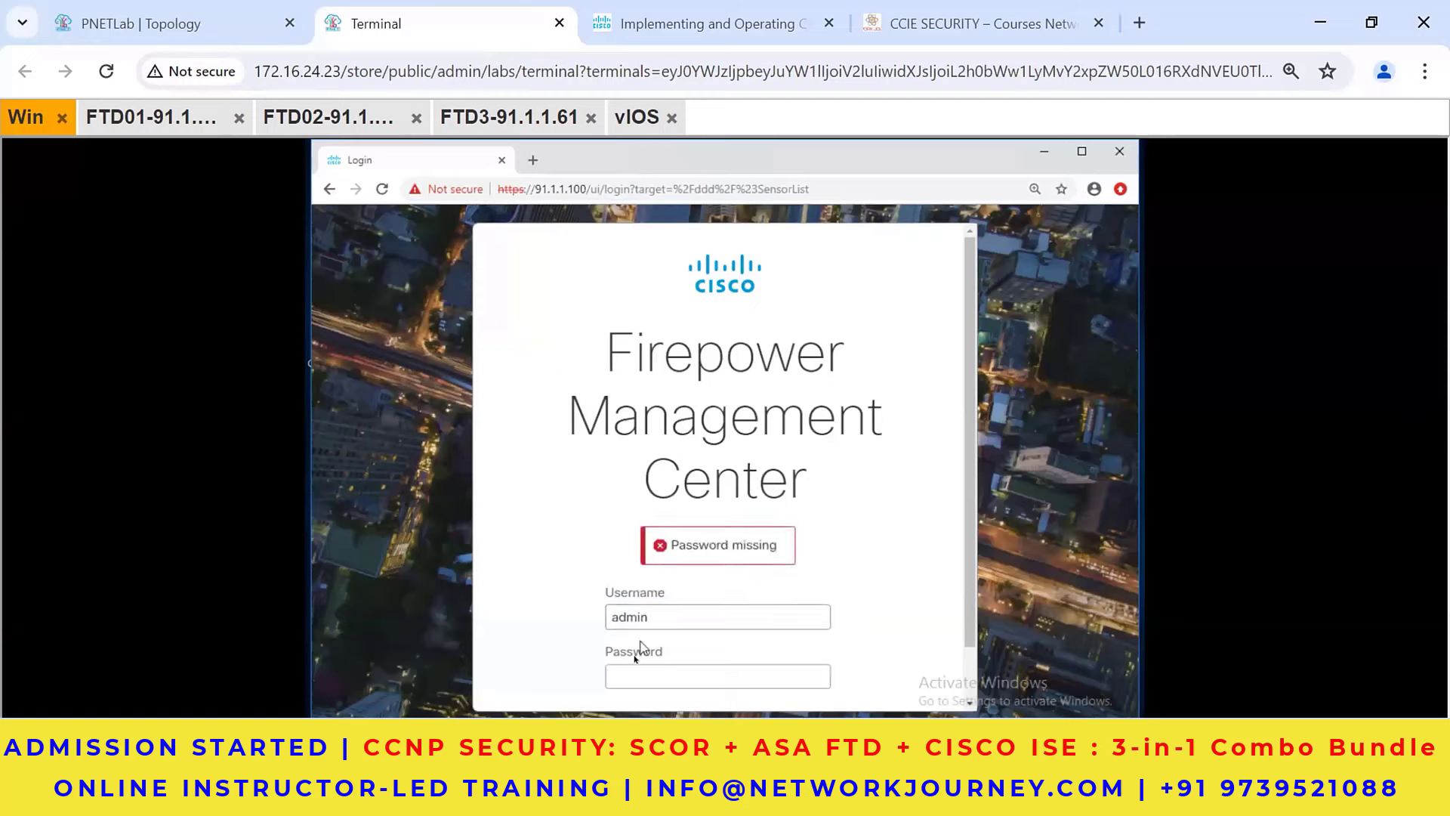
left_click(633, 676)
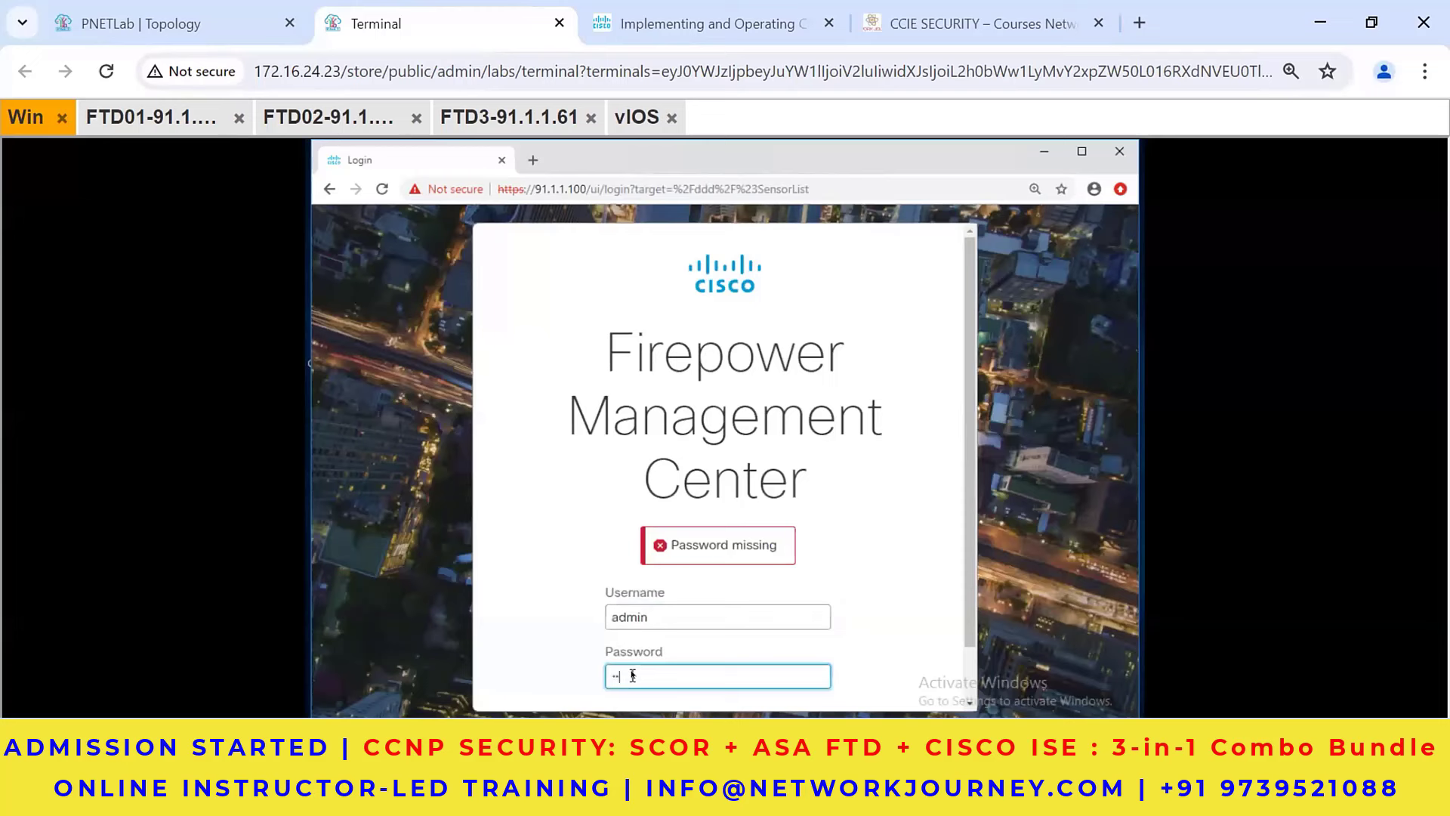
key("Return")
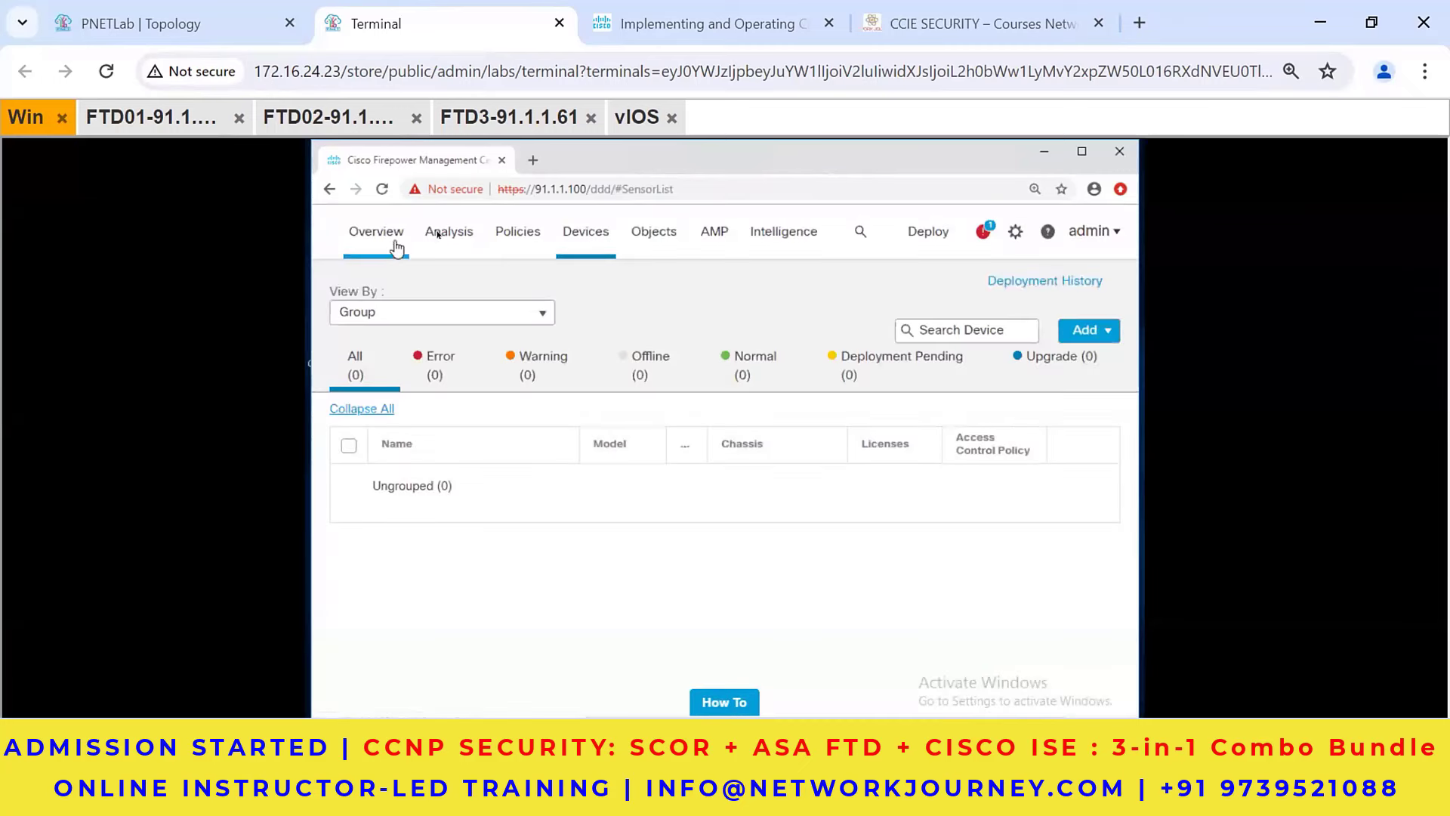
Step: Browse the Policies and Analysis menus, then open Device Management's Add dropdown
left_click(524, 242)
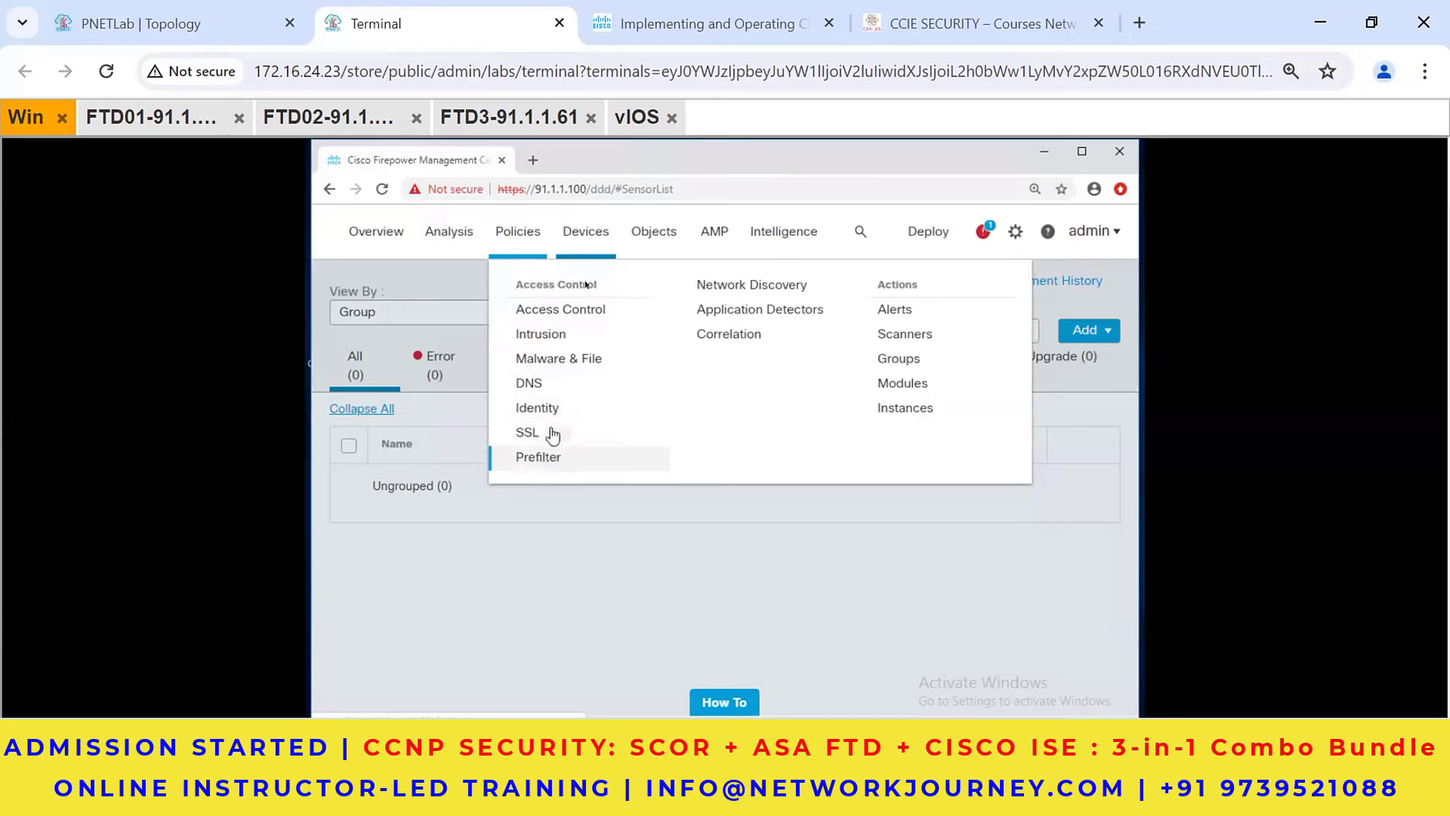
left_click(469, 237)
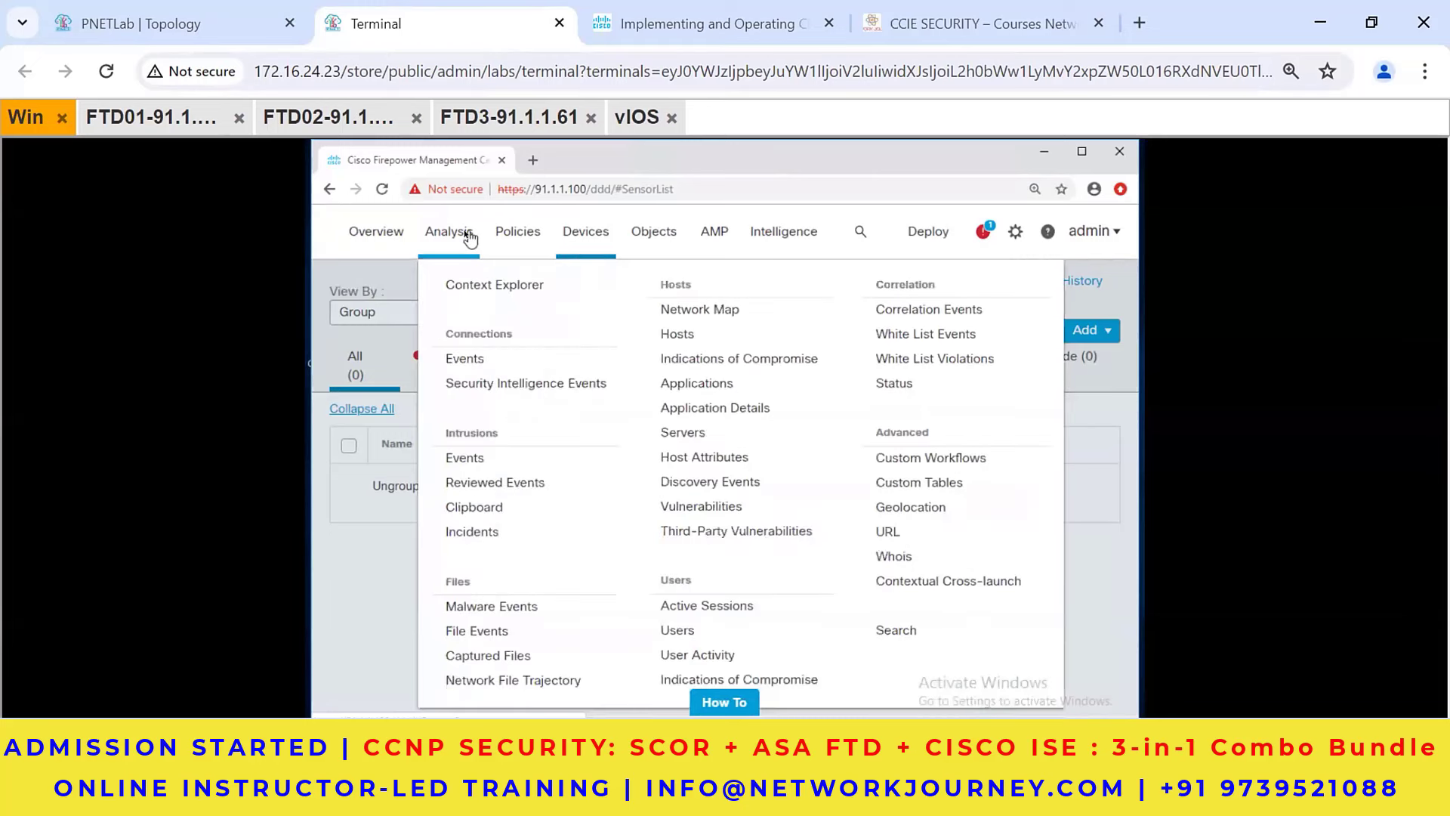
left_click(467, 238)
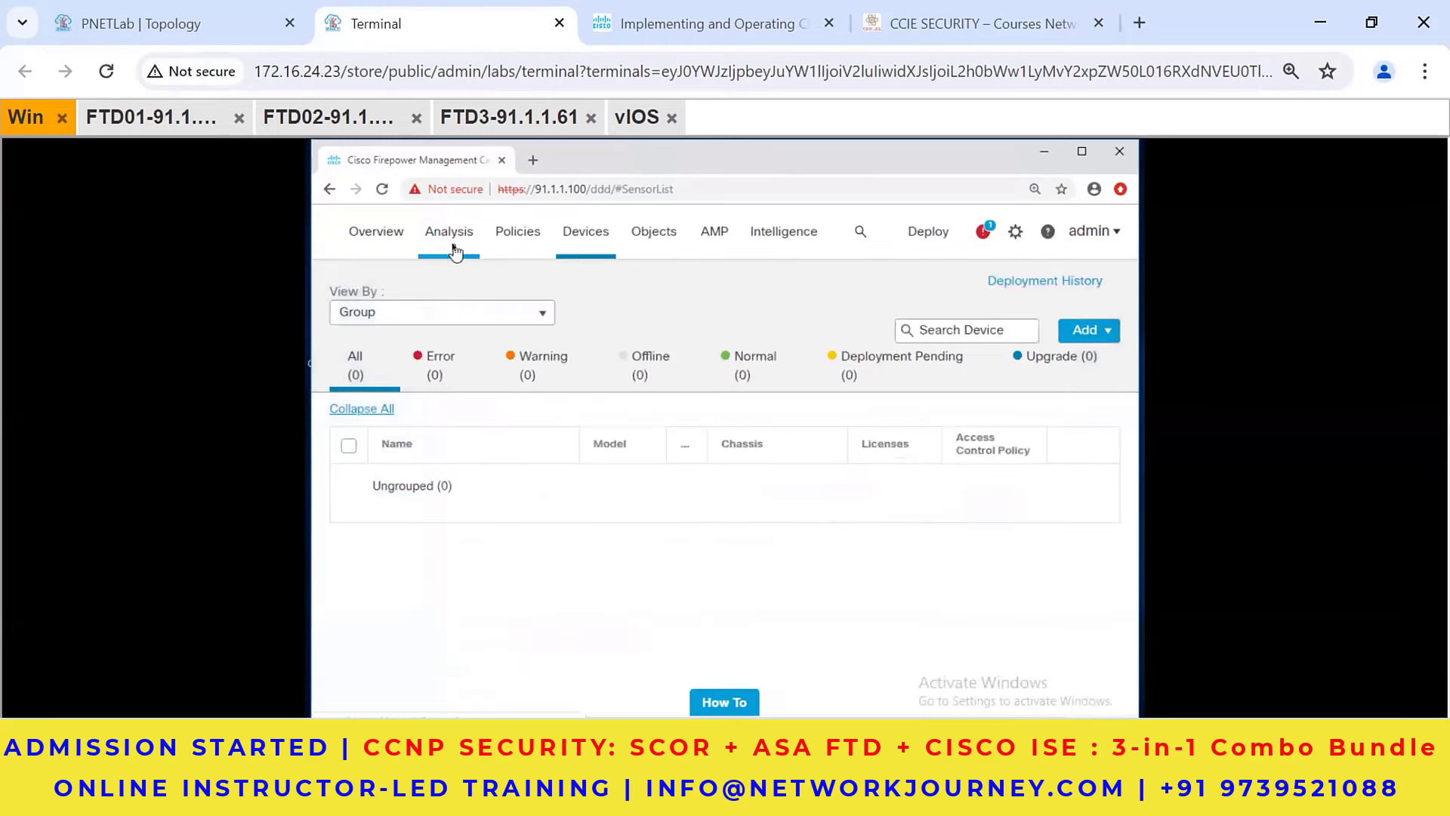
left_click(455, 251)
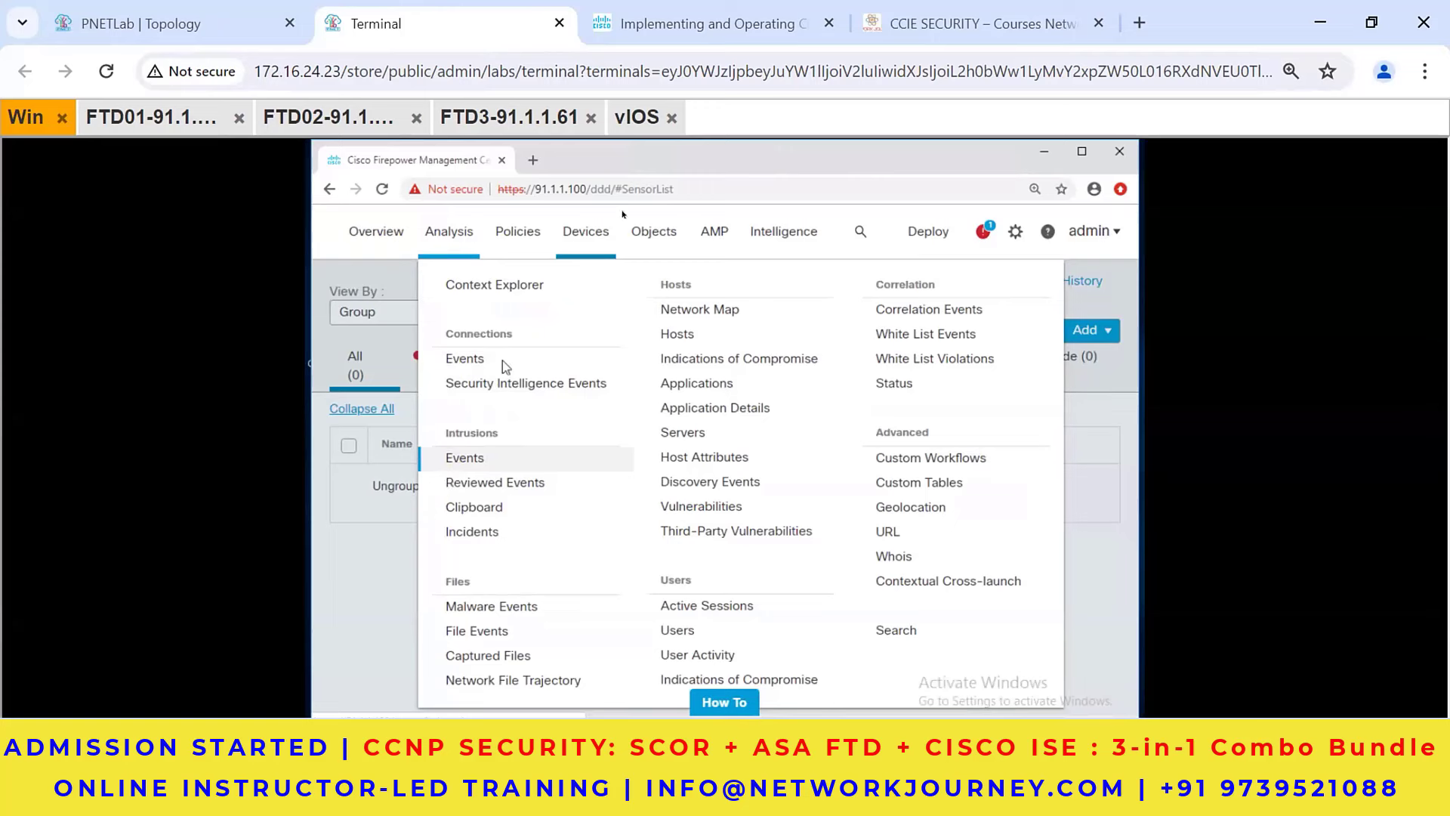
mouse_move(376, 232)
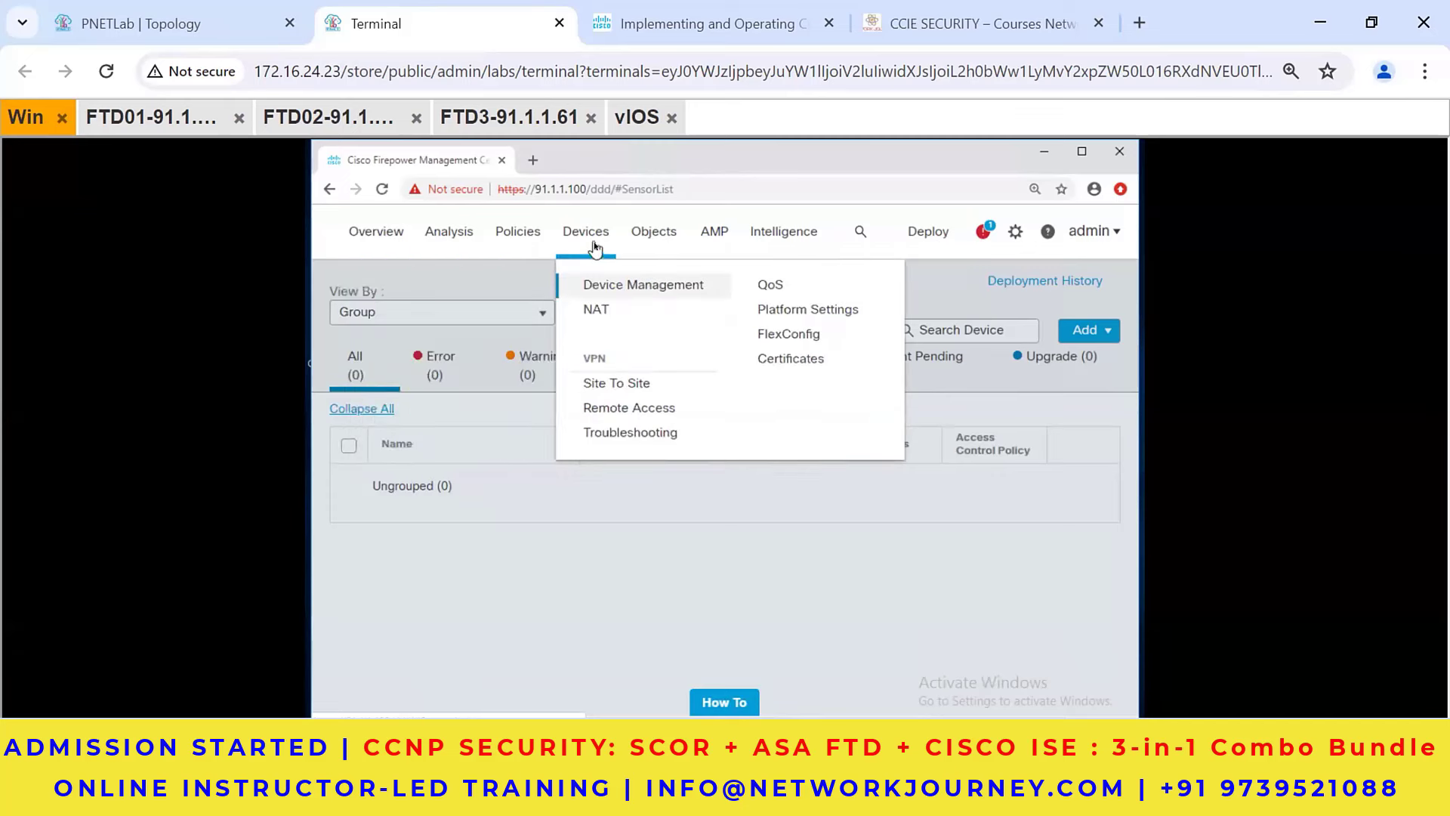
left_click(596, 286)
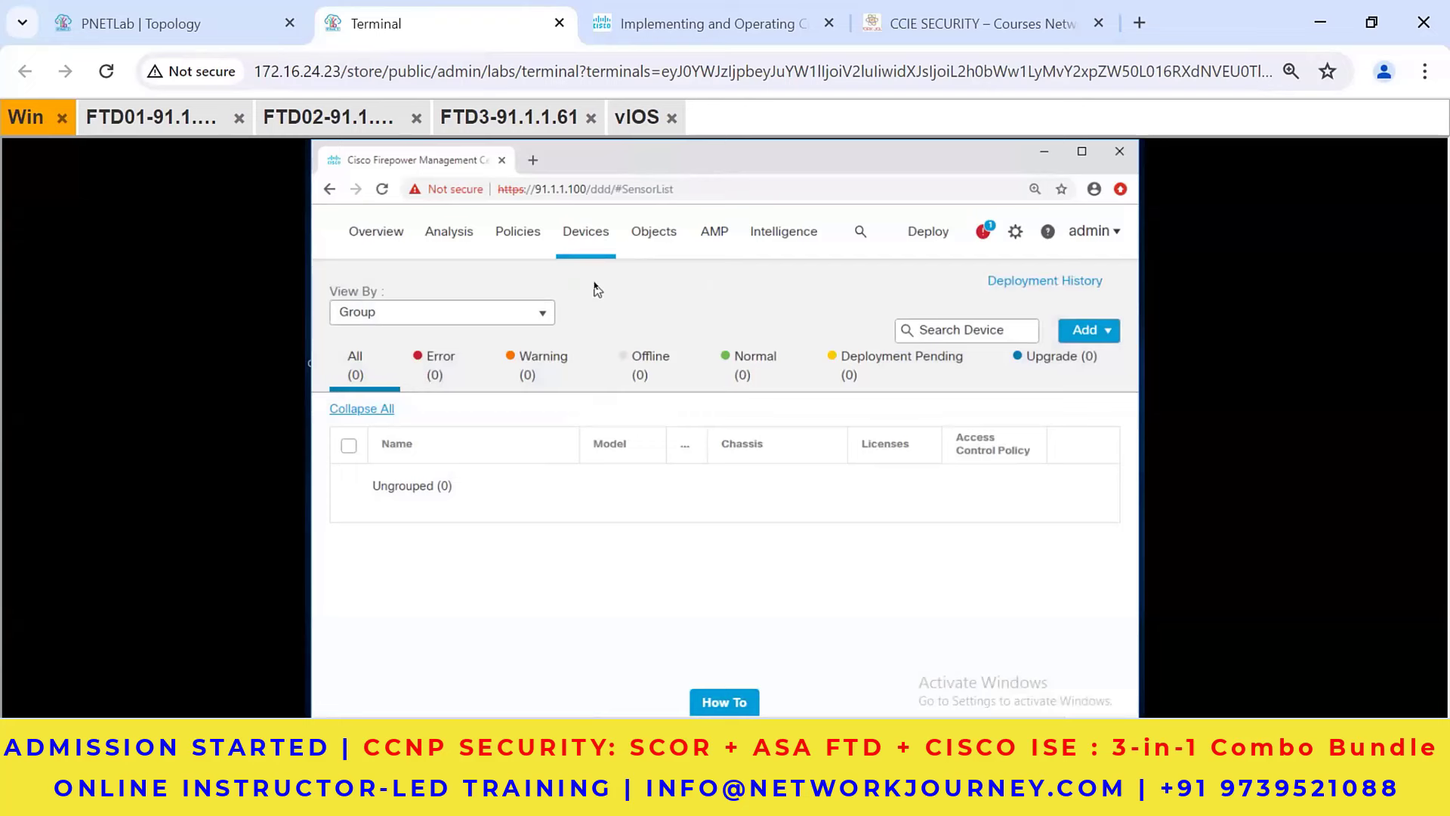
left_click(1086, 333)
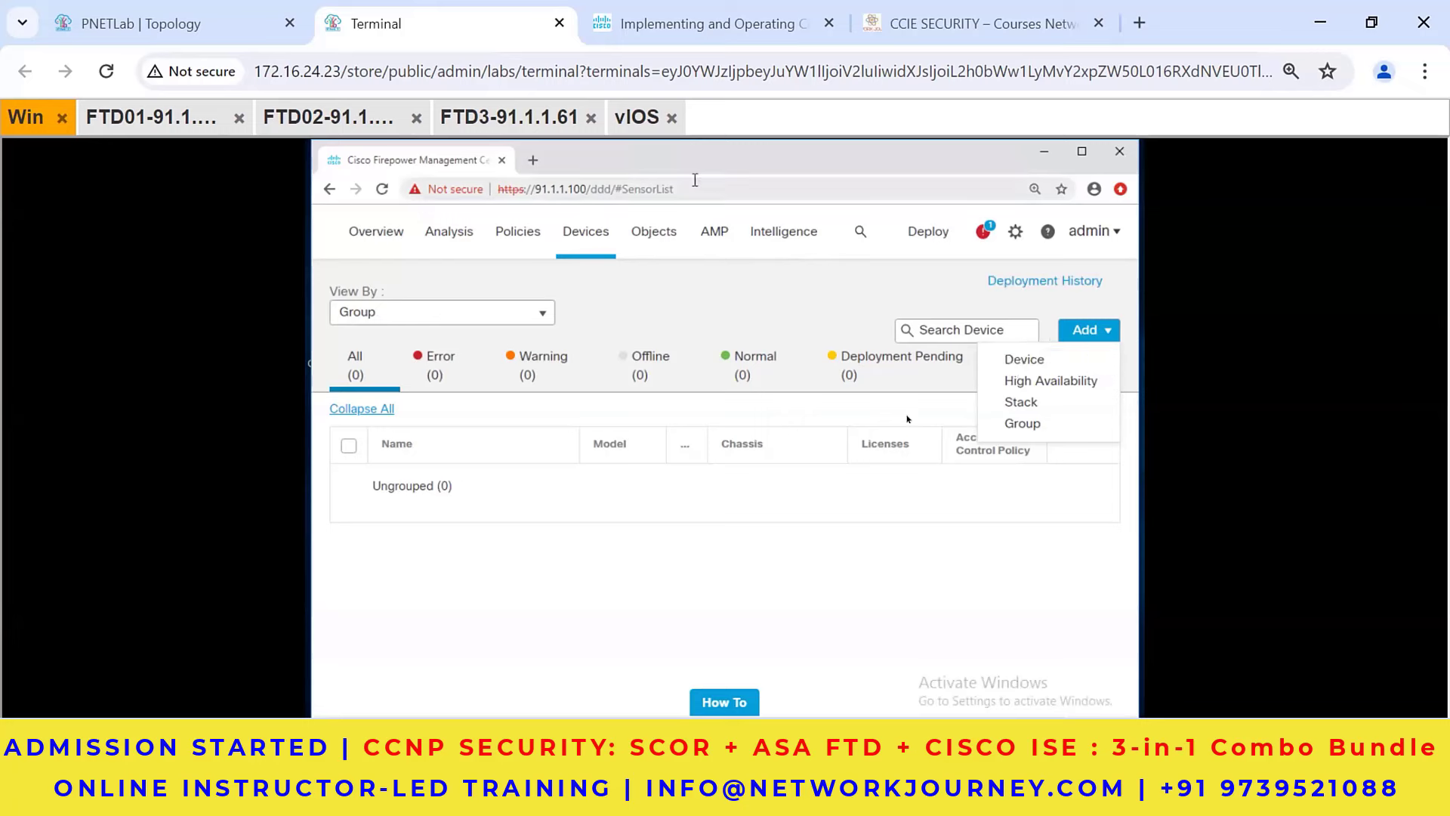
Step: Run 'show network' on FTD01, showing address 91.1.1.59/24 and gateway 91.1.1.1
left_click(151, 117)
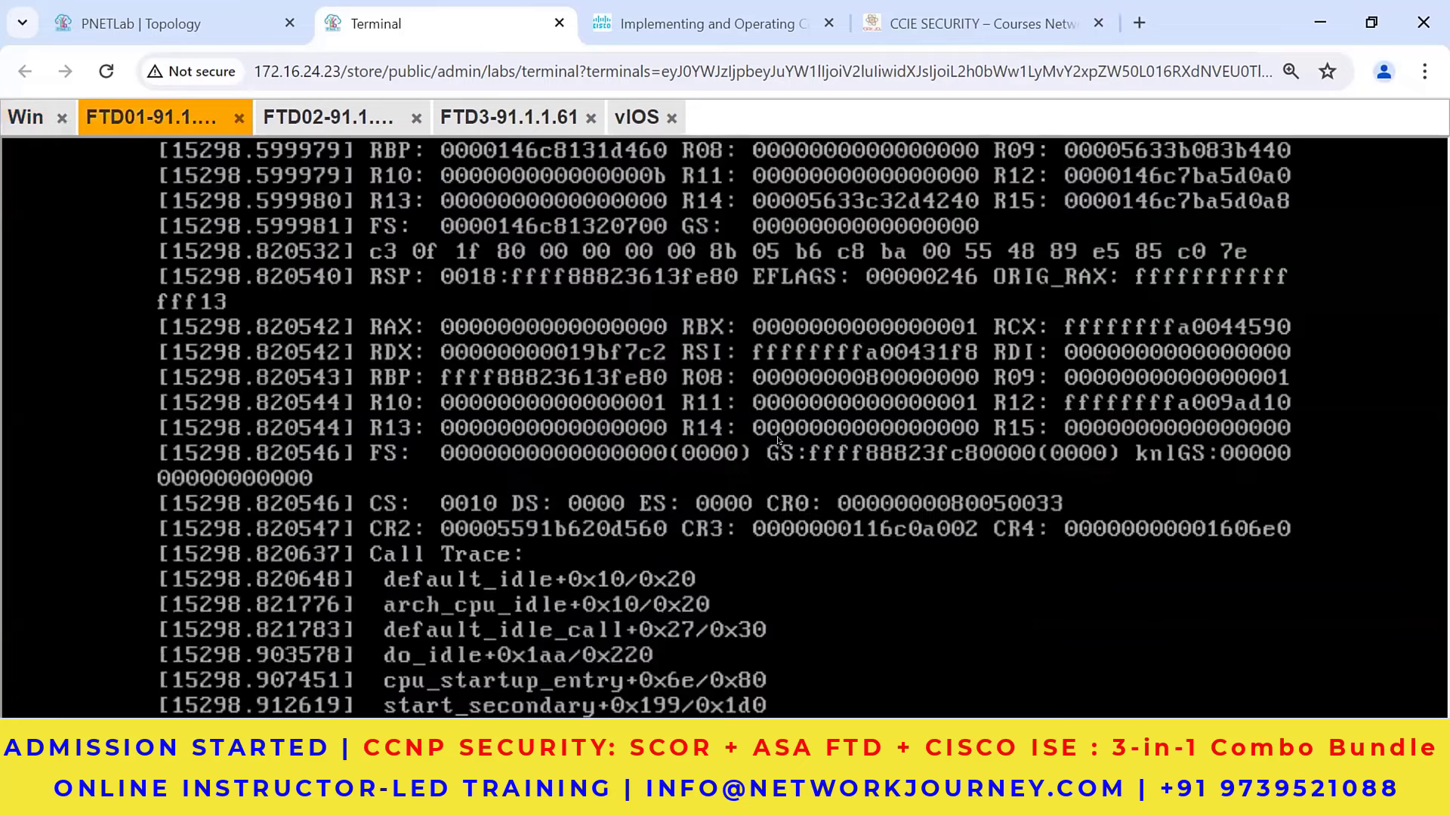
key("Return")
key("Return")
key("Return")
key("Return")
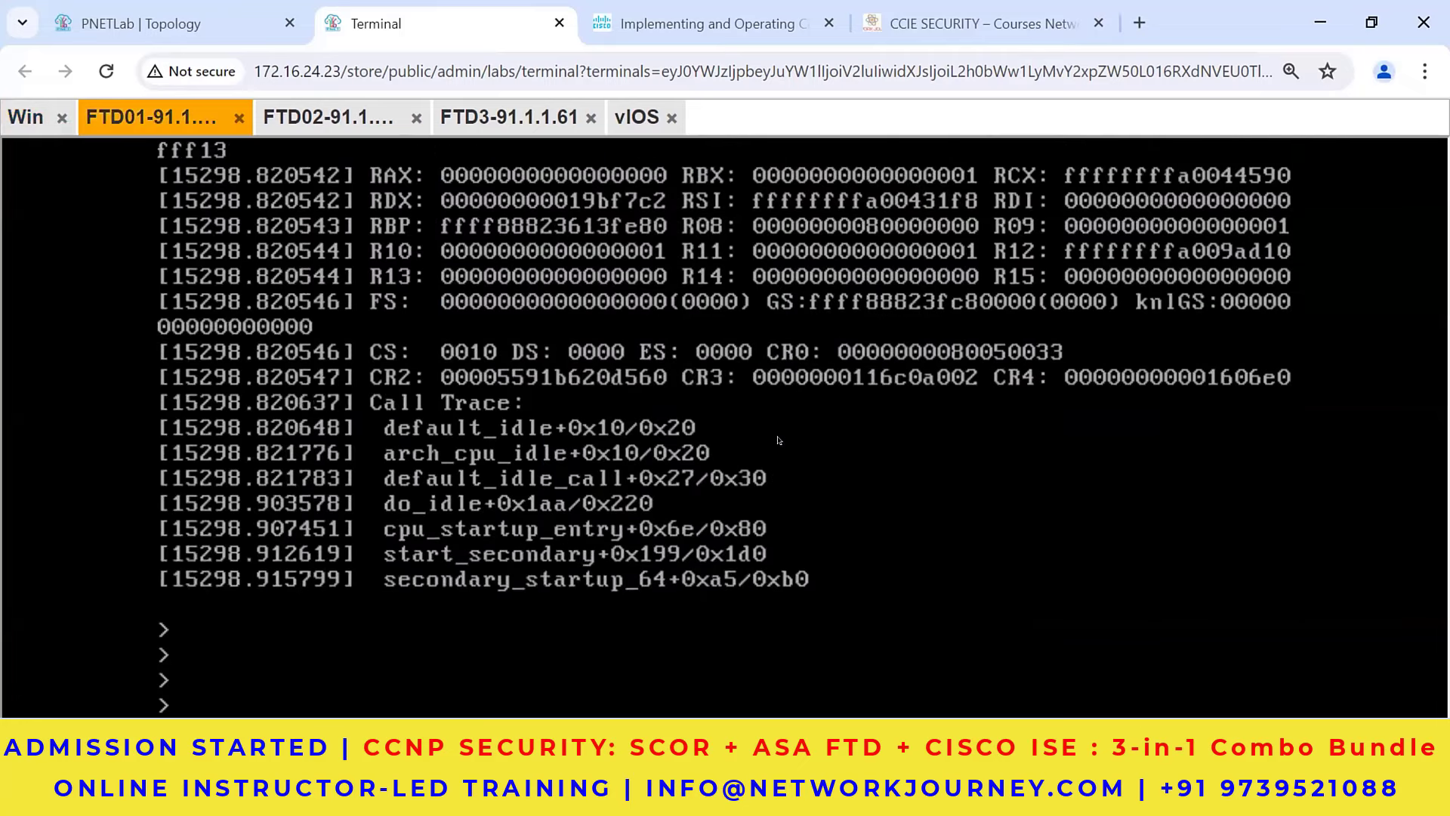
key("Return")
key("Return")
type("show netwoek")
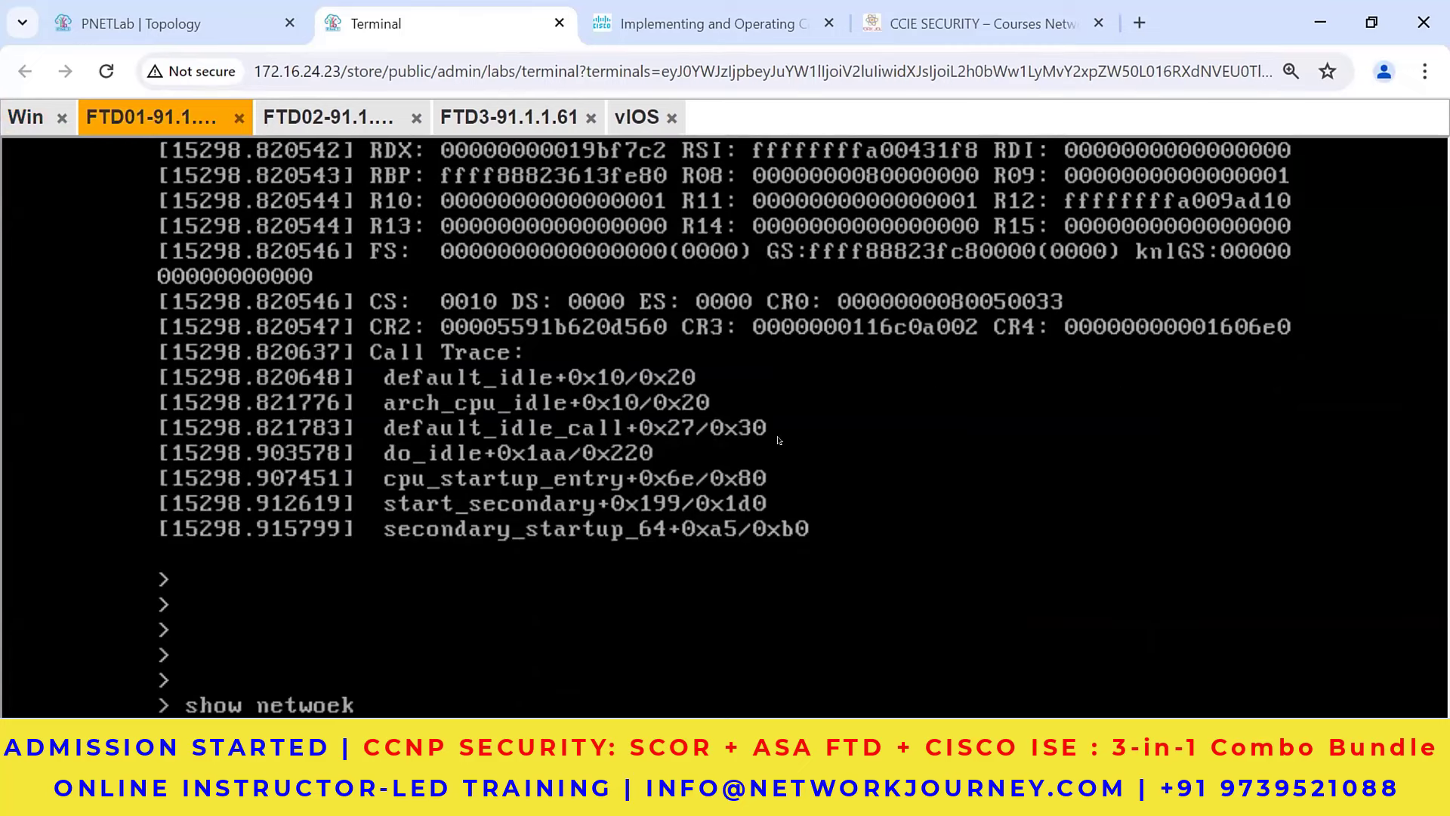
key("Return")
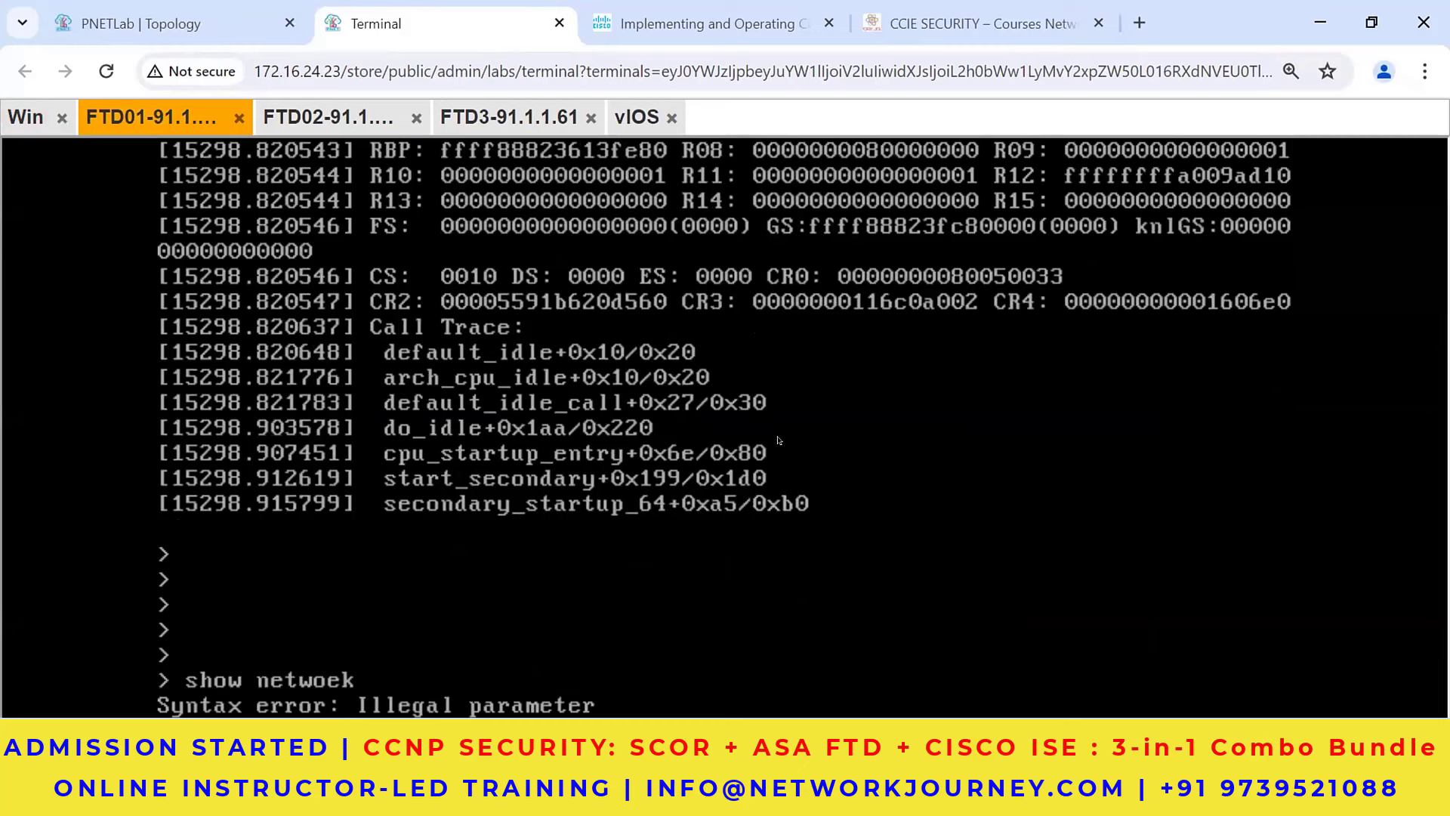
key("Return")
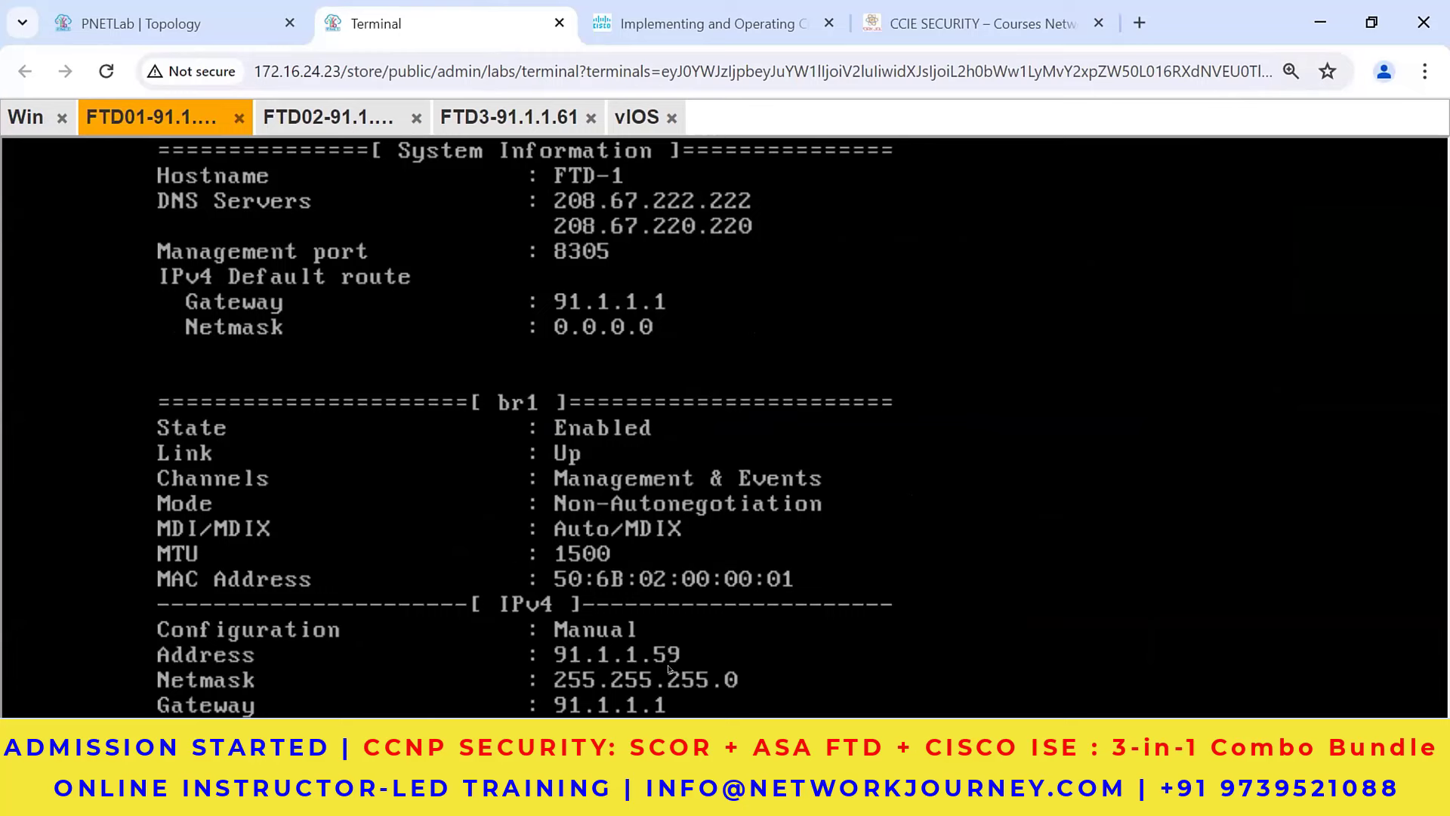
scroll(668, 669, "down", 2)
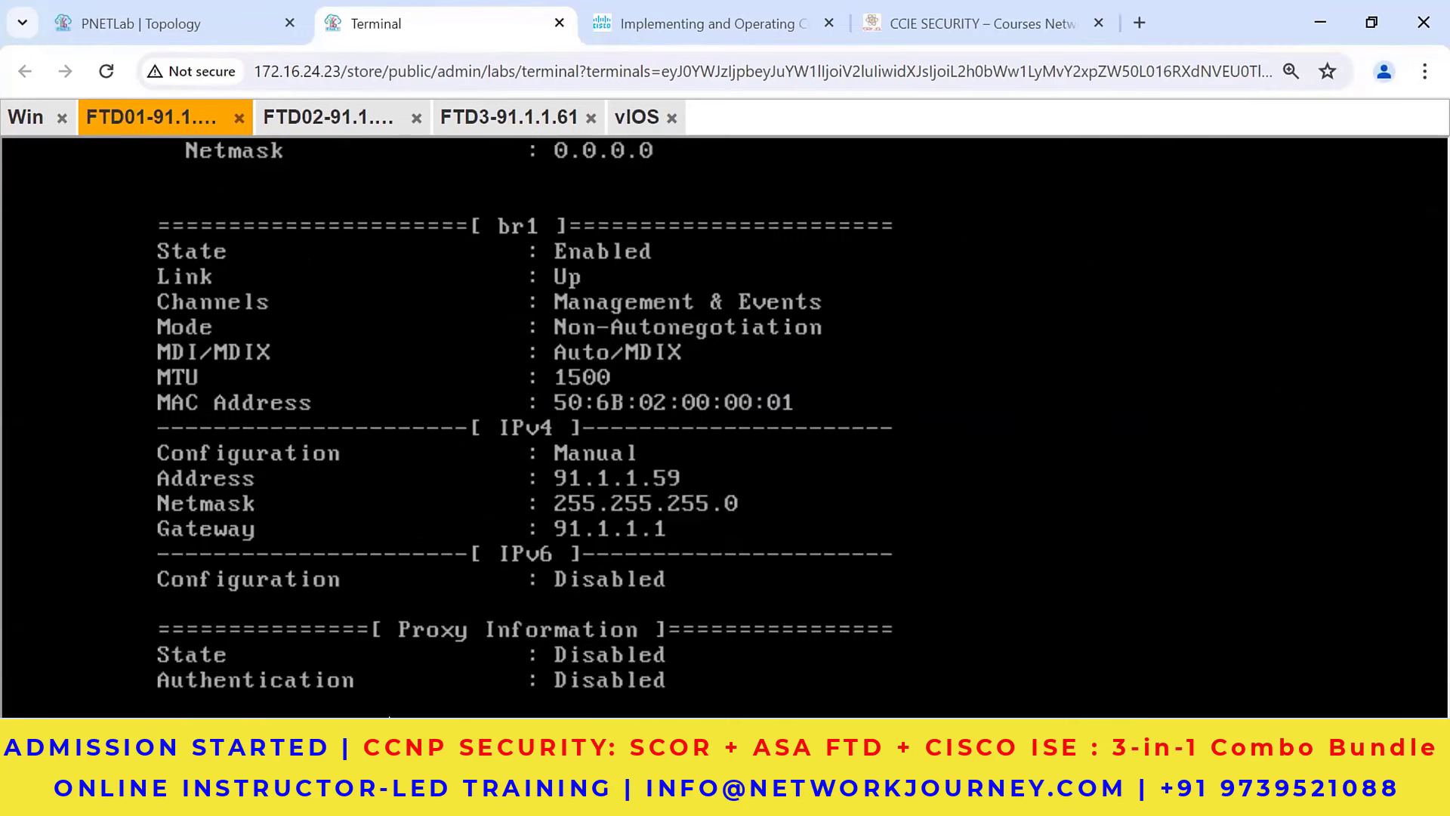
Step: Check managers on FTD01 and add manager 91.1.1.100 with a registration key
key("Return")
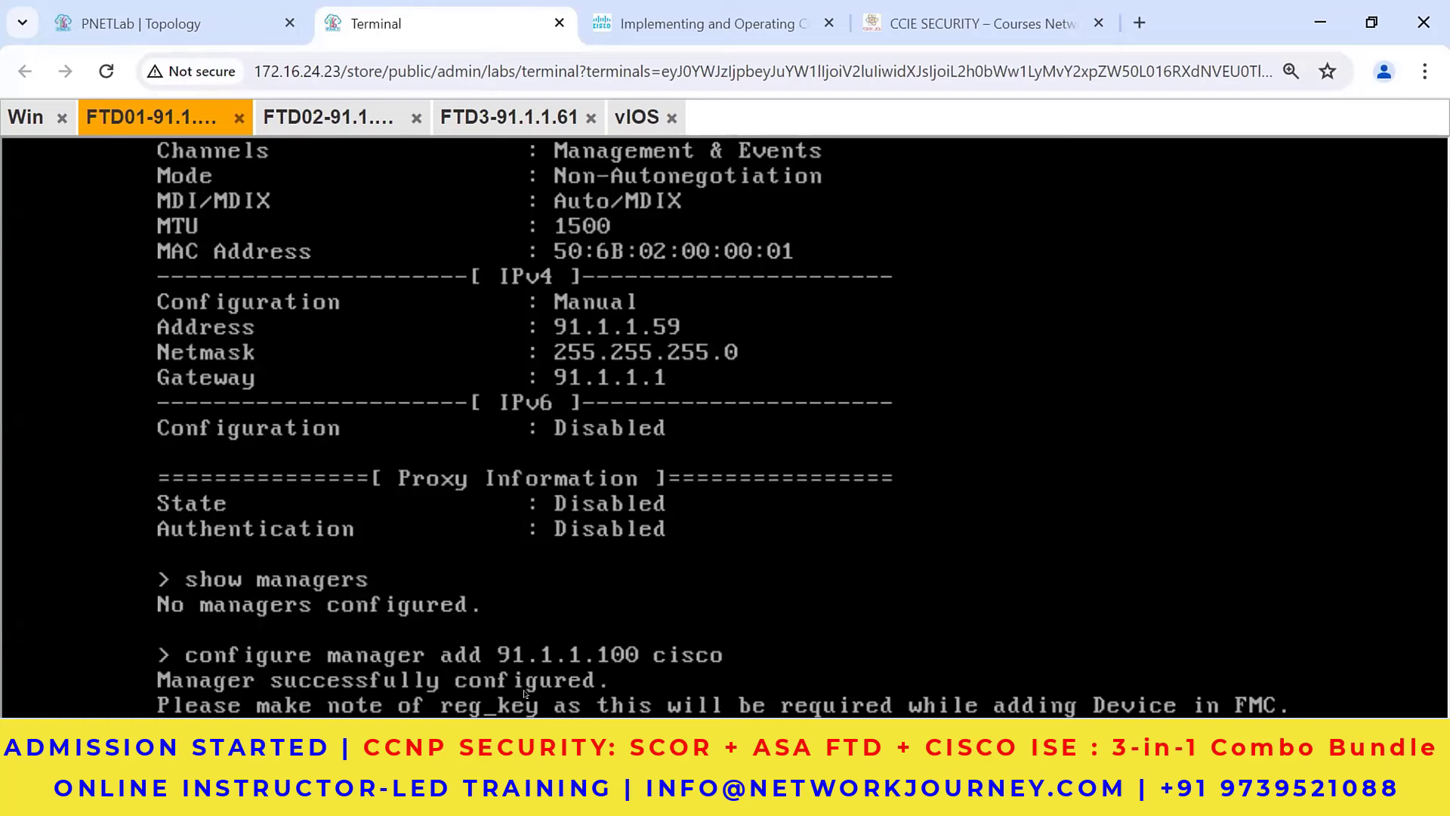
Step: Back in FMC, start adding a device with host 91.1.1.59
left_click(149, 21)
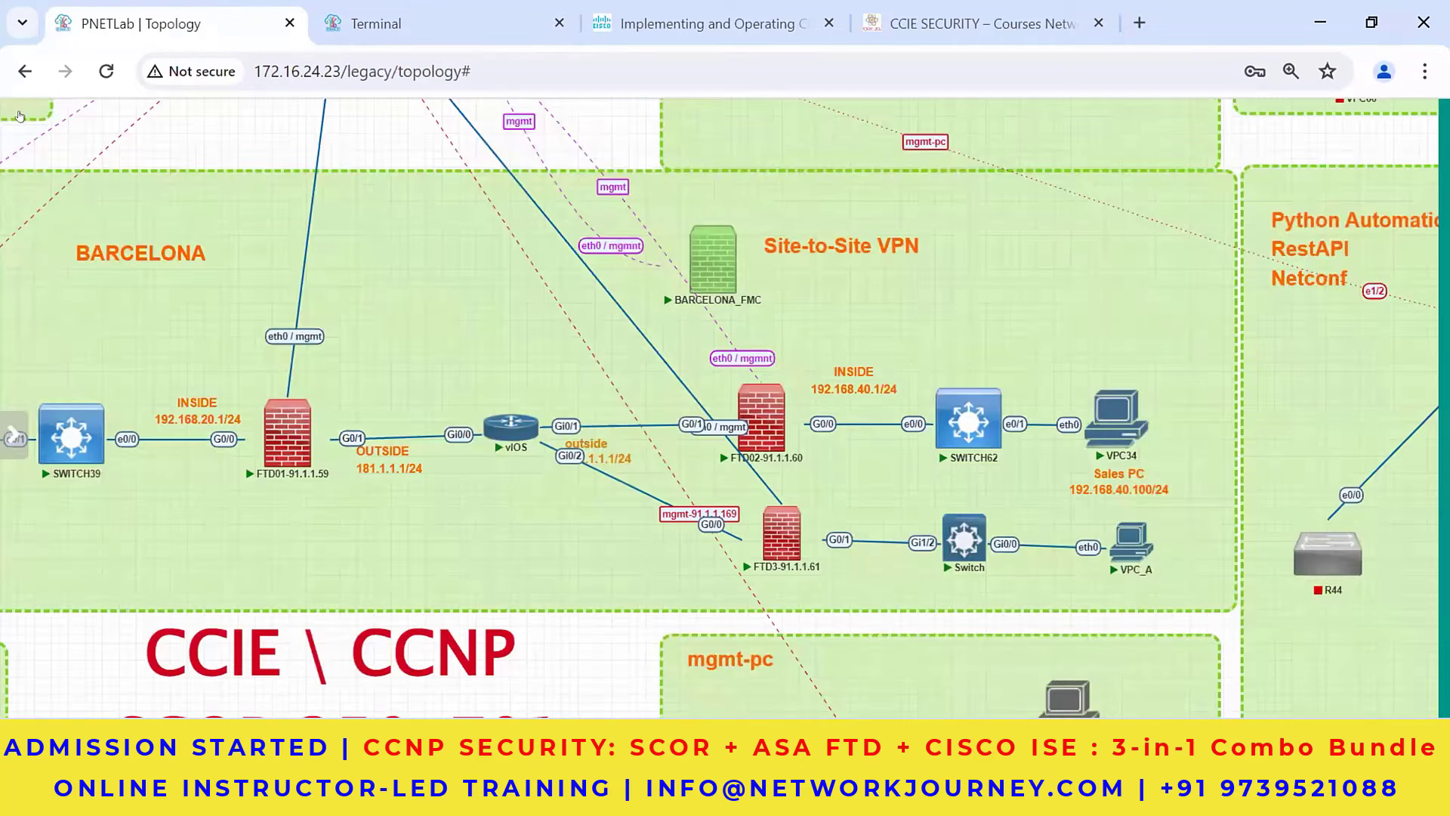
left_click(375, 24)
left_click(25, 116)
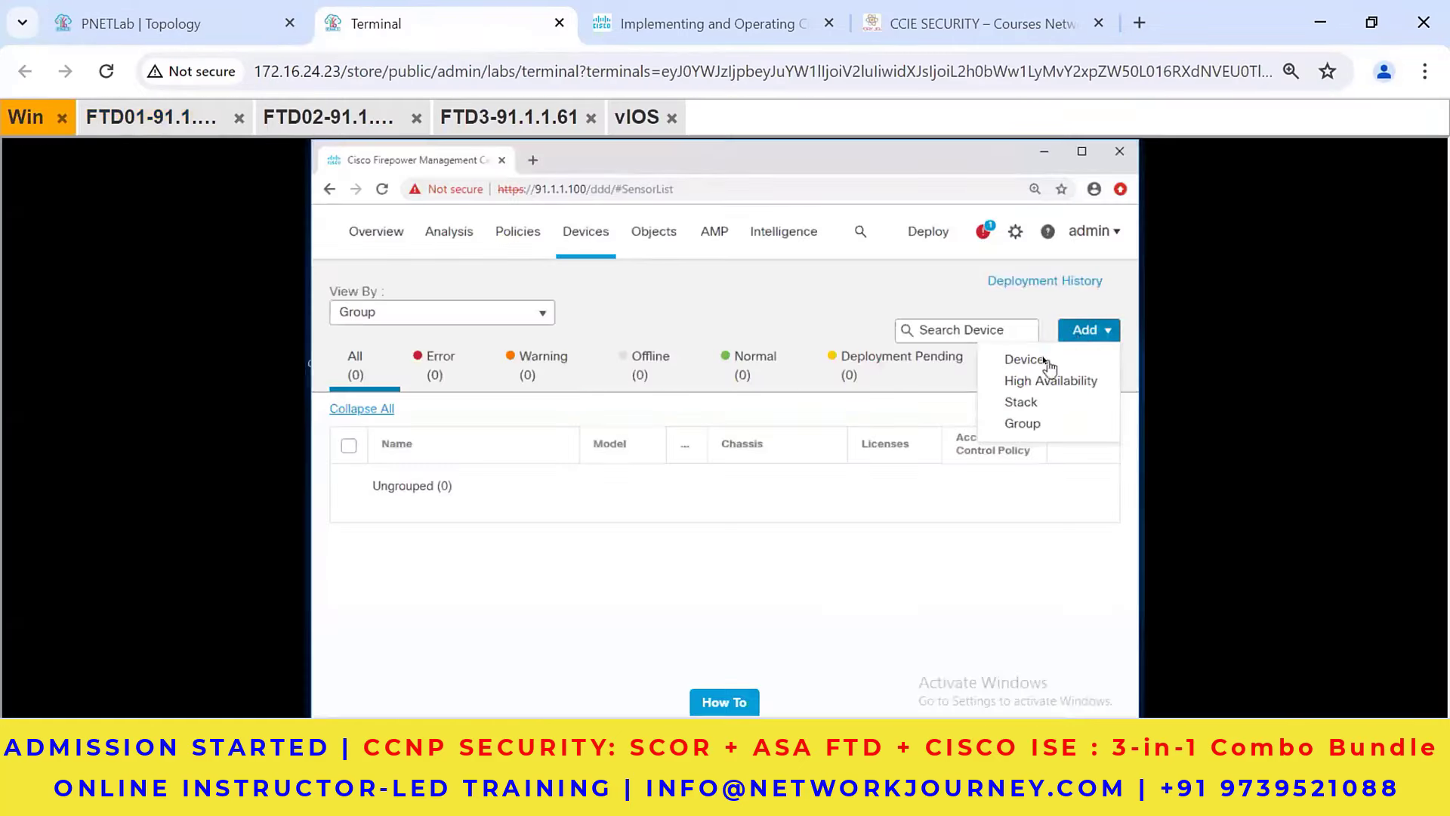
left_click(1025, 360)
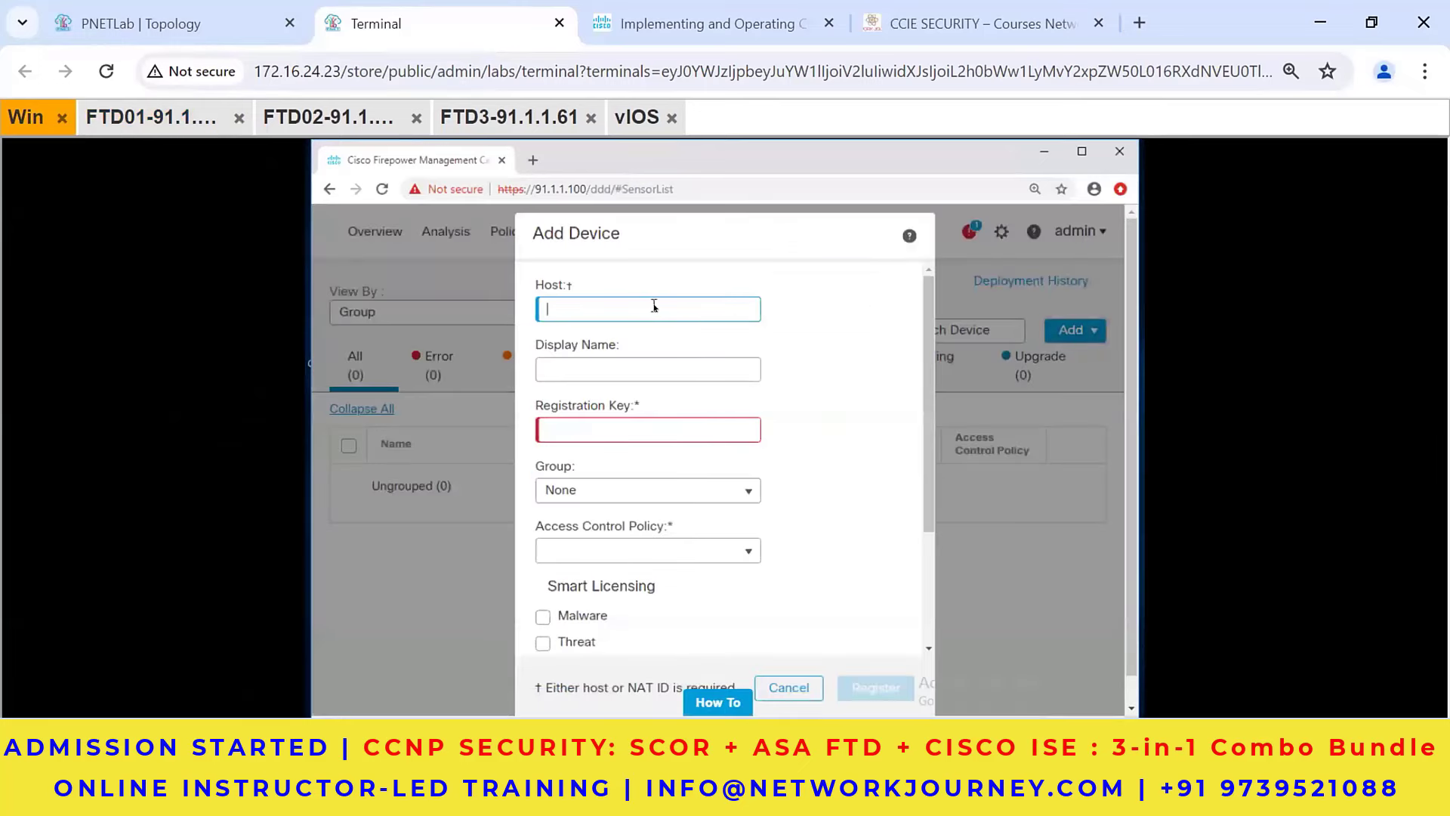
type("91.")
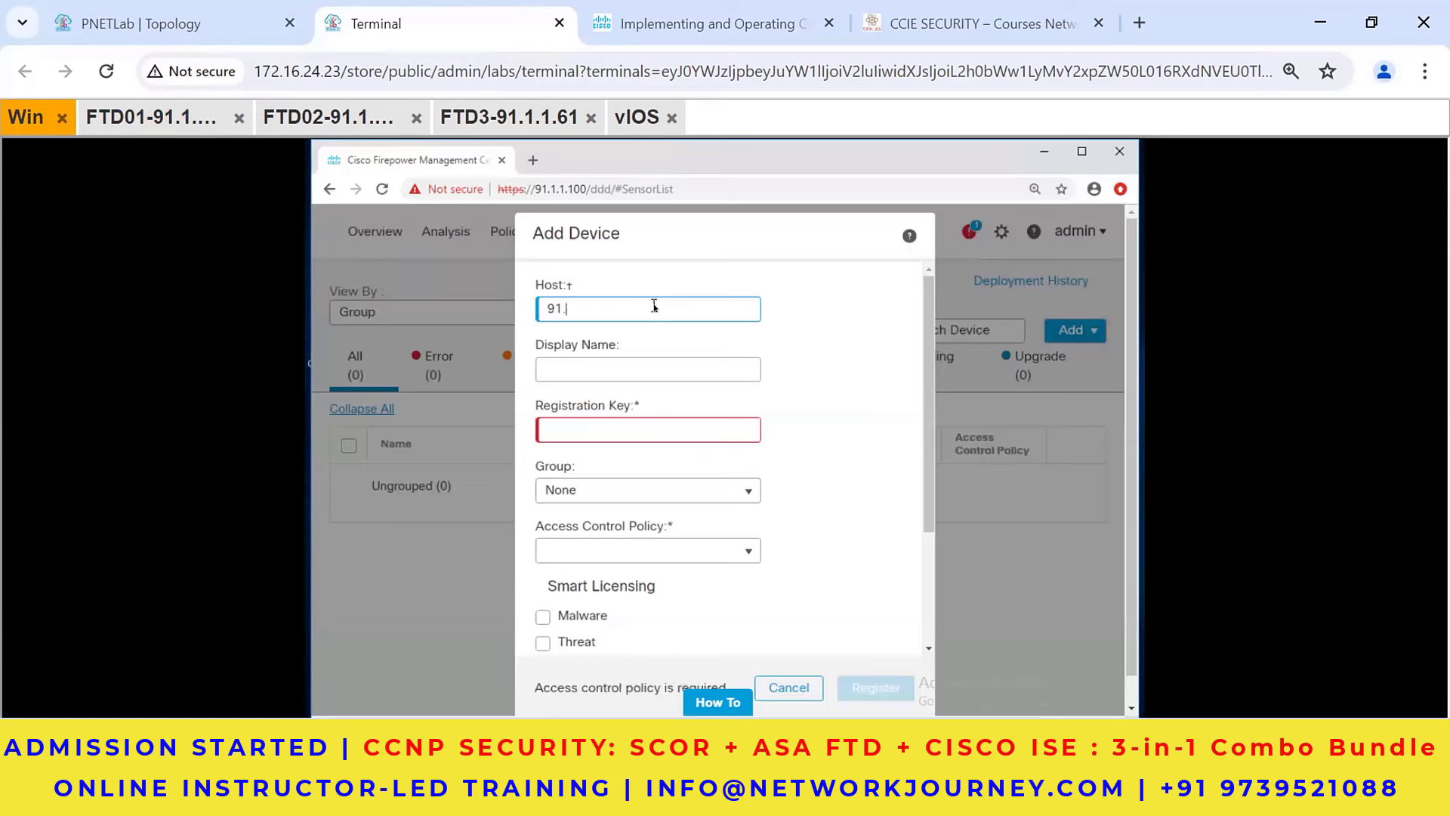
type("1.1.59")
key("Tab")
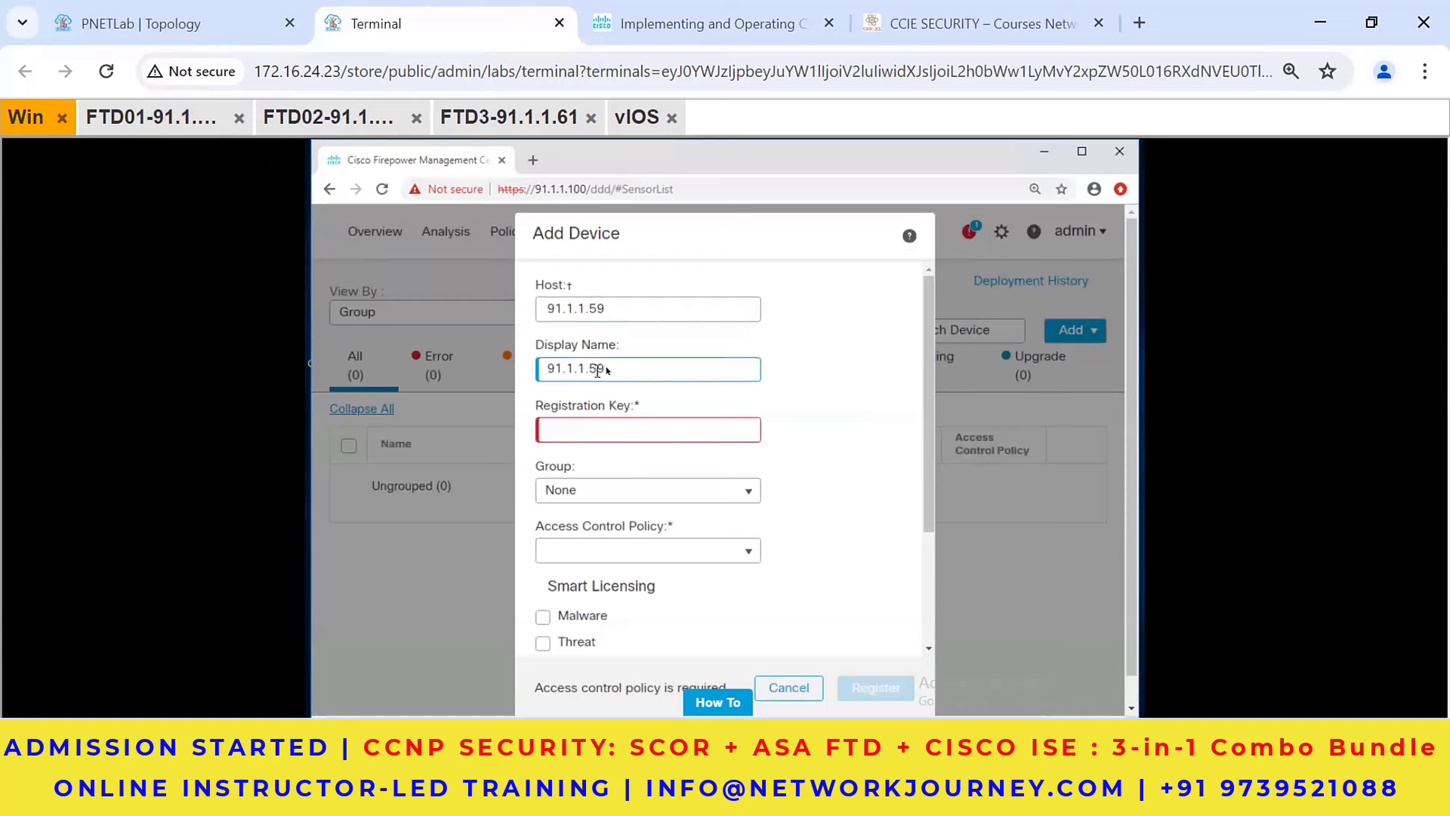
Step: Name it SiteA-91.1.1.59, enter the registration key, and keep the group at None
left_click(544, 369)
type("SiteA-")
left_click(570, 430)
type("cisco")
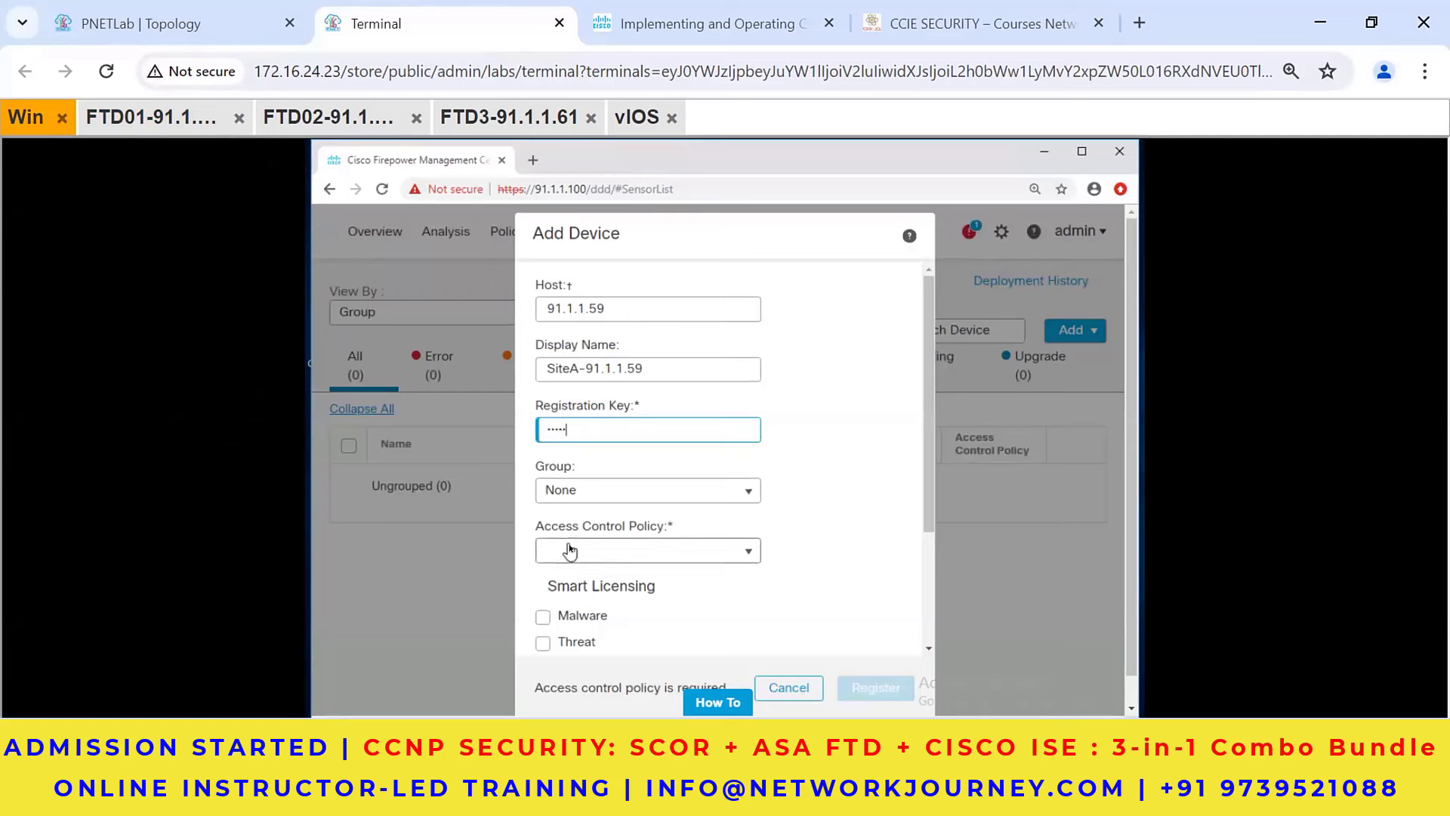
left_click(596, 495)
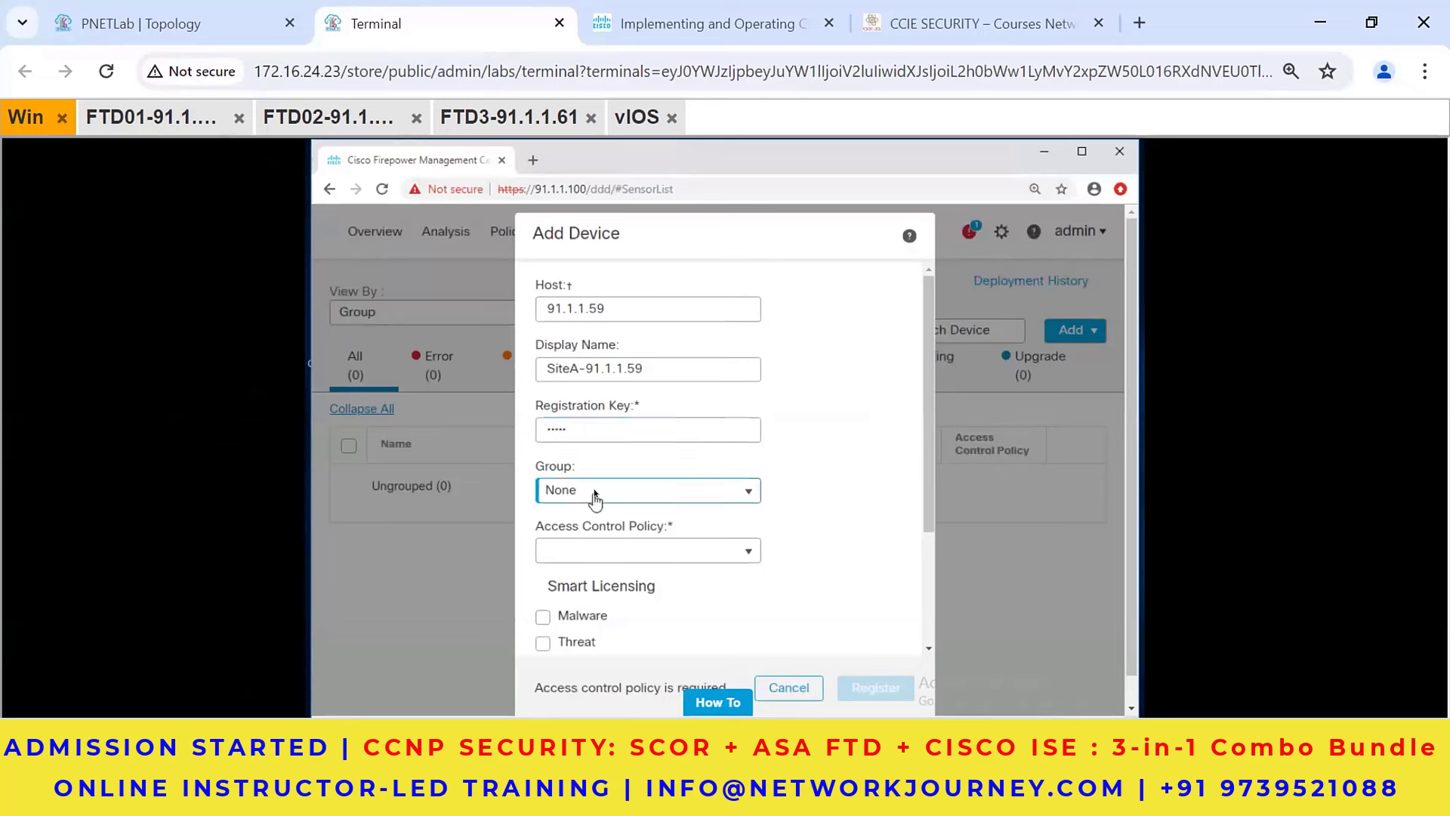
left_click(803, 462)
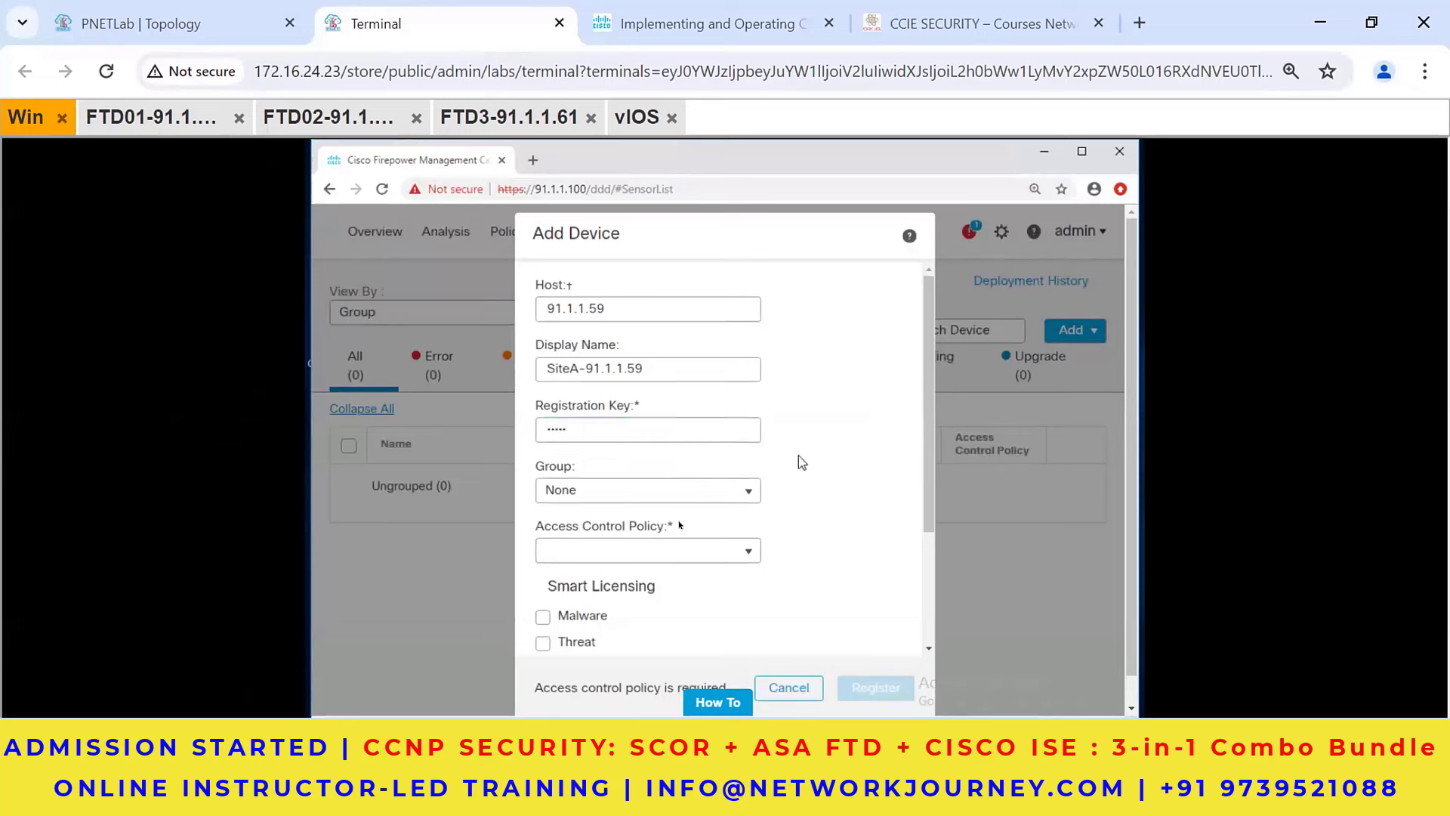
left_click(650, 549)
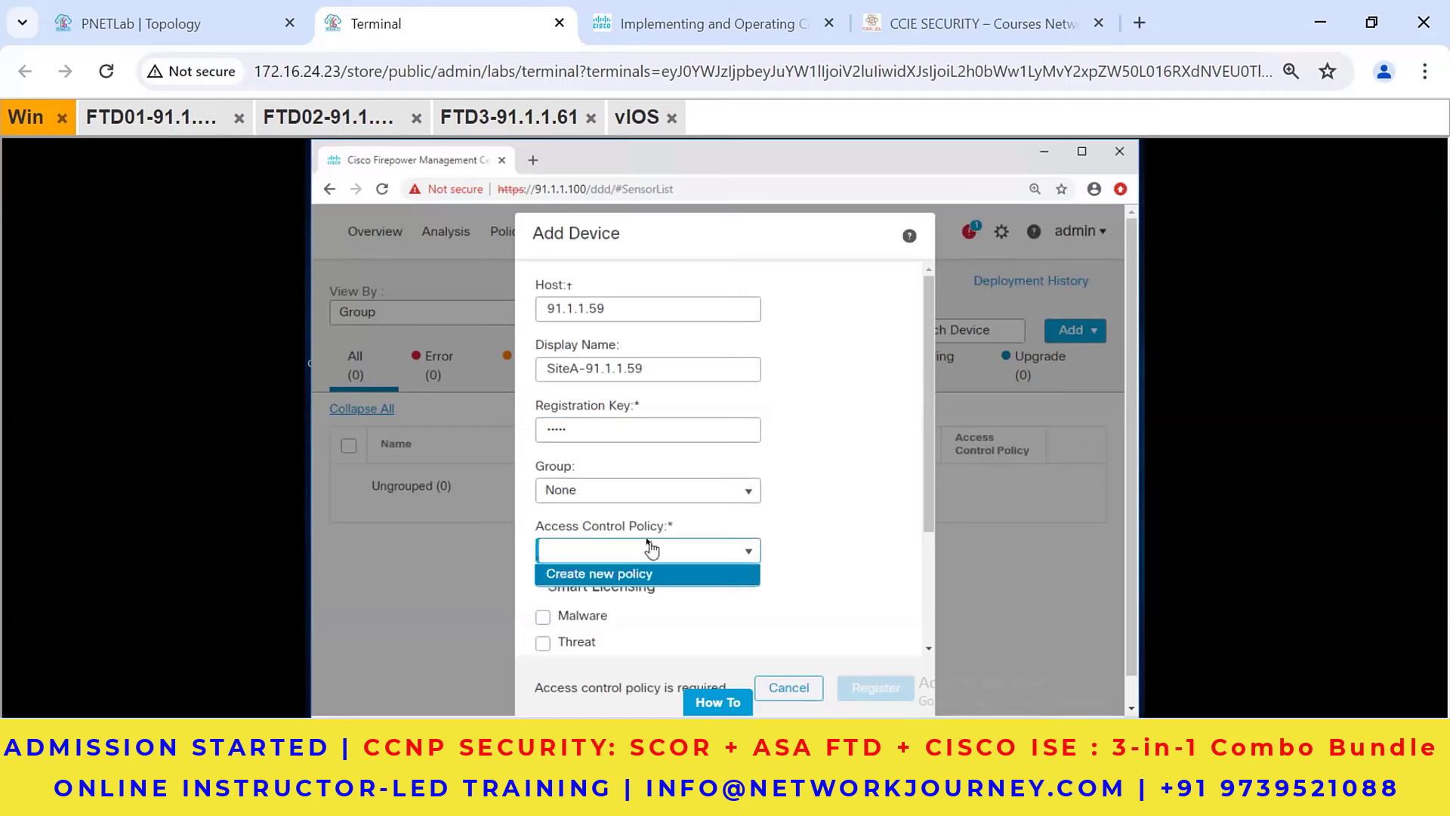
Step: Create and save a new access control policy named test-VPN
left_click(611, 576)
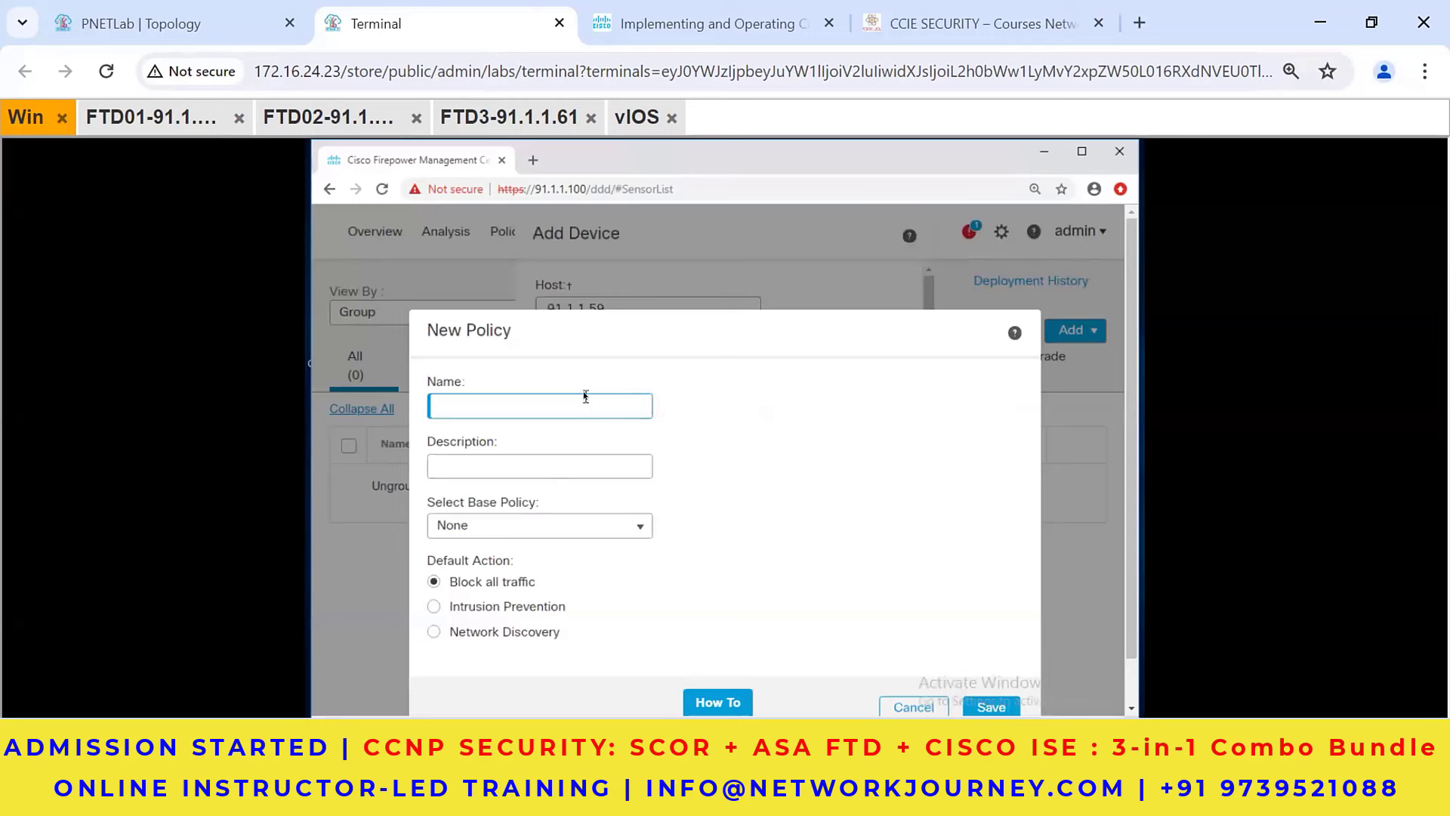
type("test-VPN")
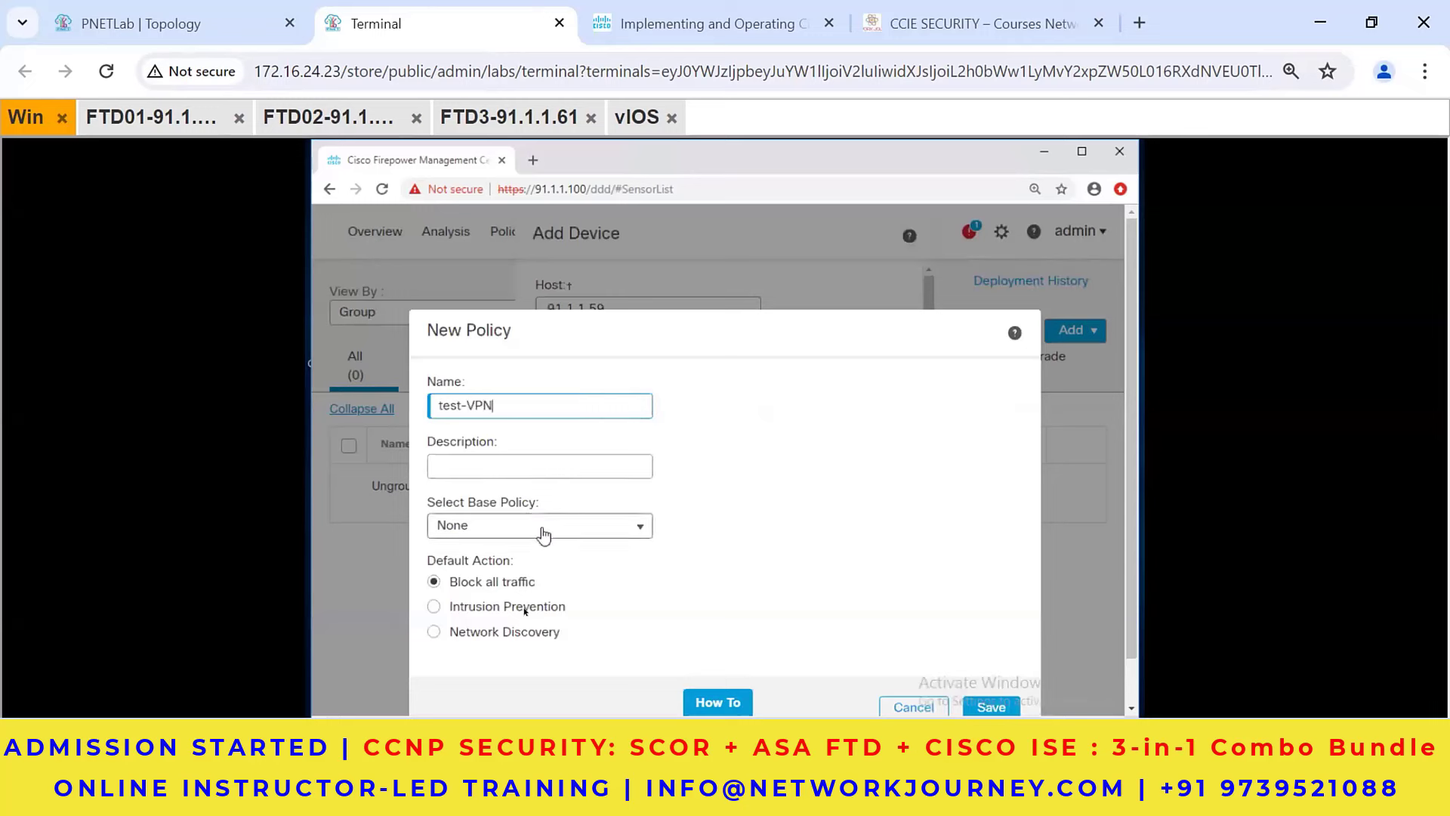
scroll(562, 633, "down", 1)
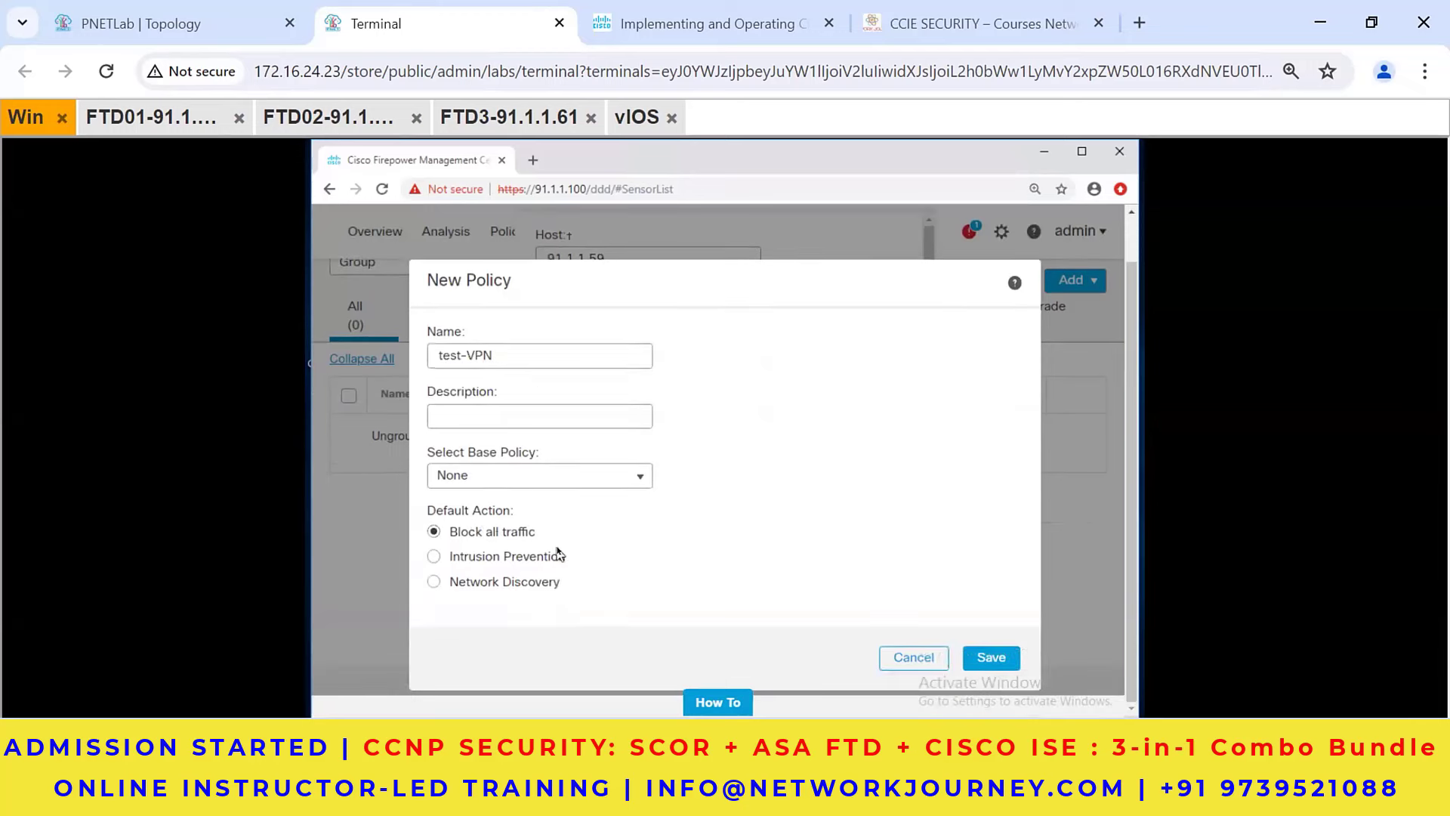
left_click(982, 657)
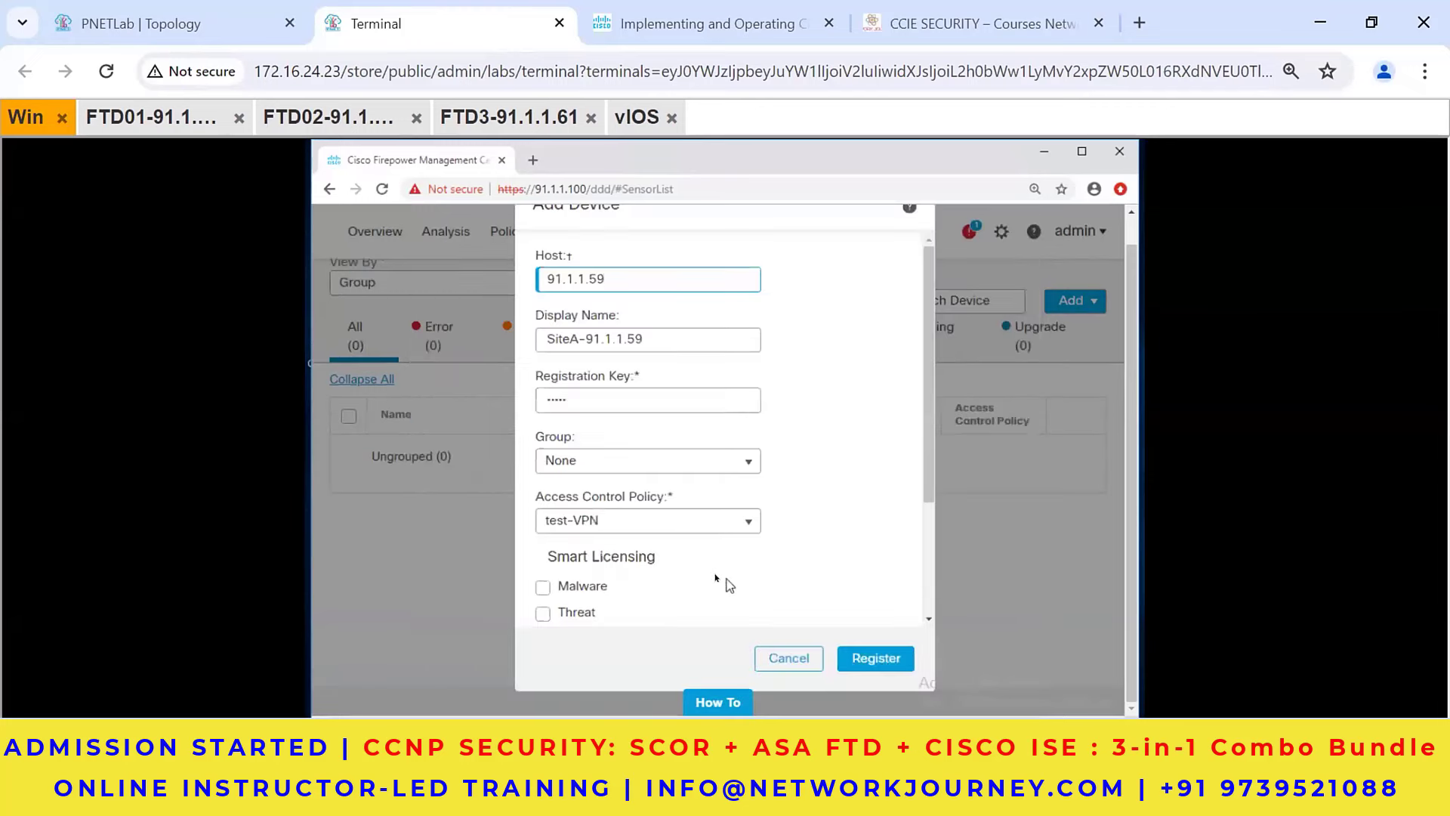
Step: Enable Malware, Threat and URL Filtering licences and register SiteA-91.1.1.59
scroll(717, 584, "down", 2)
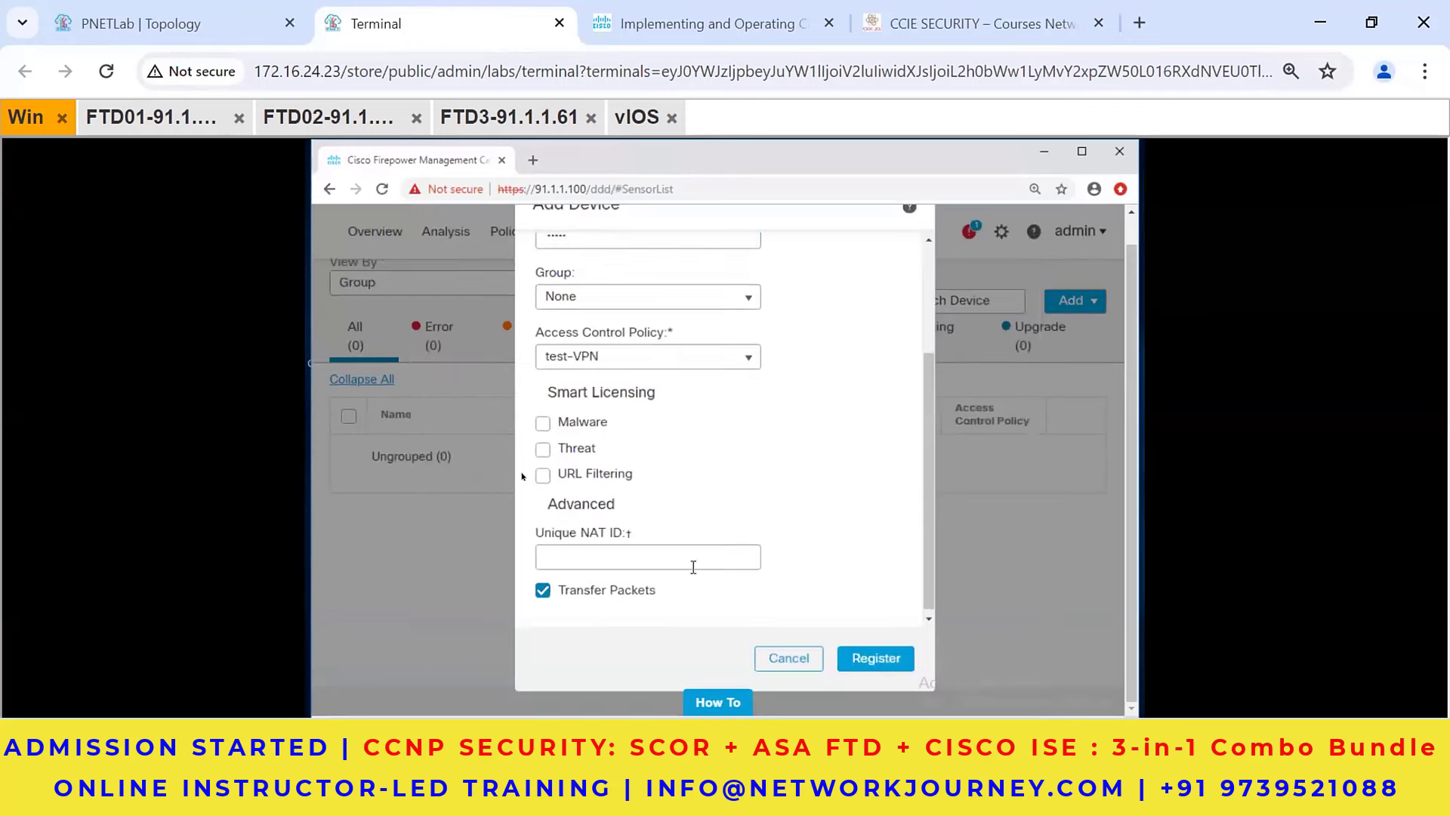
left_click(545, 425)
left_click(543, 450)
left_click(543, 476)
left_click(874, 662)
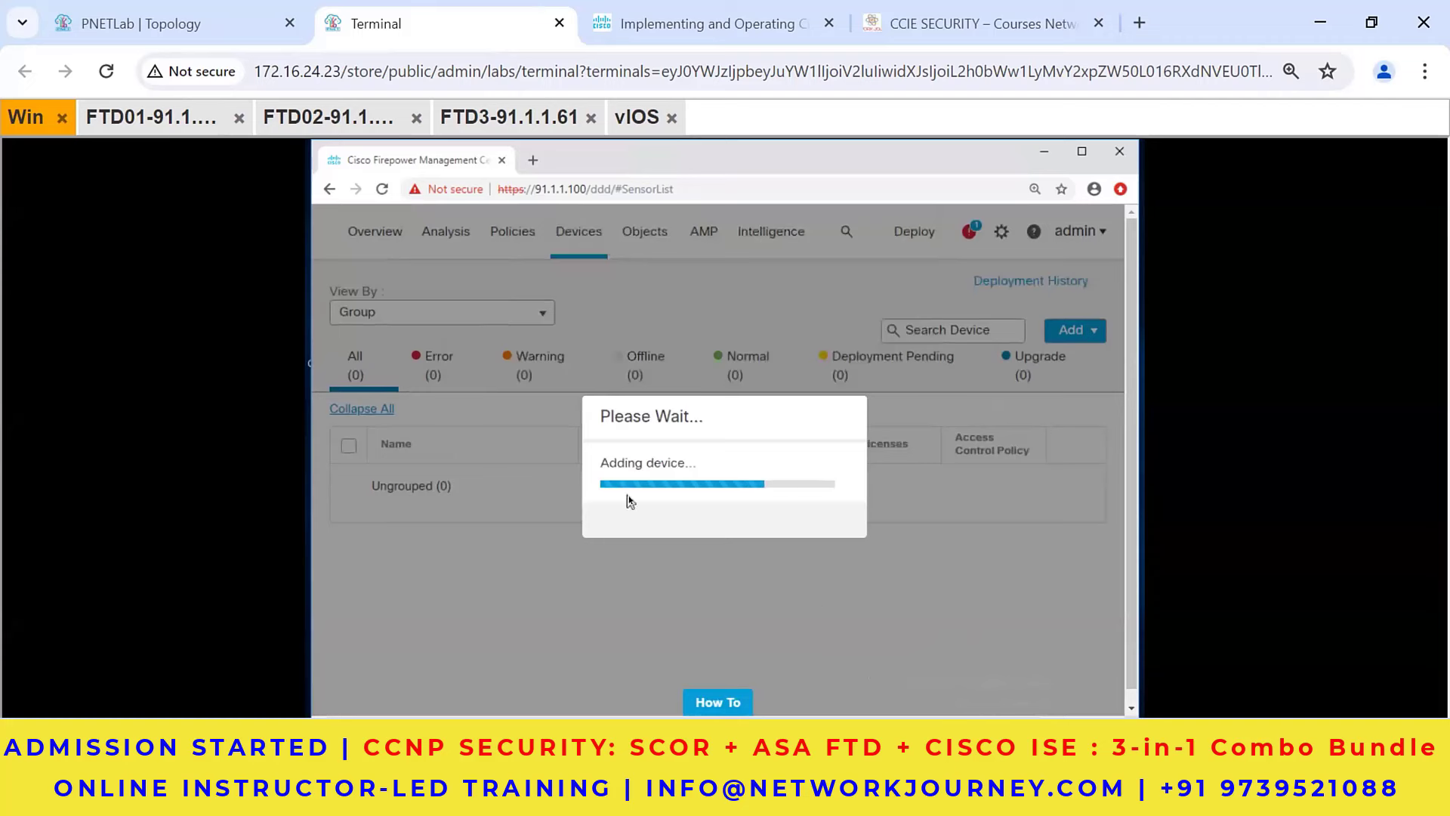
Step: Run 'show managers' on FTD02 to confirm no manager, then return to FMC
left_click(296, 130)
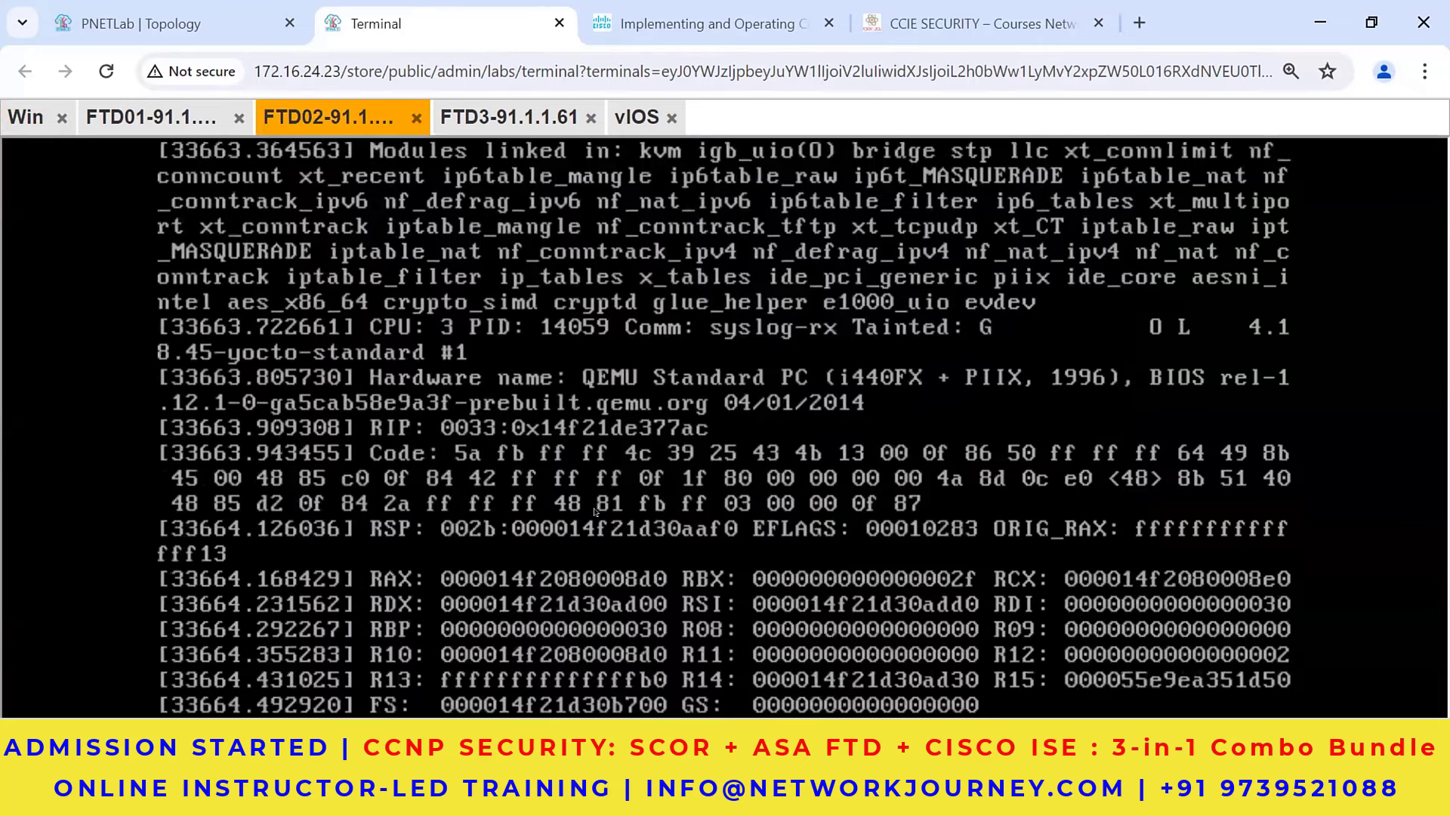
key("Return")
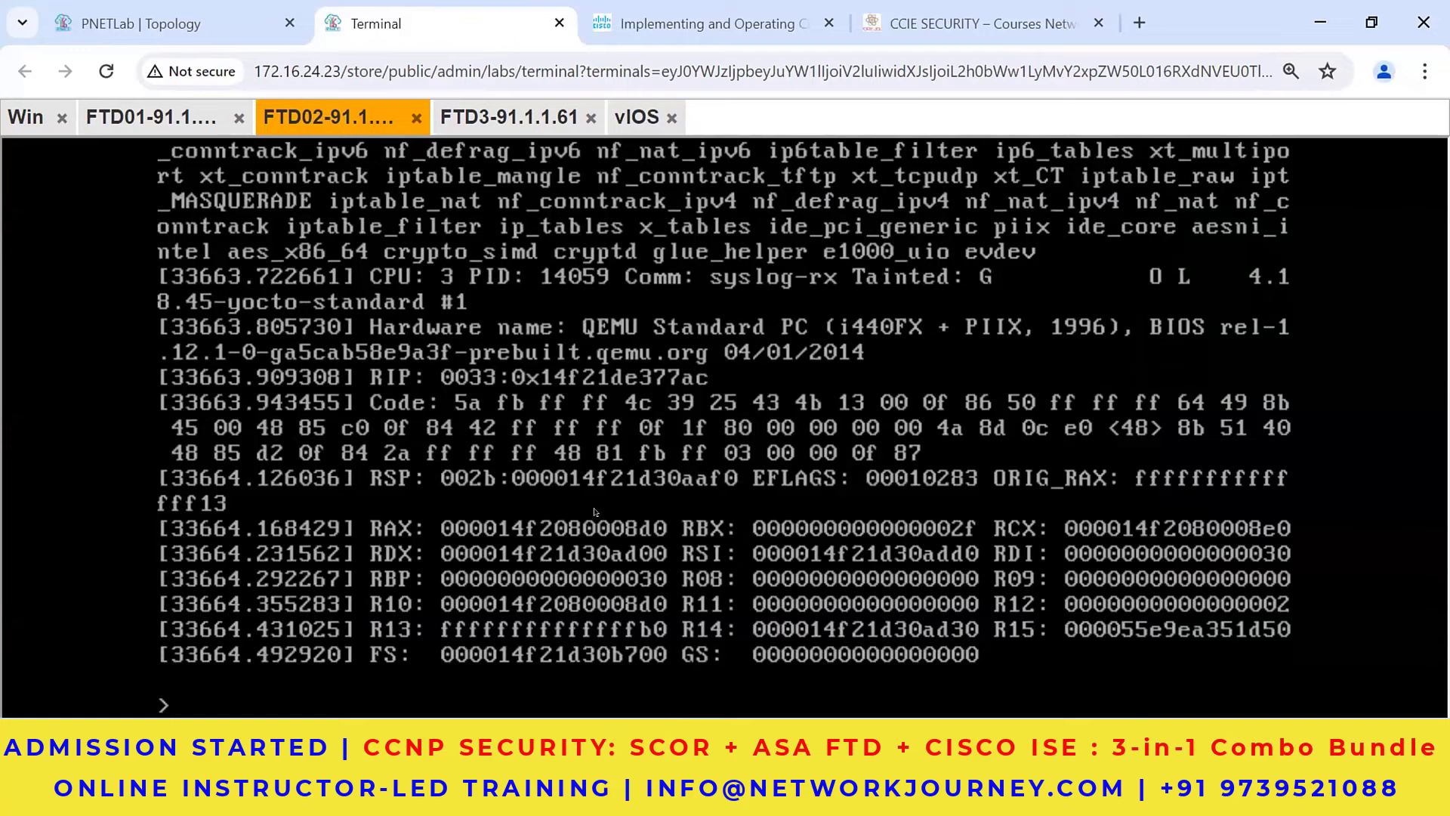
key("Return")
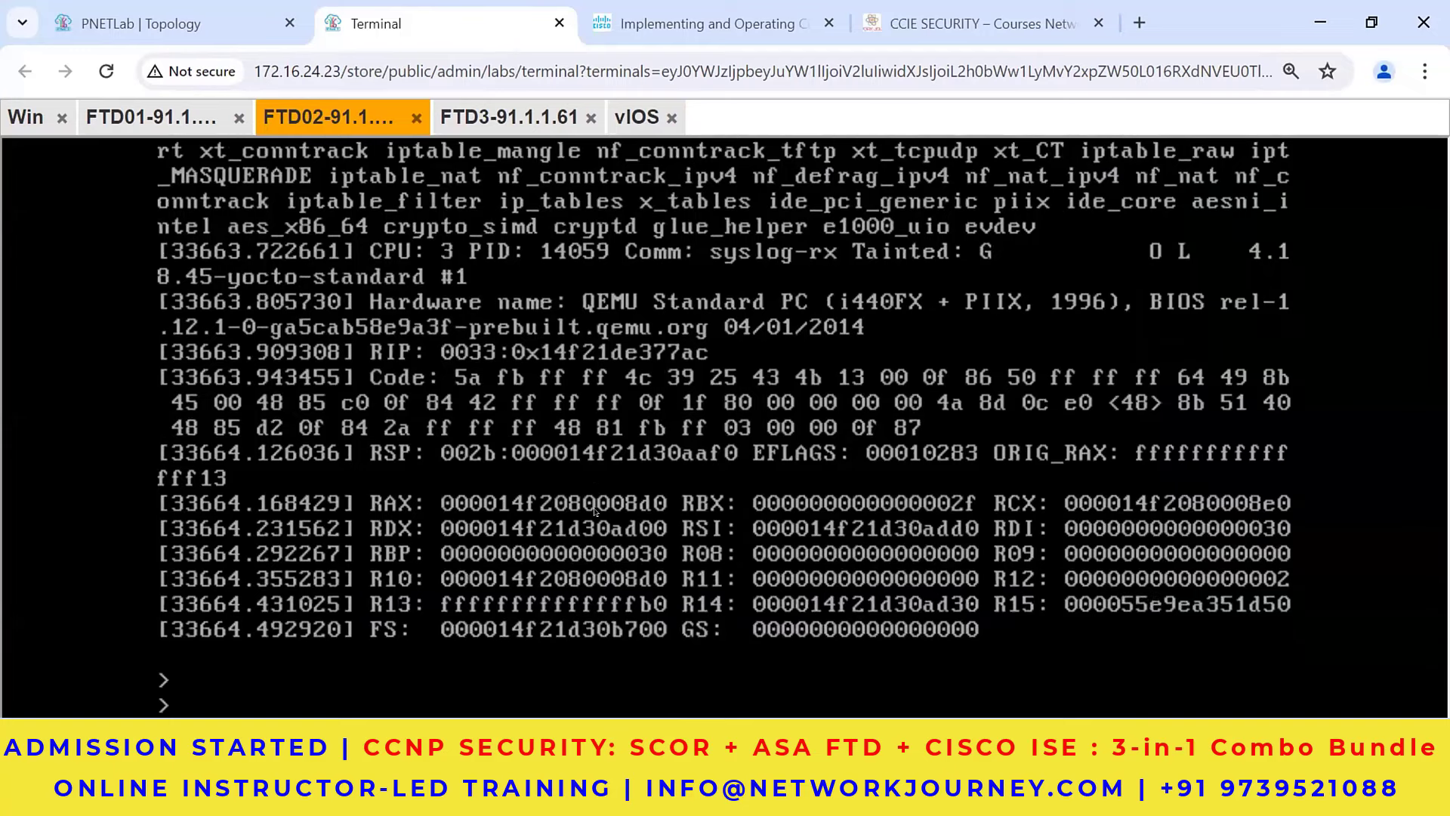
type("show managers")
key("Return")
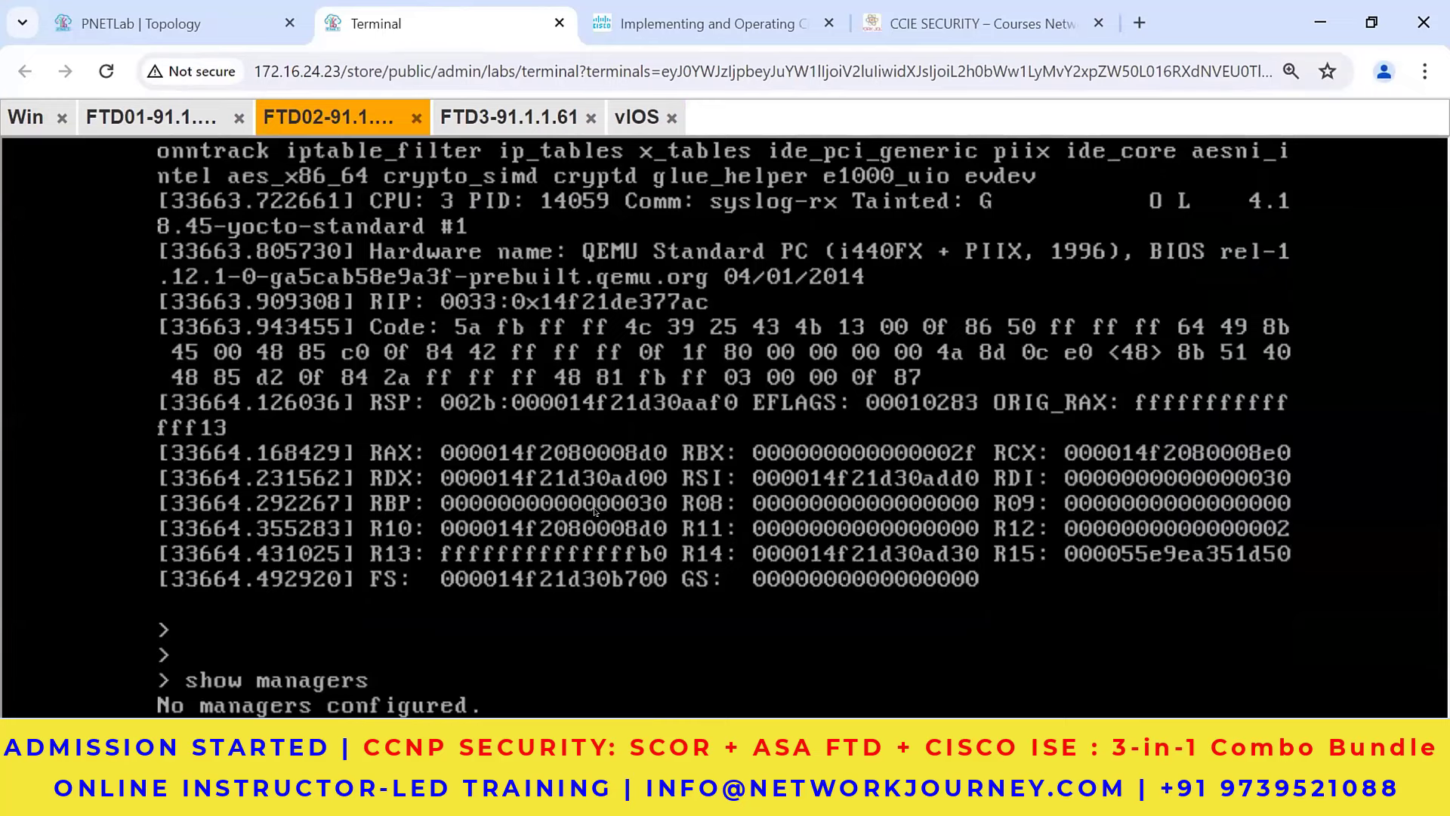
scroll(594, 511, "down", 1)
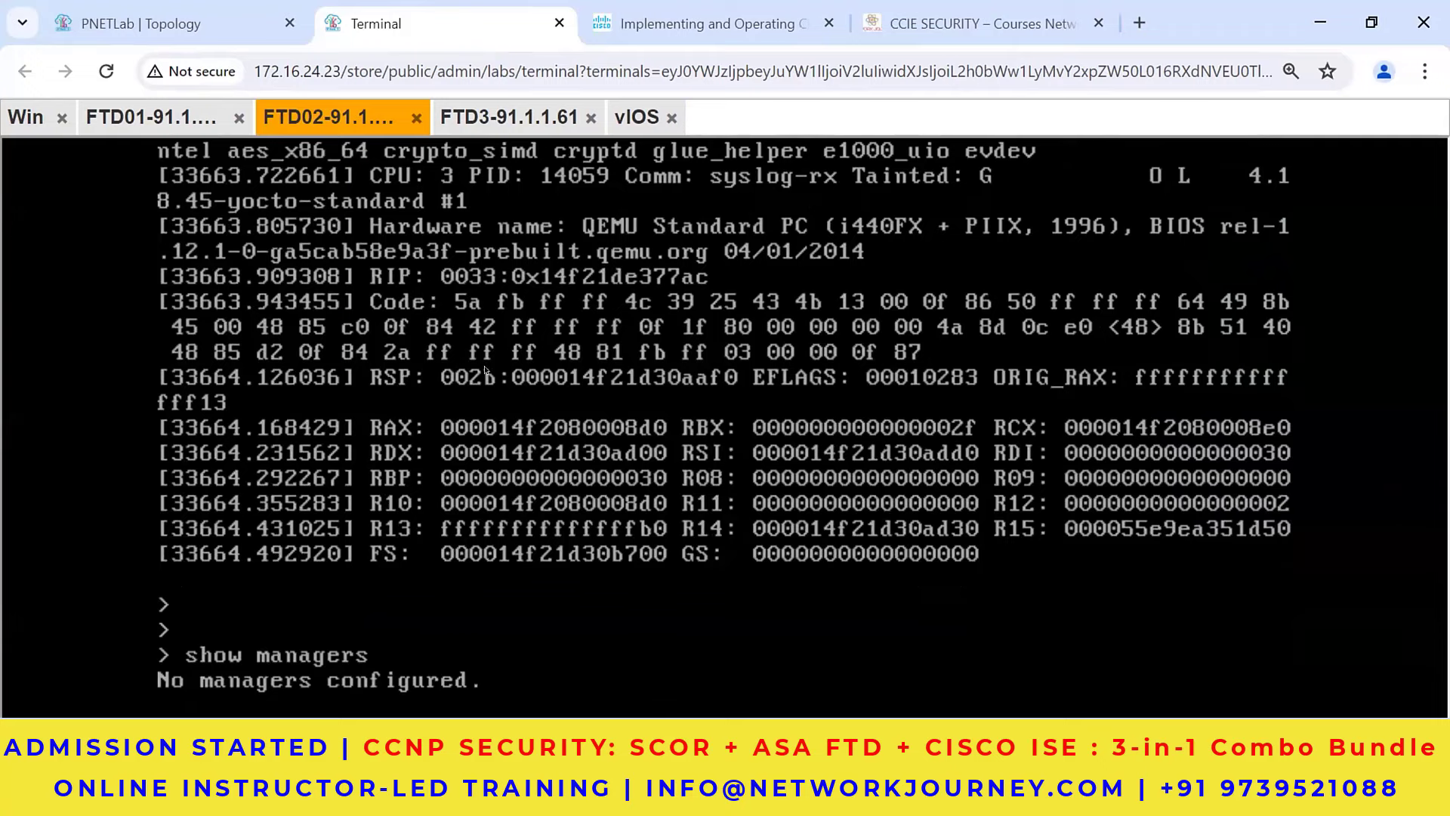
left_click(7, 115)
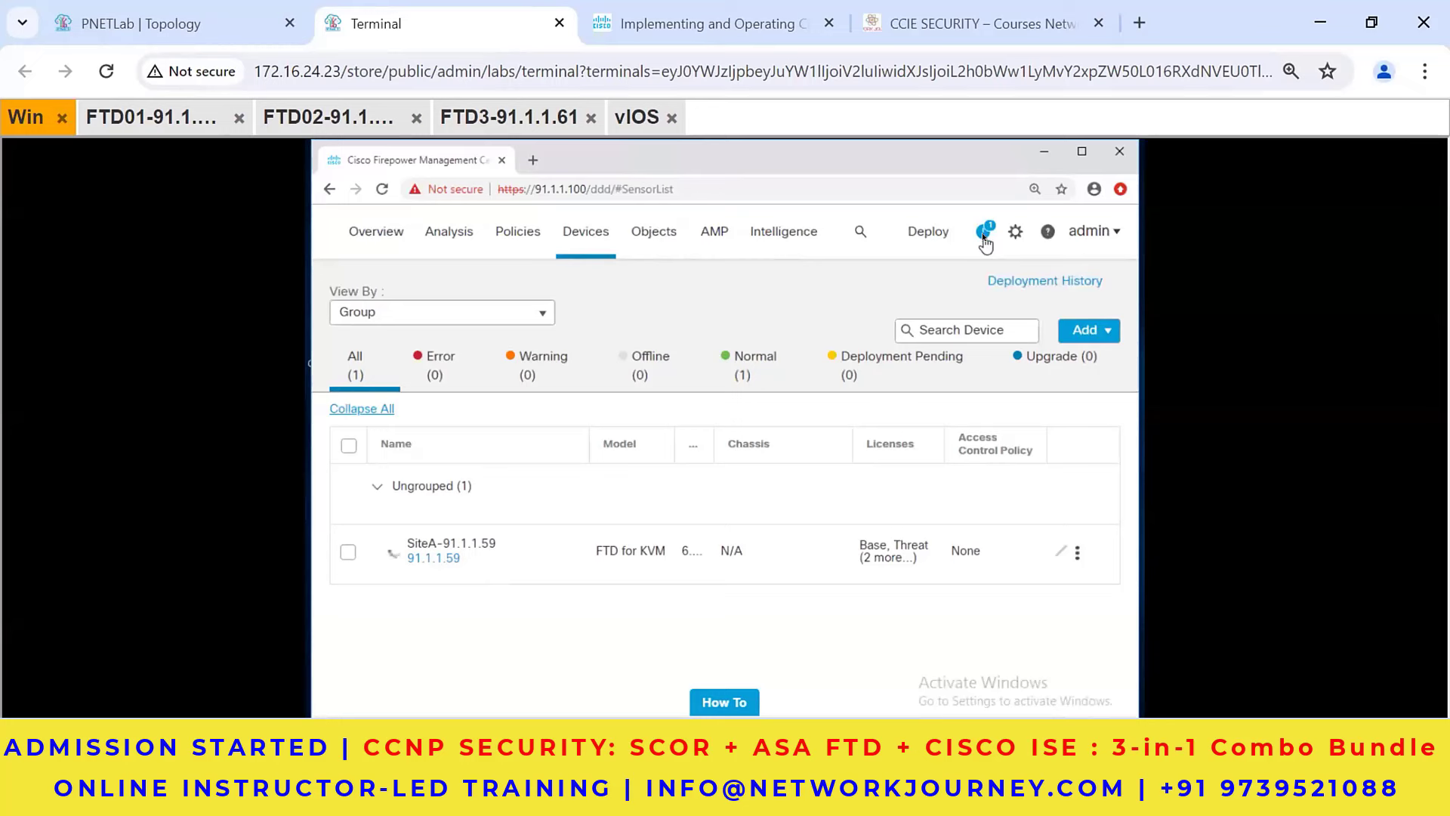
left_click(983, 236)
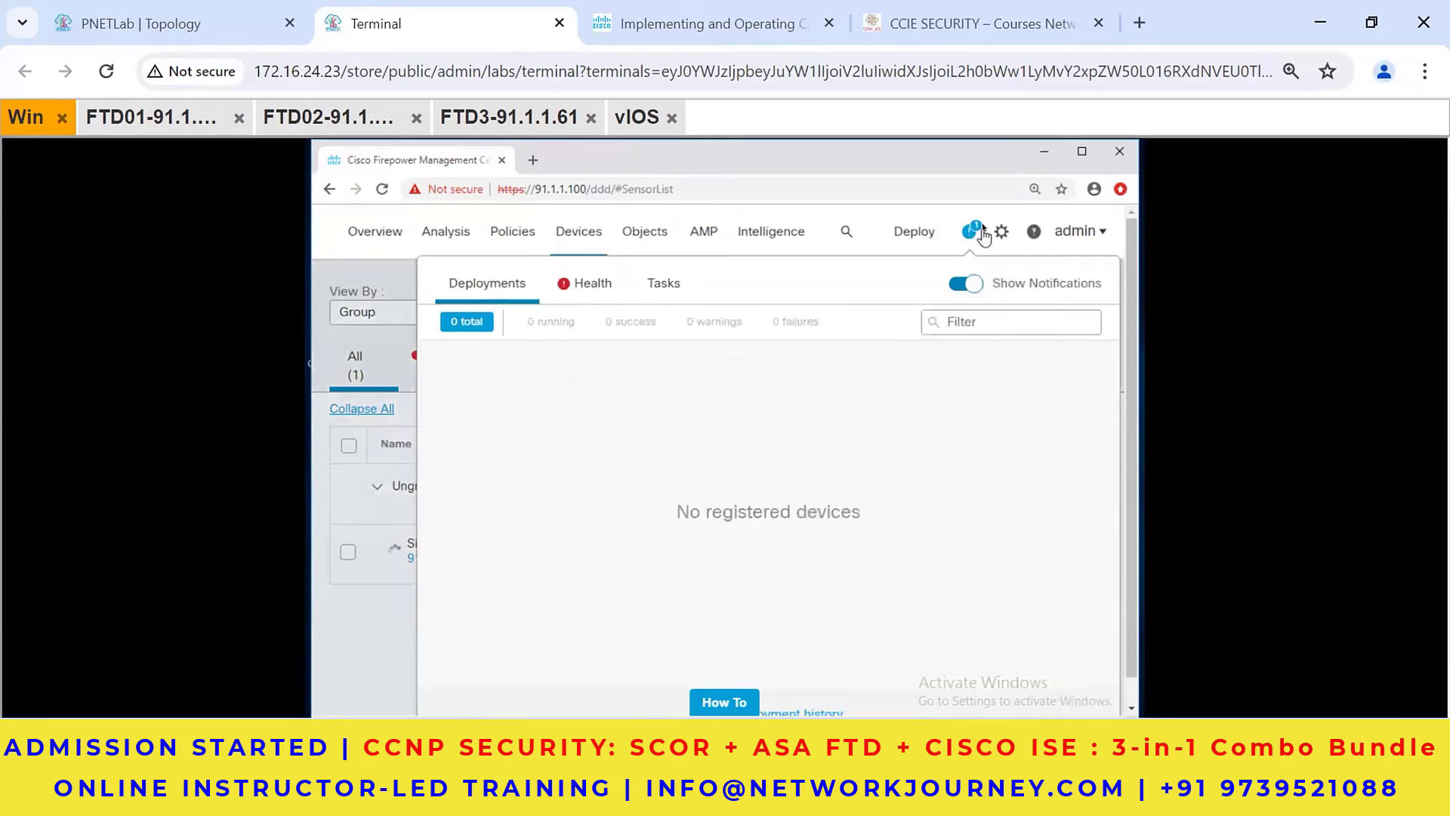
left_click(657, 294)
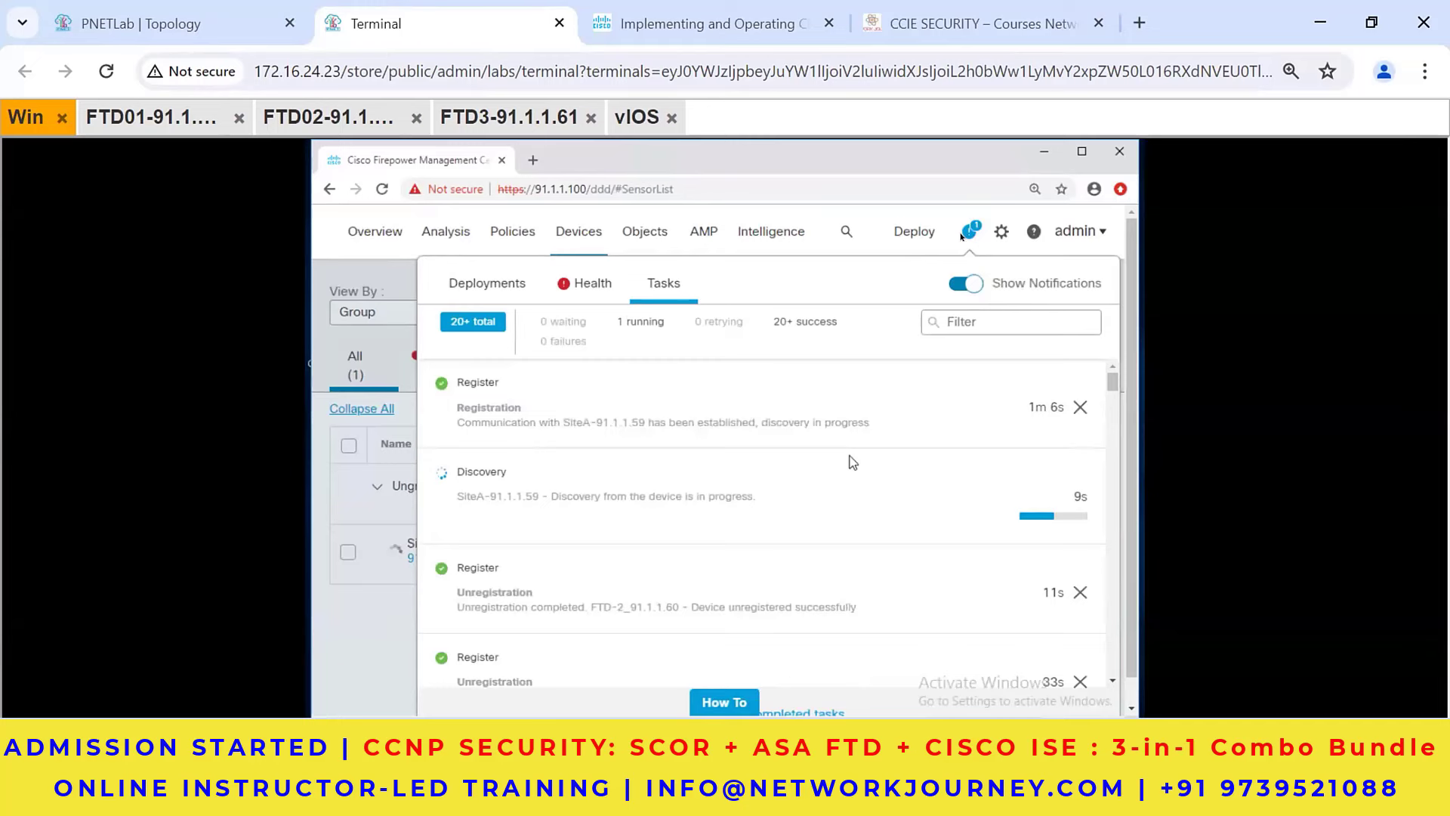
left_click(963, 235)
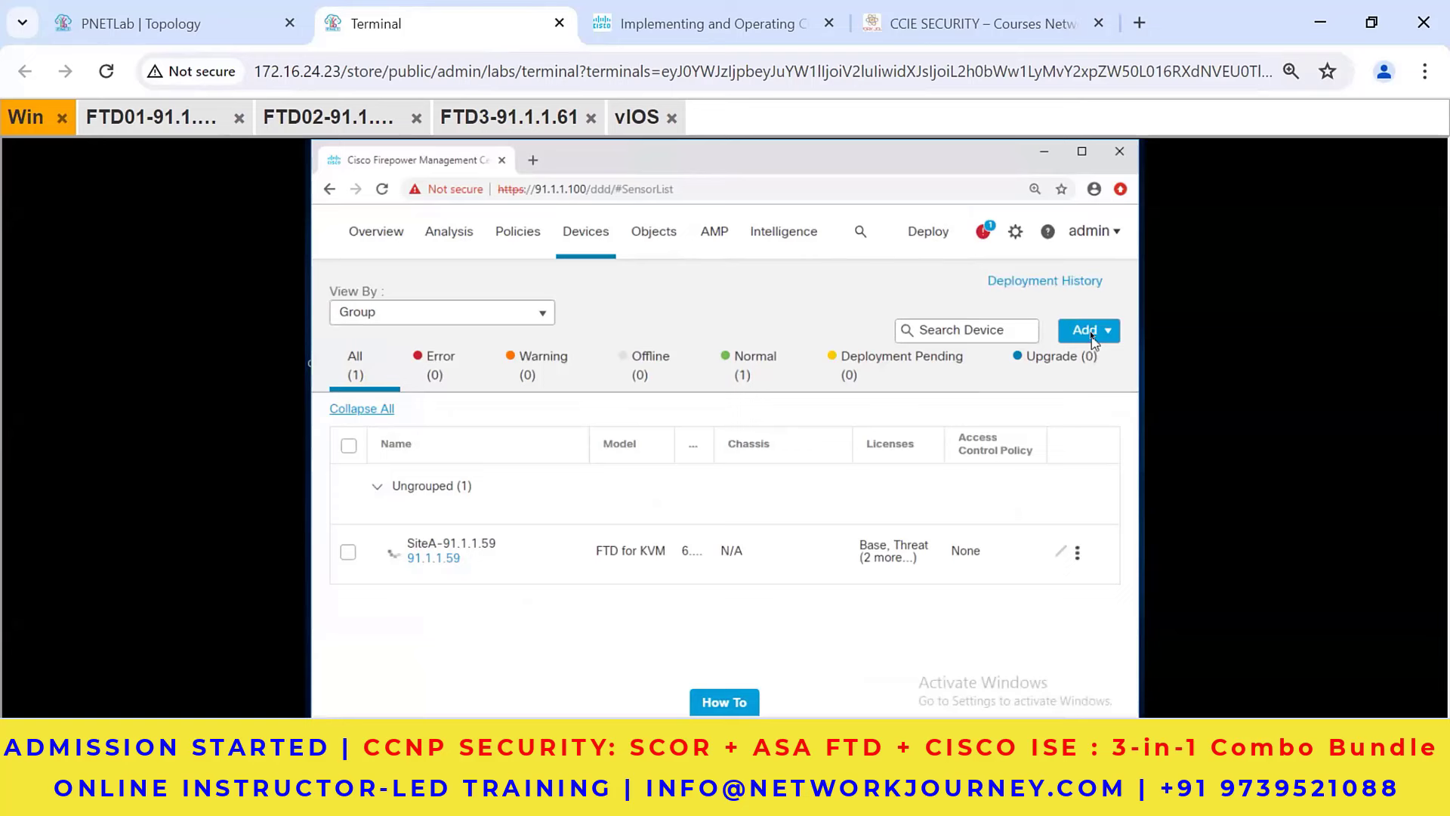
Step: Add a device with host 91.1.1.60, name SiteB-91.1.1.60 and the registration key
left_click(1091, 336)
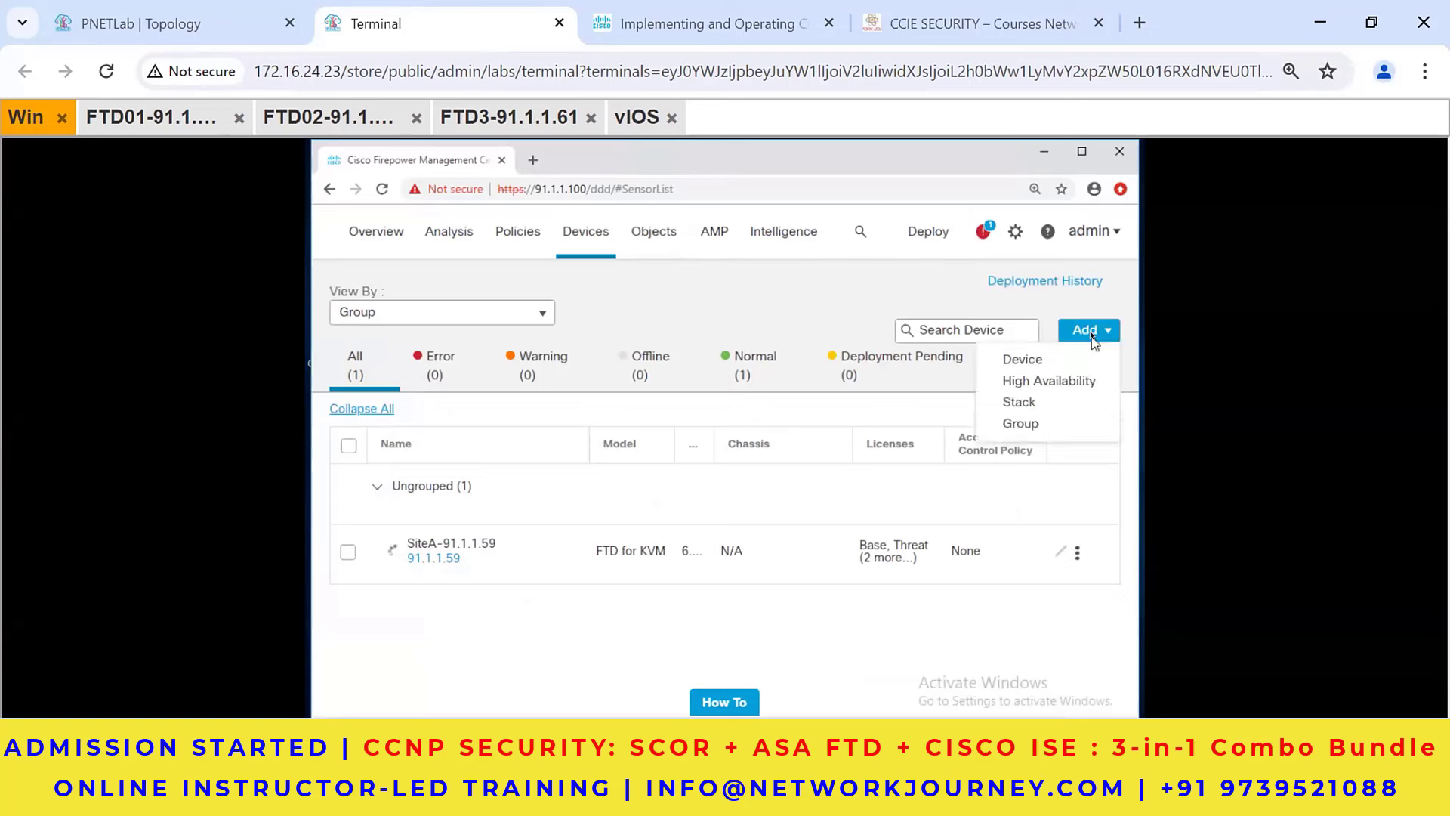
left_click(1023, 363)
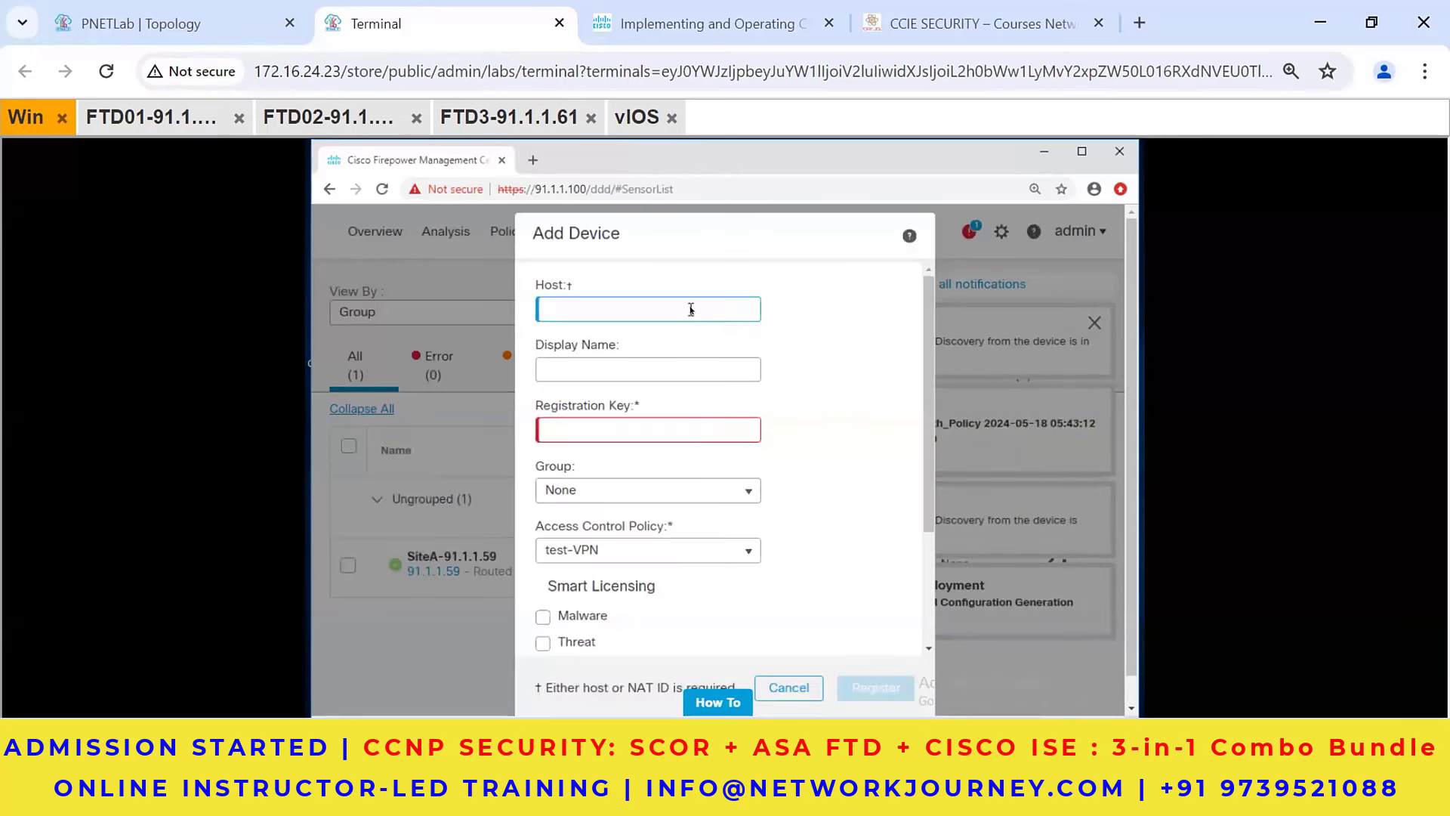
type("91")
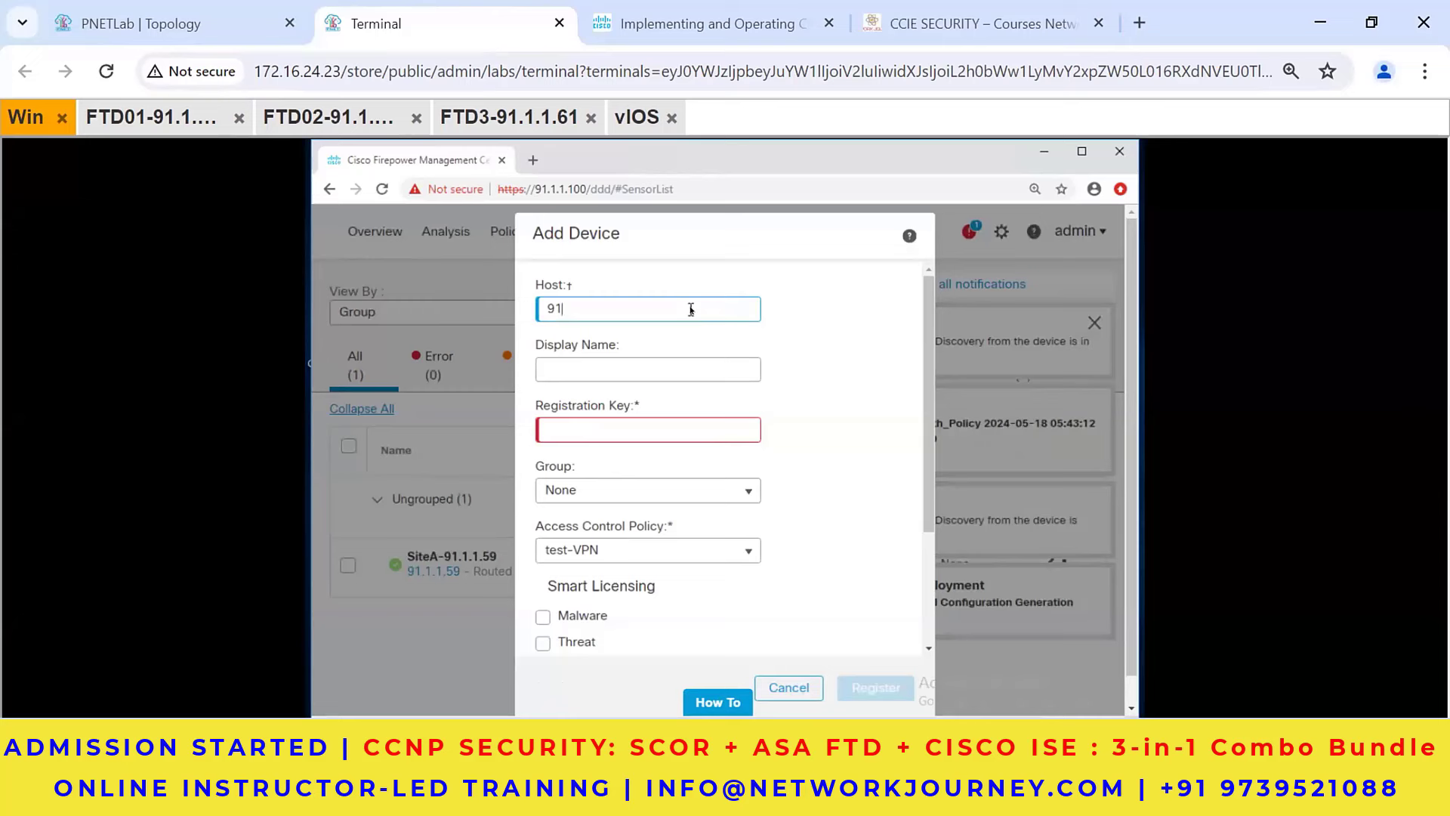
type(".1.1.60")
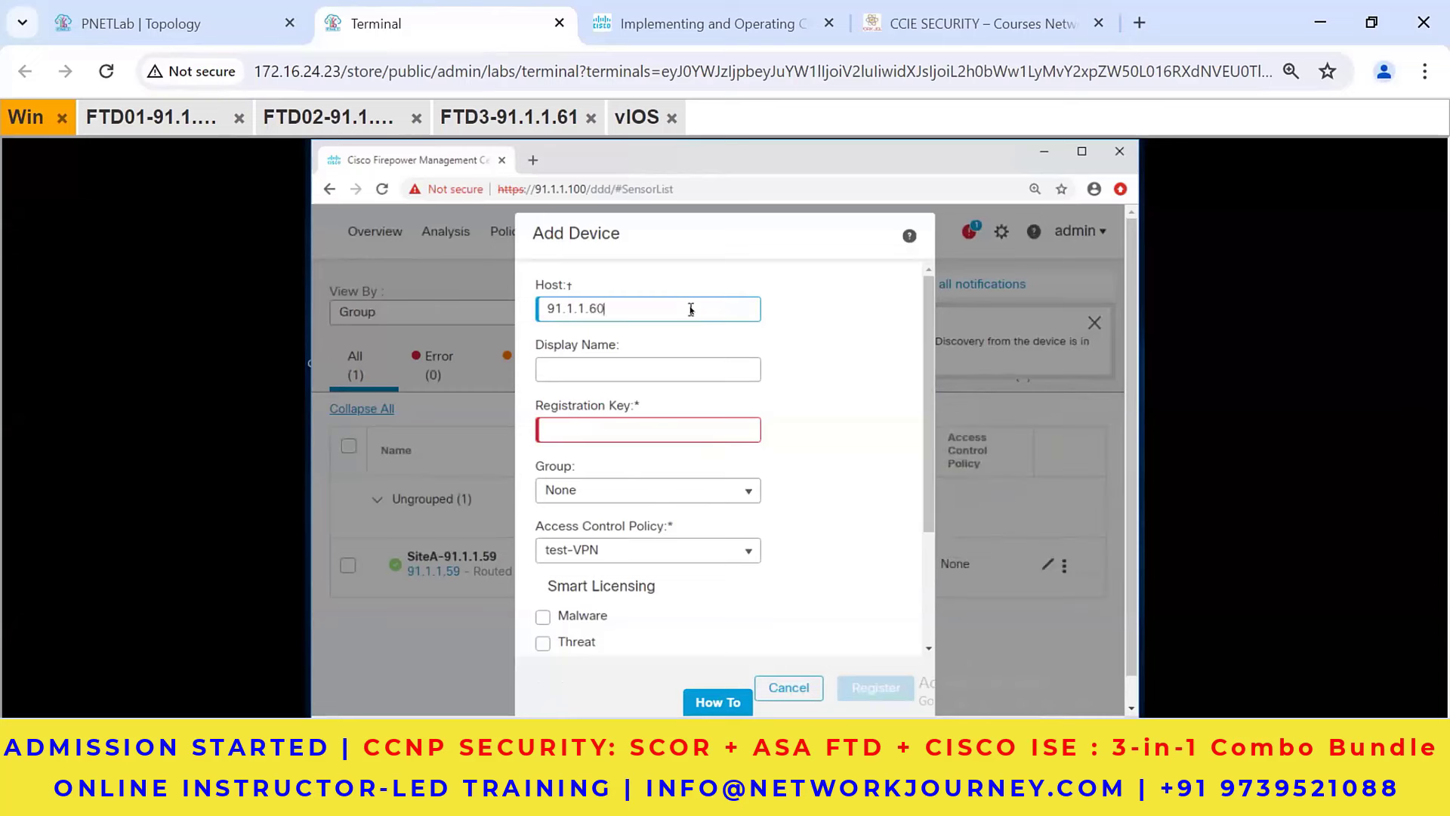
left_click(642, 360)
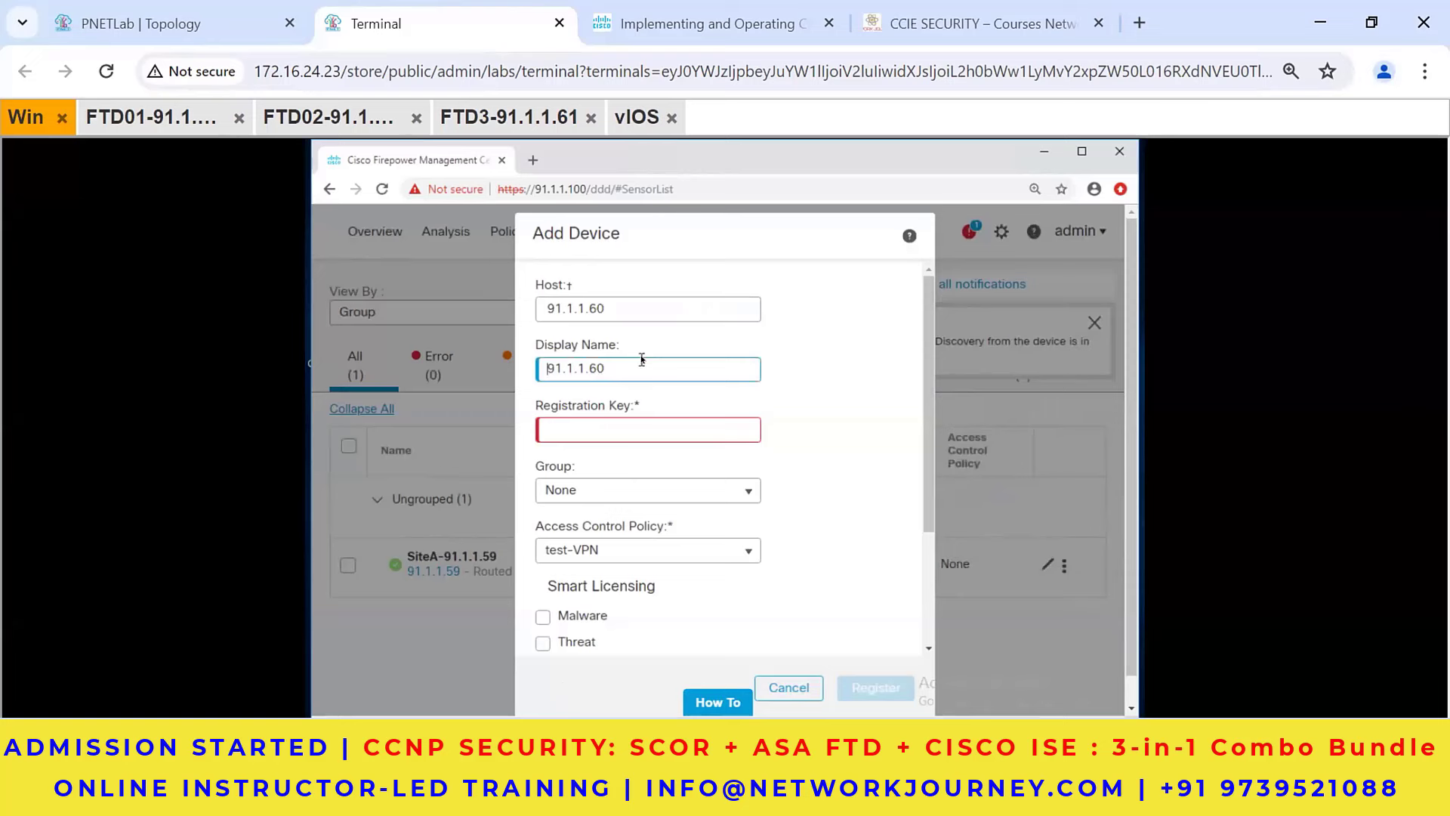
type("SiteB-")
left_click(621, 431)
type("cisco")
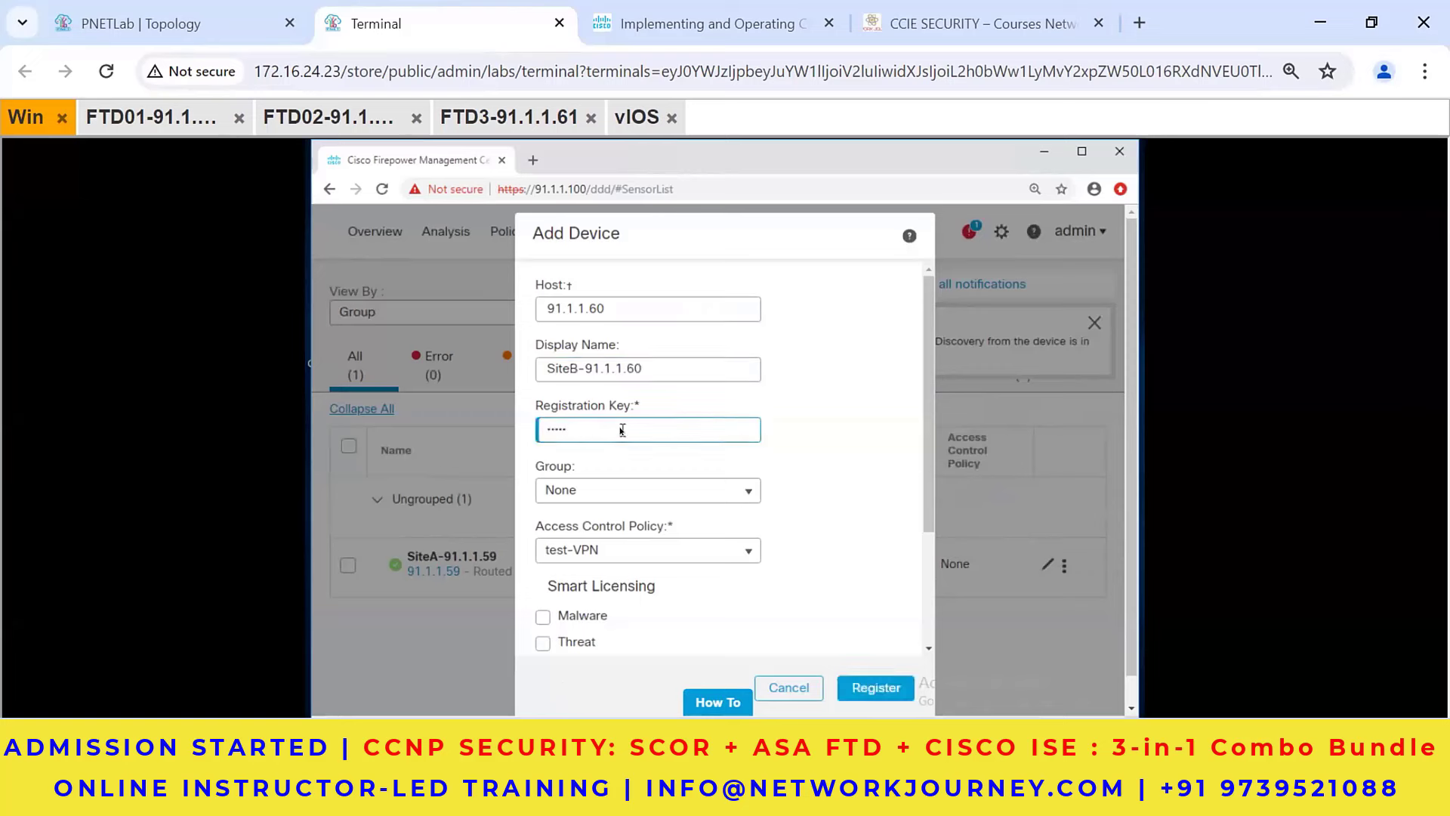
Step: Keep test-VPN as its access policy and enable Malware, Threat and URL Filtering licences
left_click(672, 558)
left_click(672, 558)
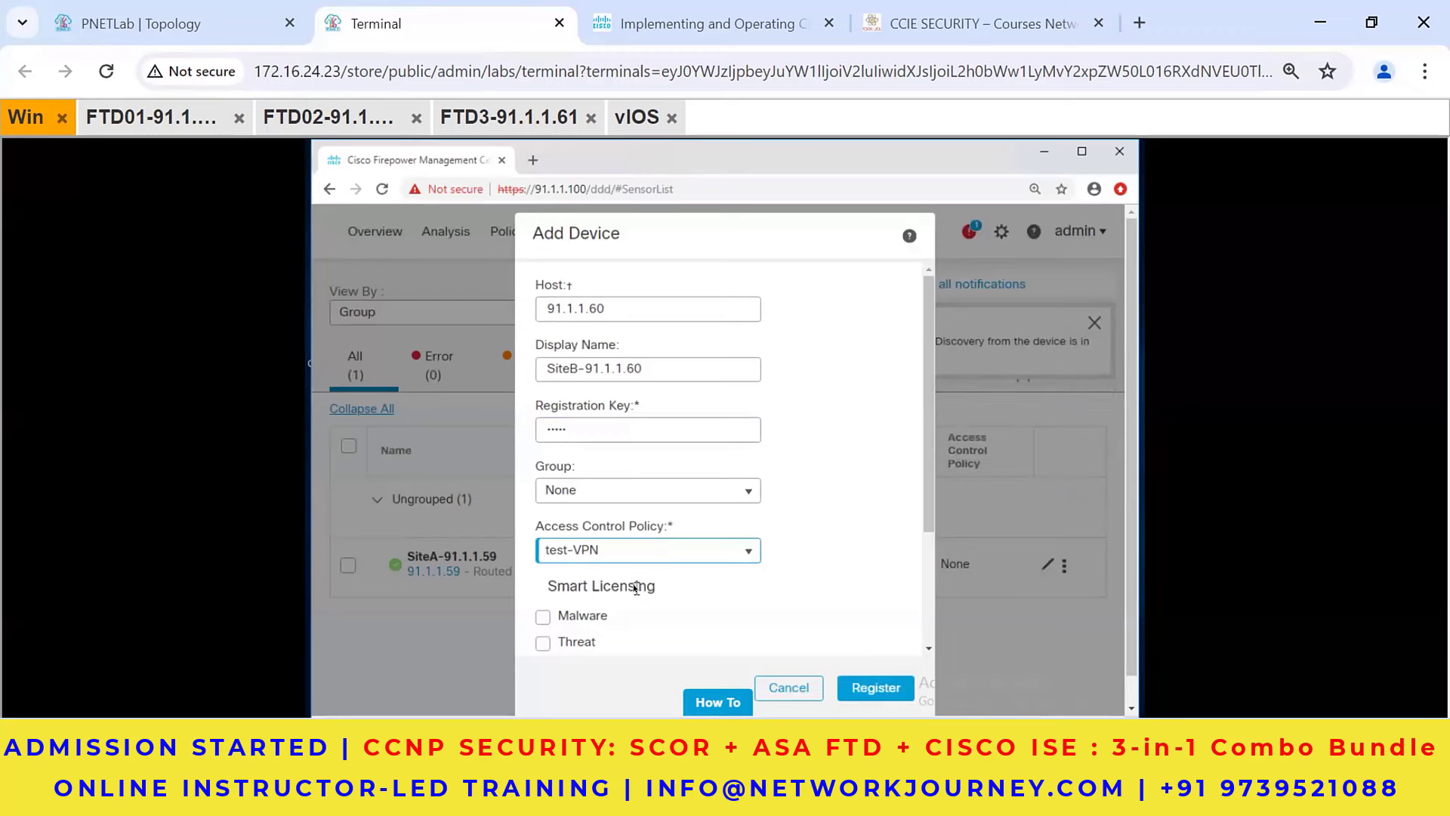
scroll(636, 588, "down", 2)
left_click(543, 453)
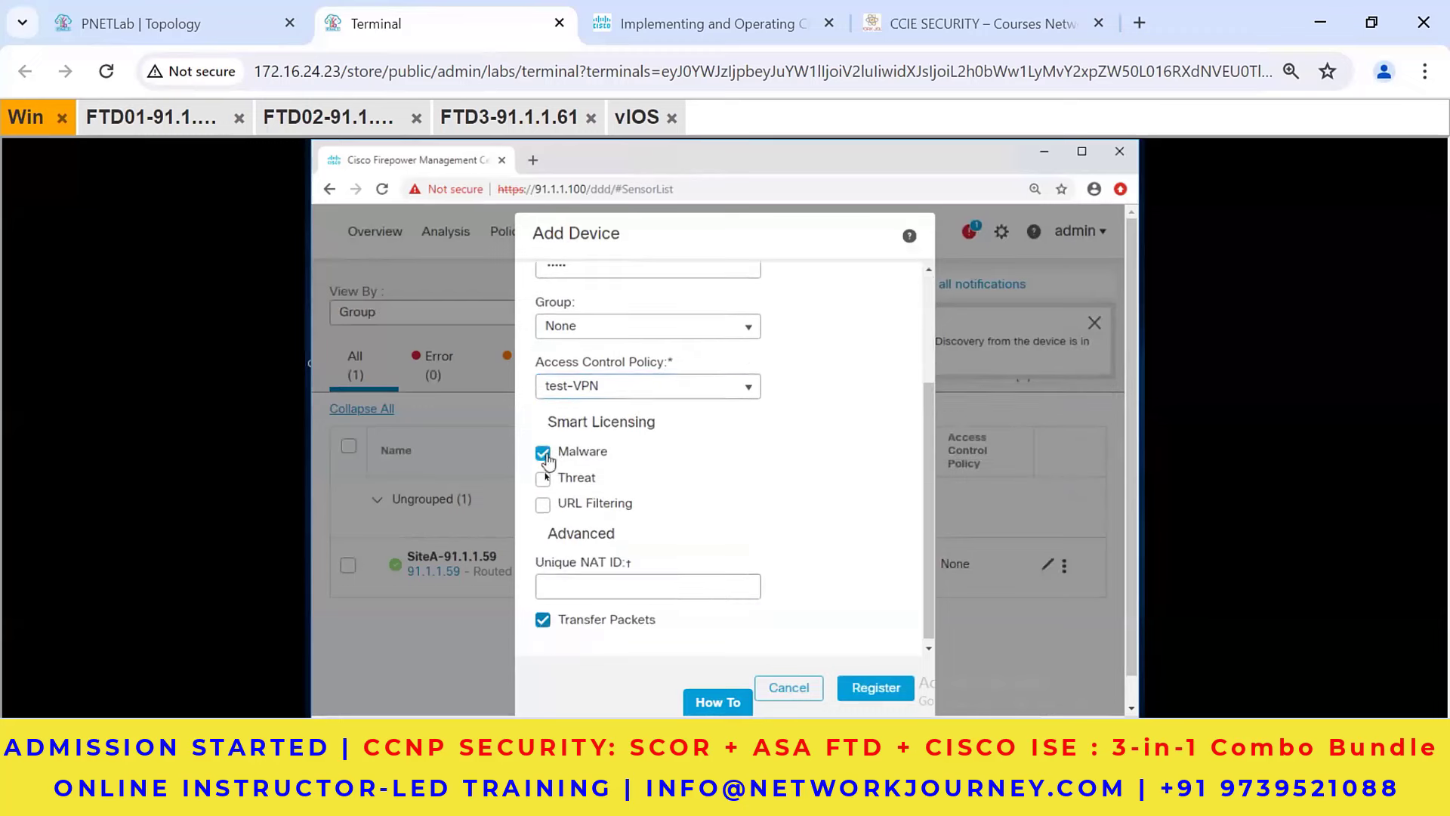
left_click(543, 479)
left_click(543, 505)
Step: Register SiteB-91.1.1.60 and wait until it joins SiteA-91.1.1.59 in the list
left_click(876, 688)
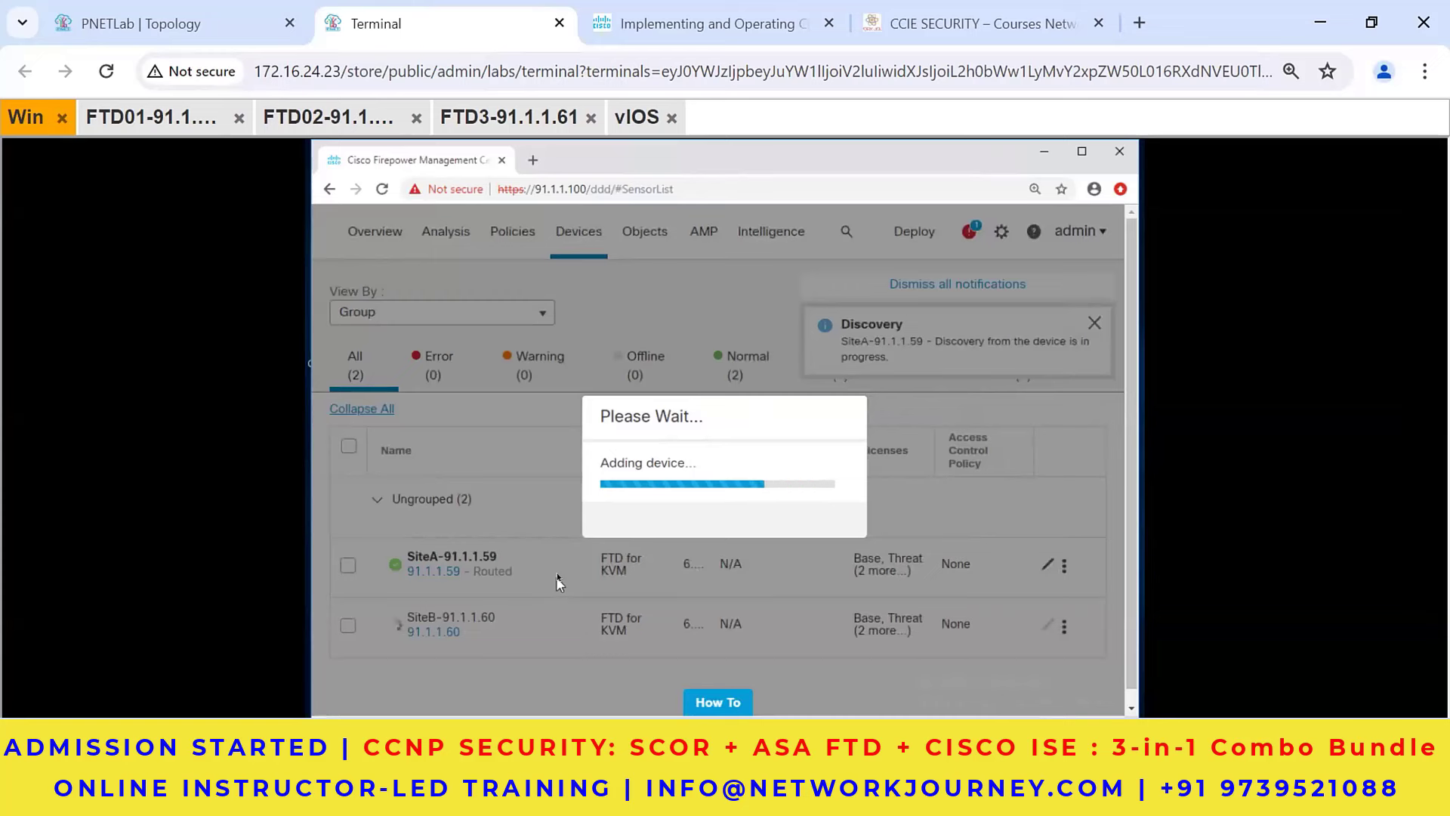
Step: On the vIOS console, enter enable mode and run 'show ip int br' showing 181.1.1.2 and 182.1.1.2
left_click(173, 15)
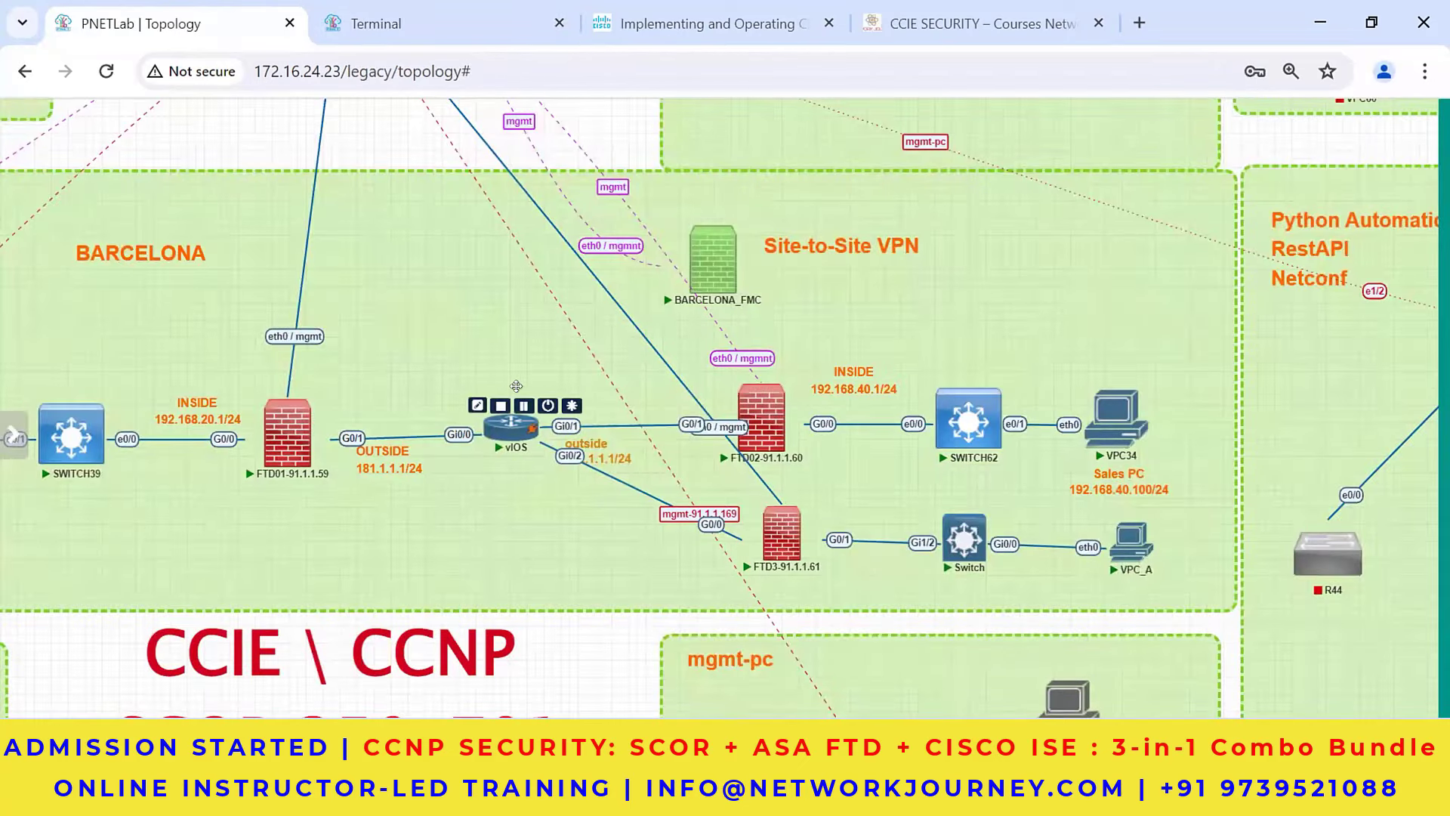
left_click(423, 17)
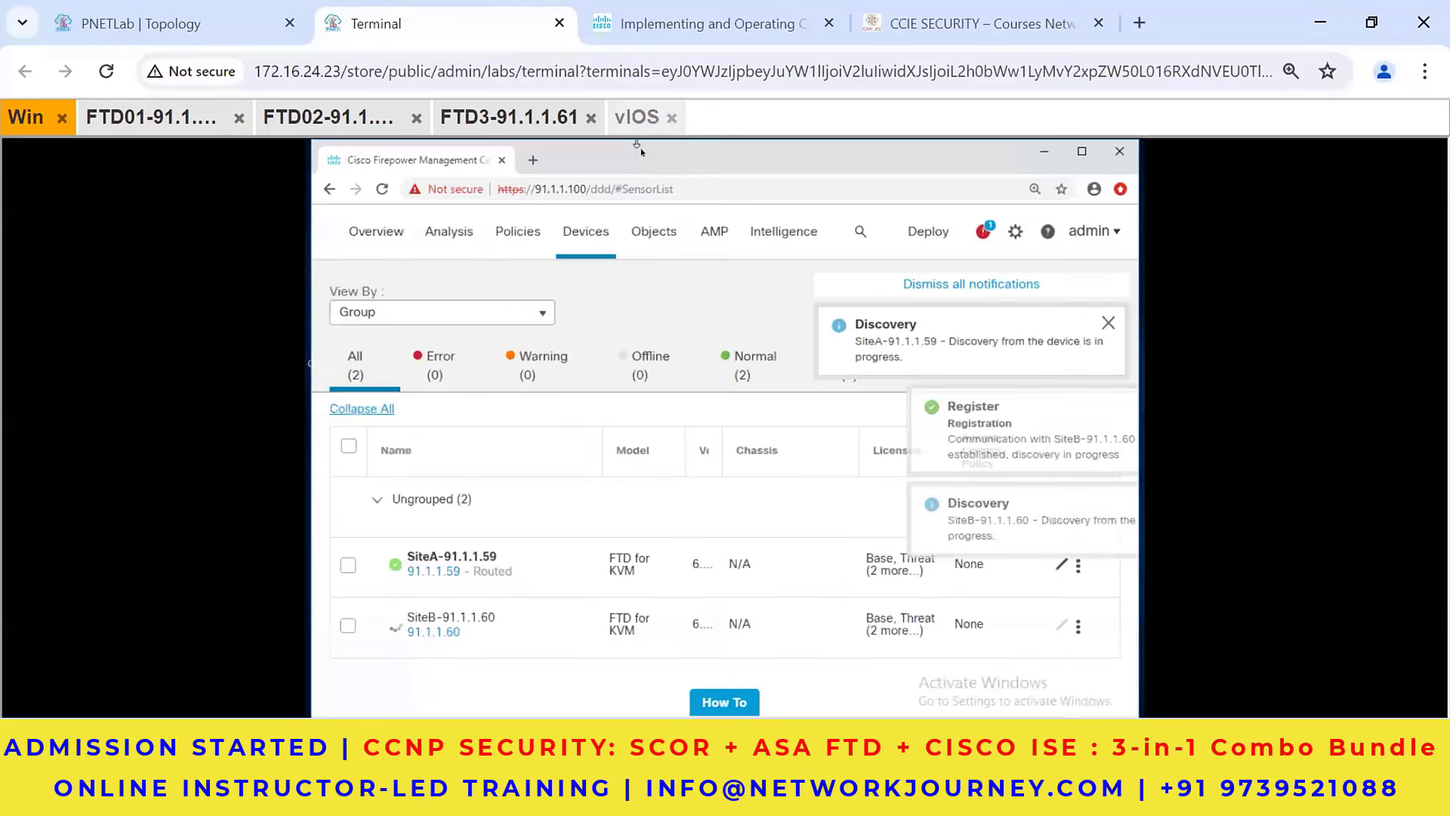
left_click(636, 118)
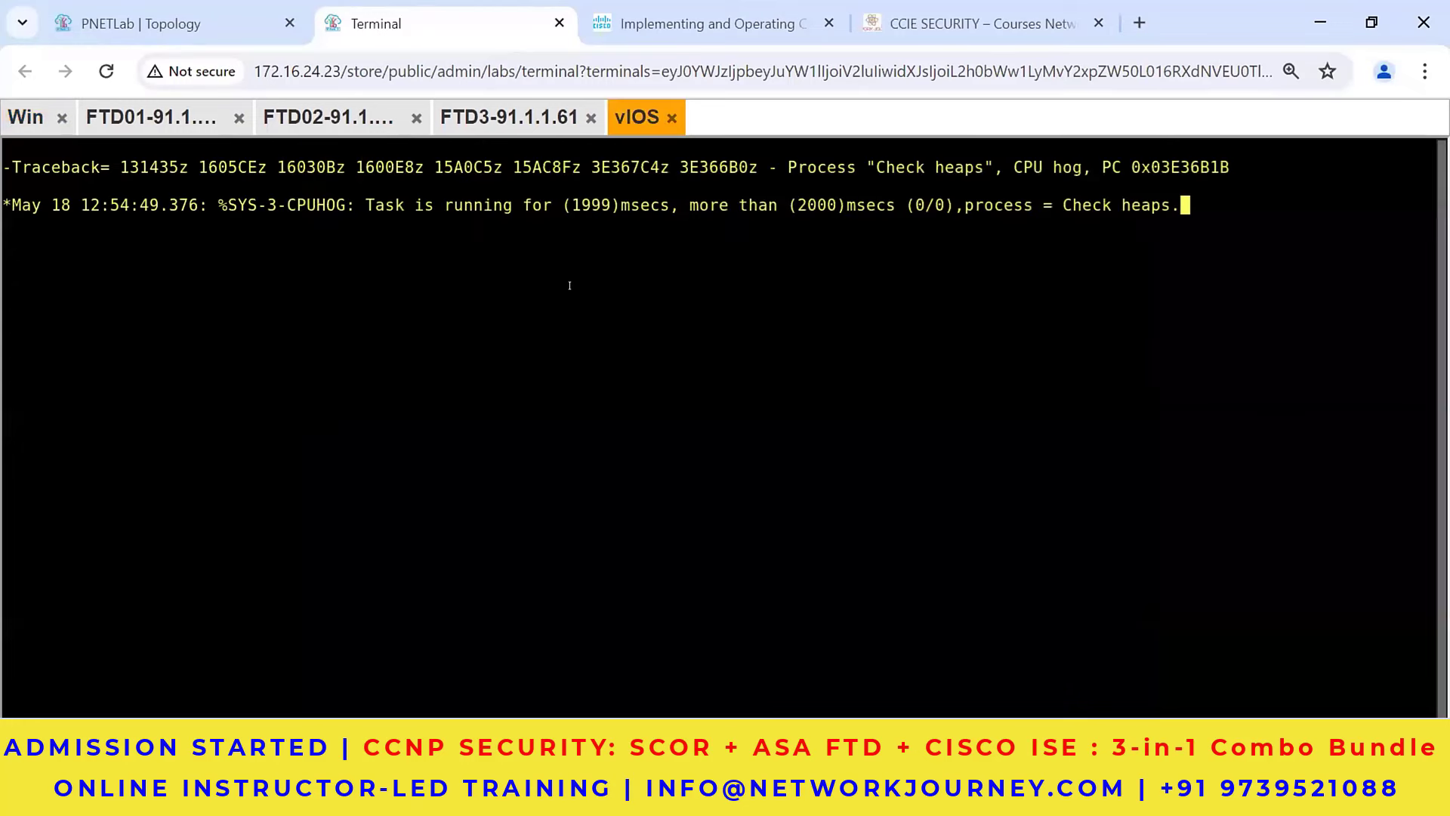
key("Return")
key("Return")
key("Return")
key("Return")
key("Return")
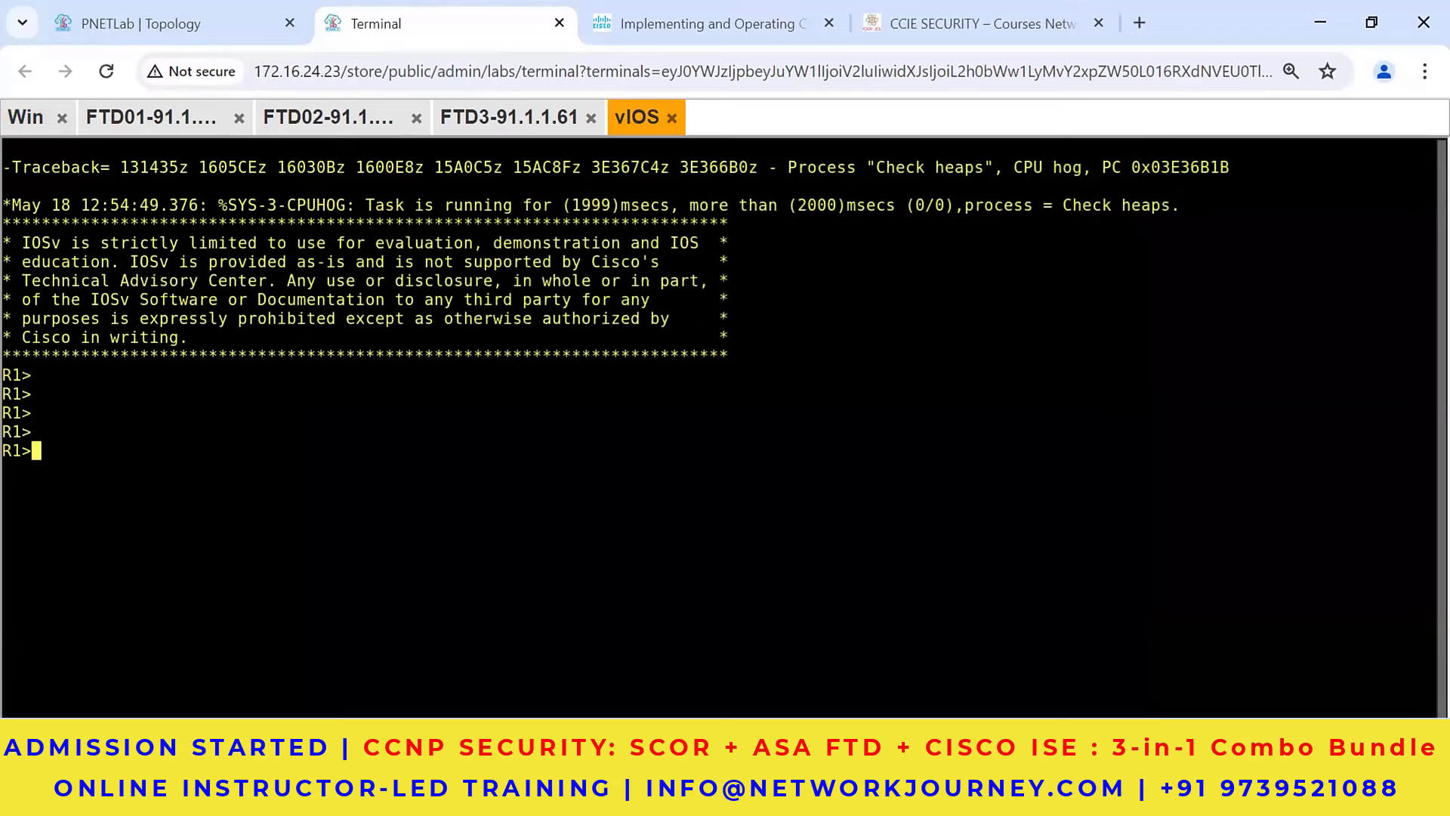
type("en")
key("Return")
type("show ip int br")
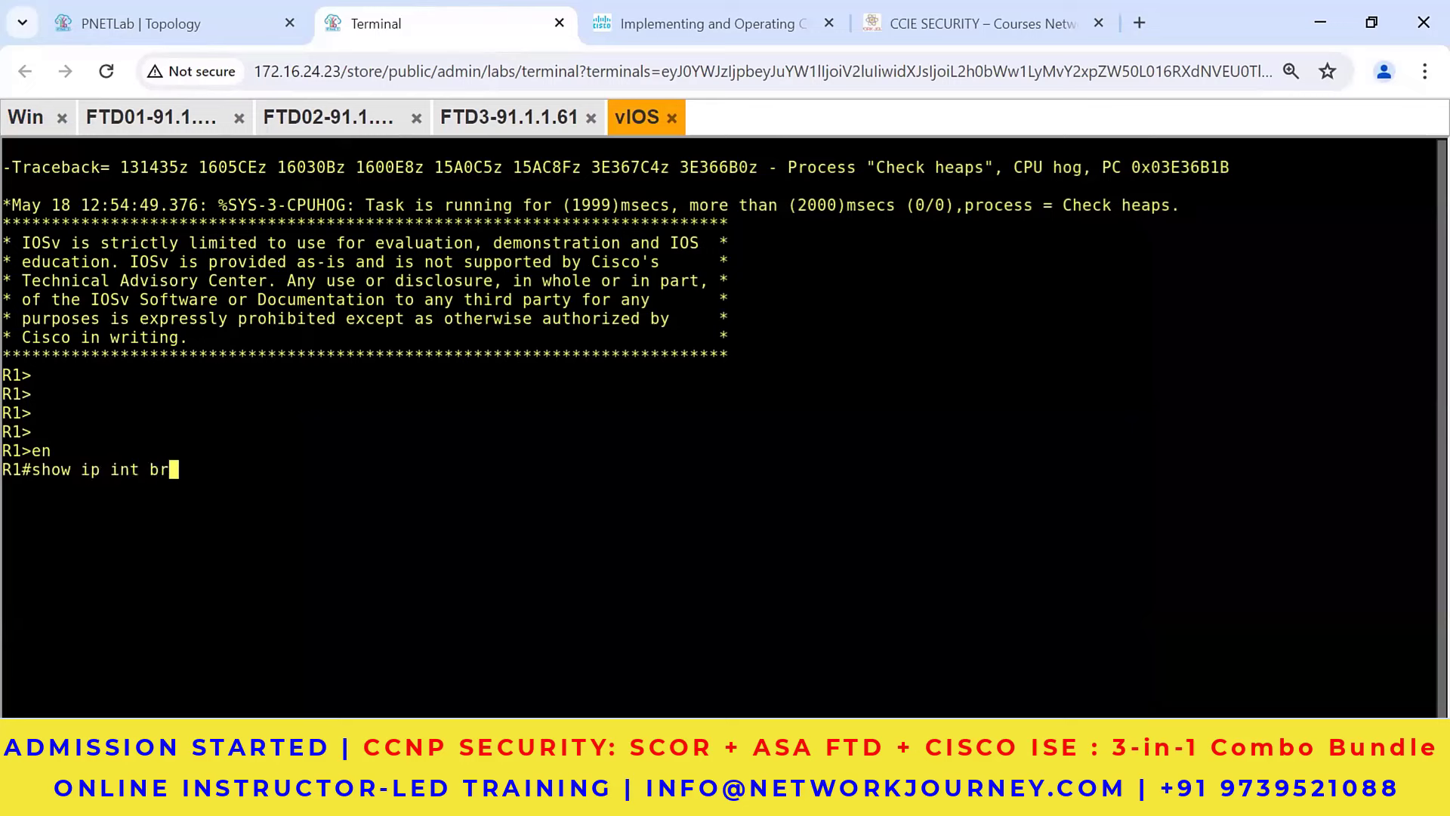
key("Return")
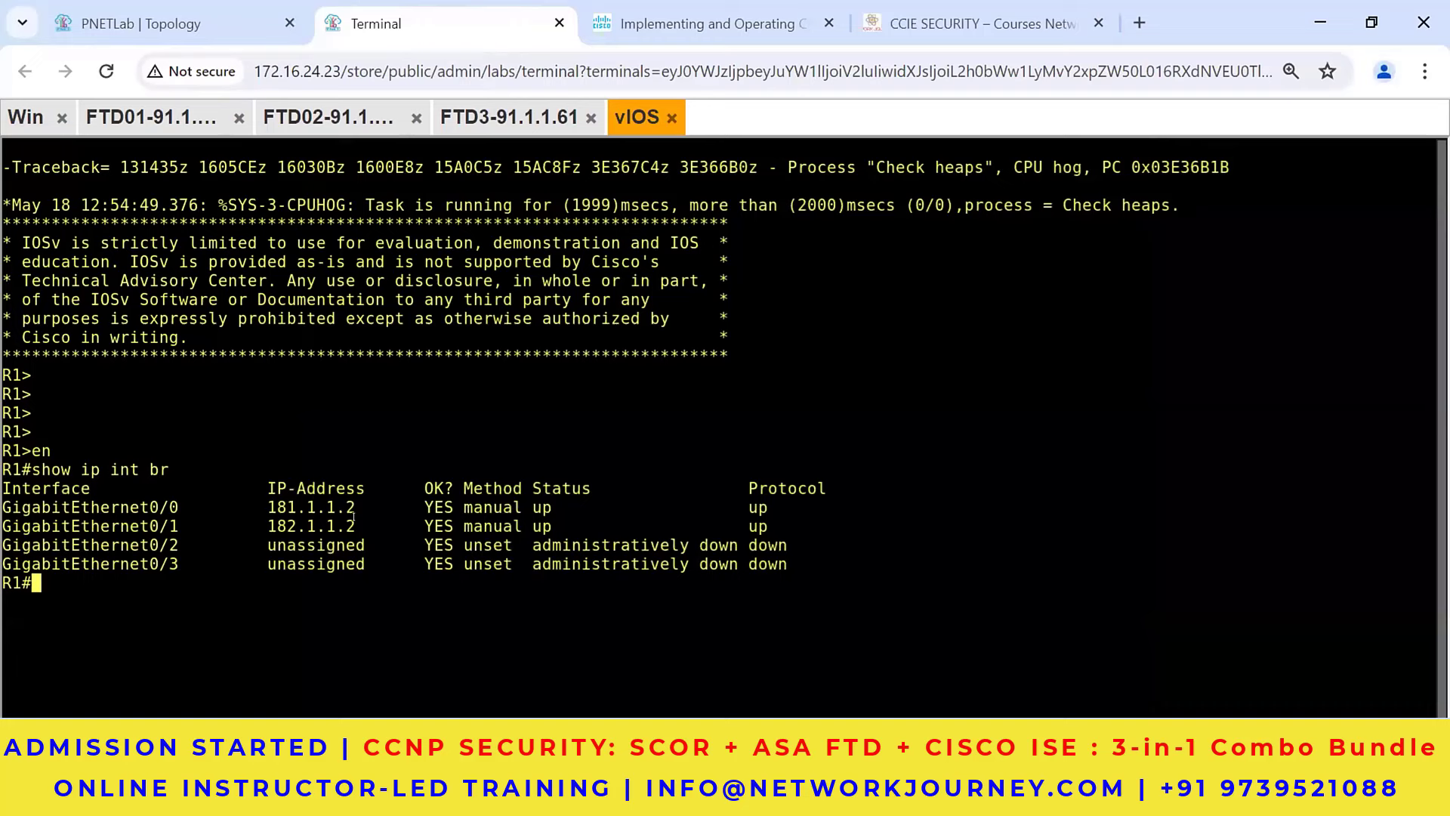
Step: Run 'show ip route' on R1, showing only connected networks and no default gateway
type("sho")
key("BackSpace")
type("w ip route")
key("Return")
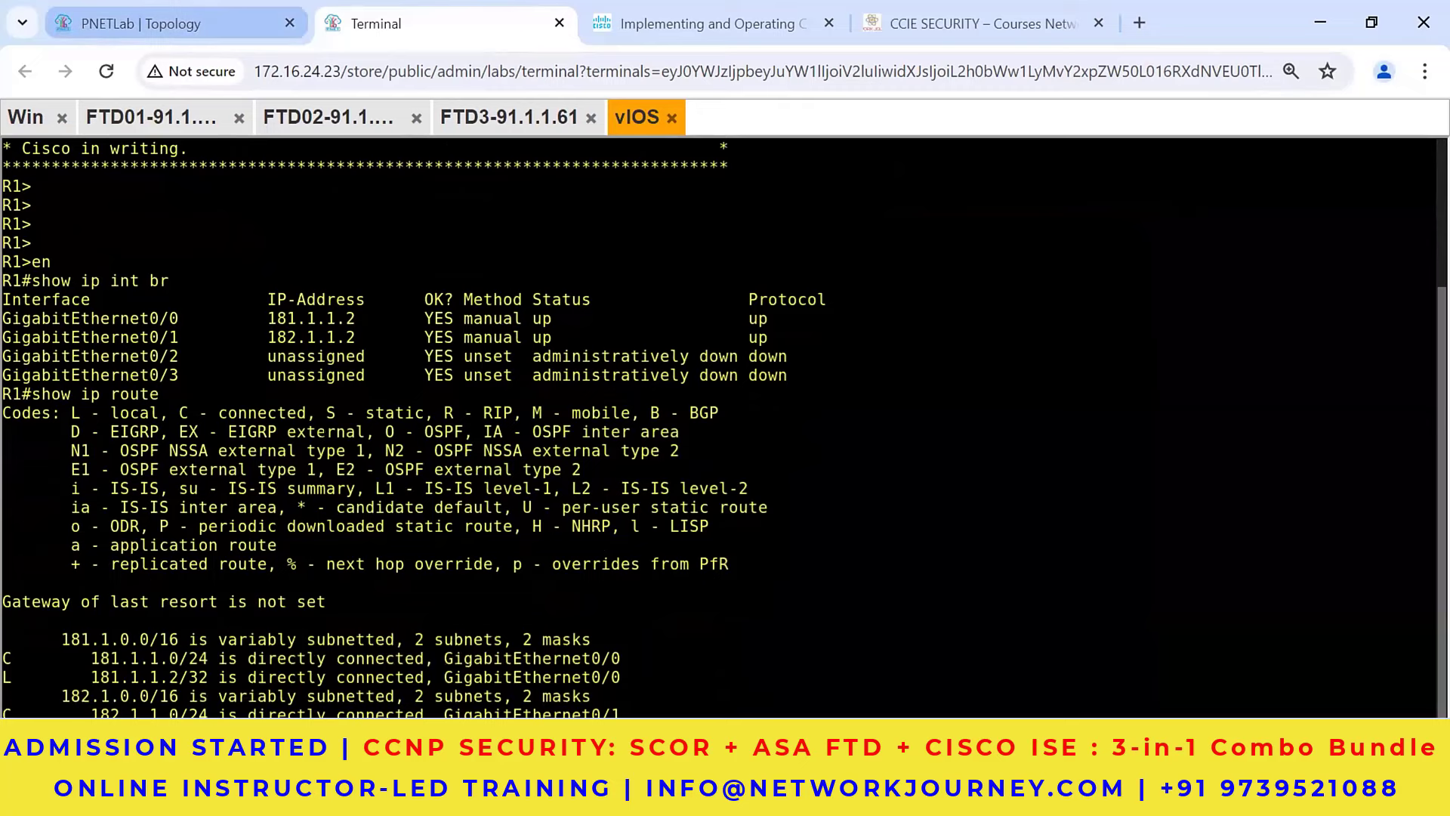
Step: Inspect FTD02, vIOS and FTD01 on the lab topology, then return to the Win console
key("ctrl+shift+Tab")
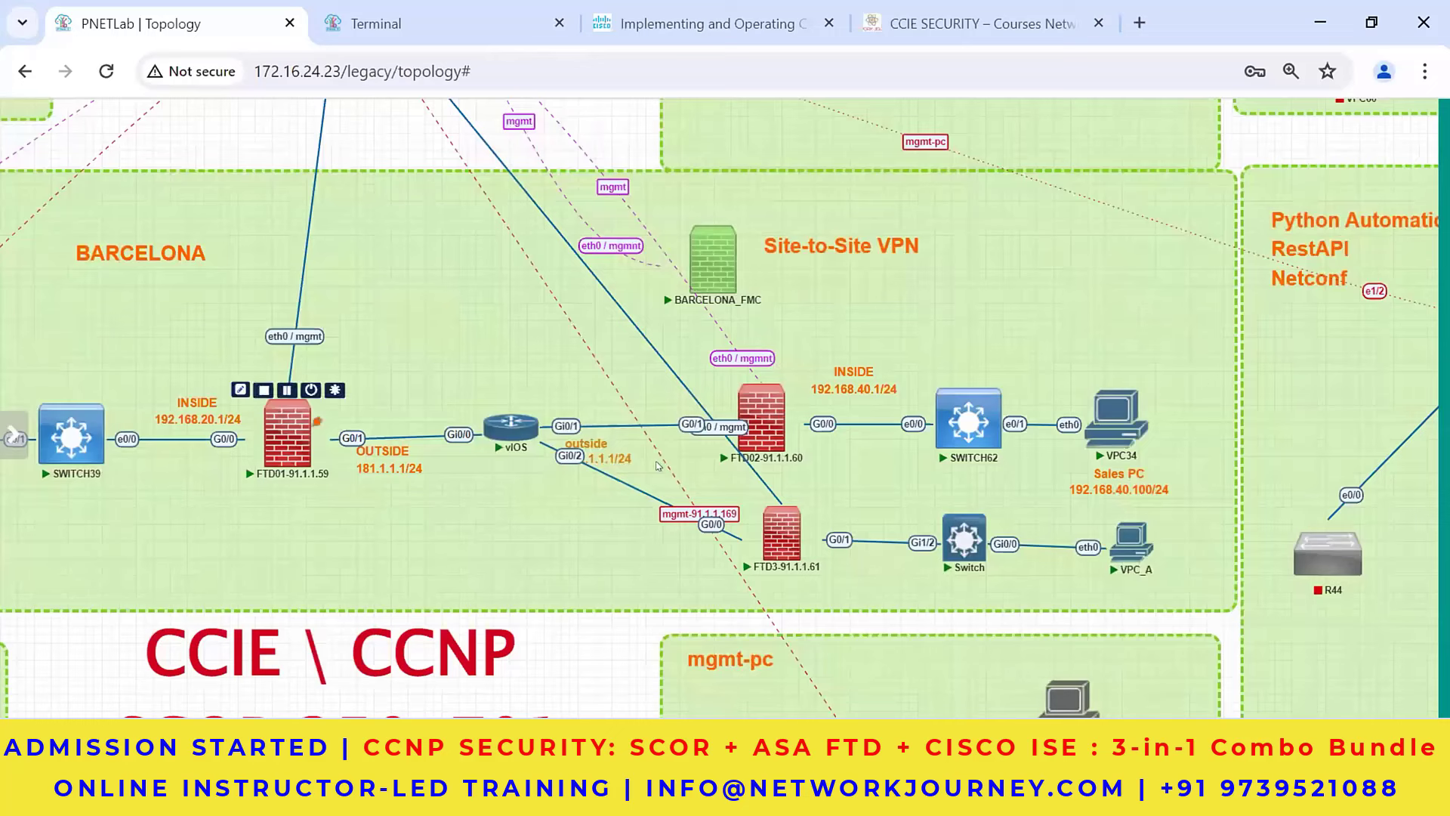
mouse_move(760, 405)
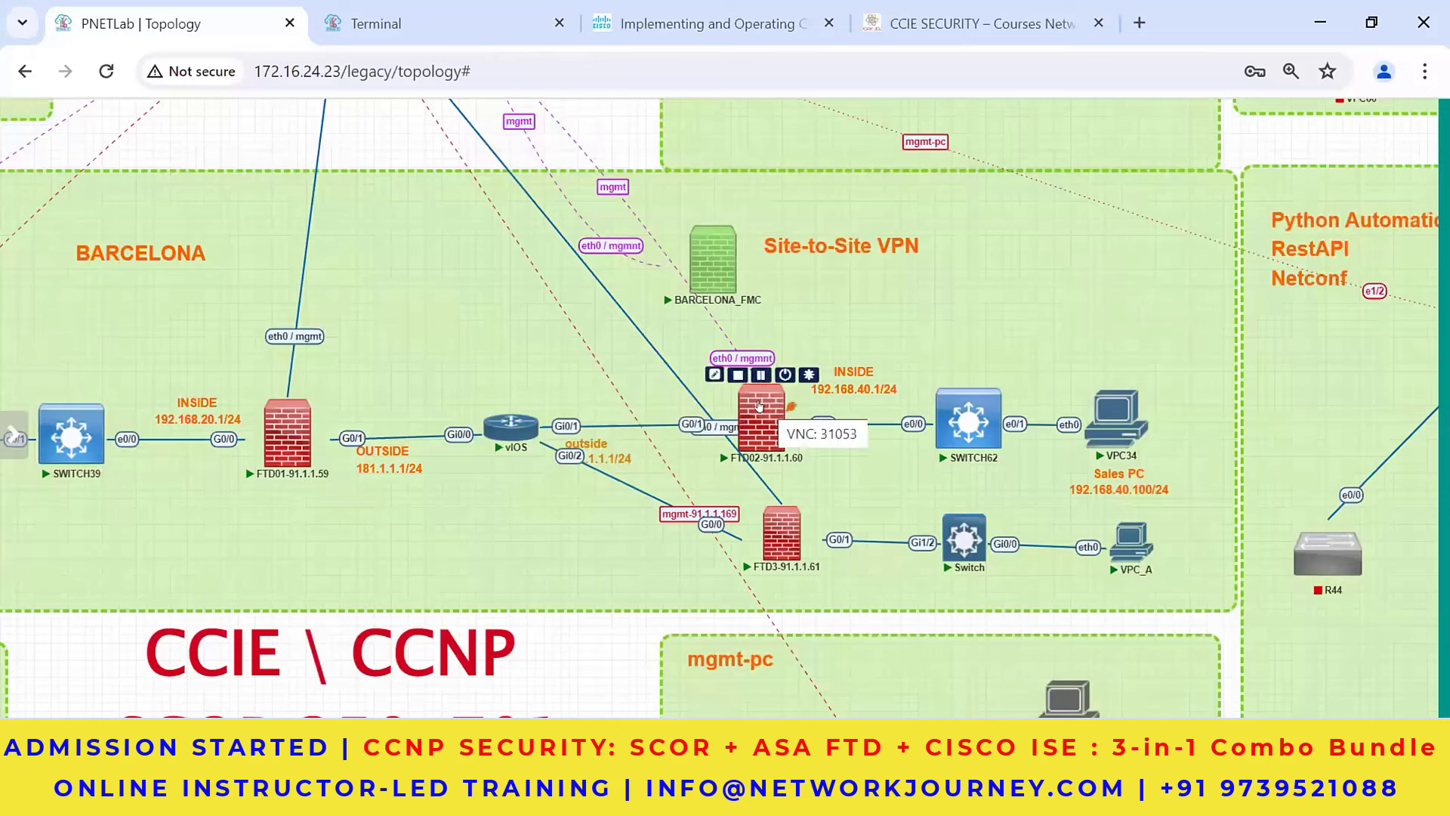
mouse_move(491, 432)
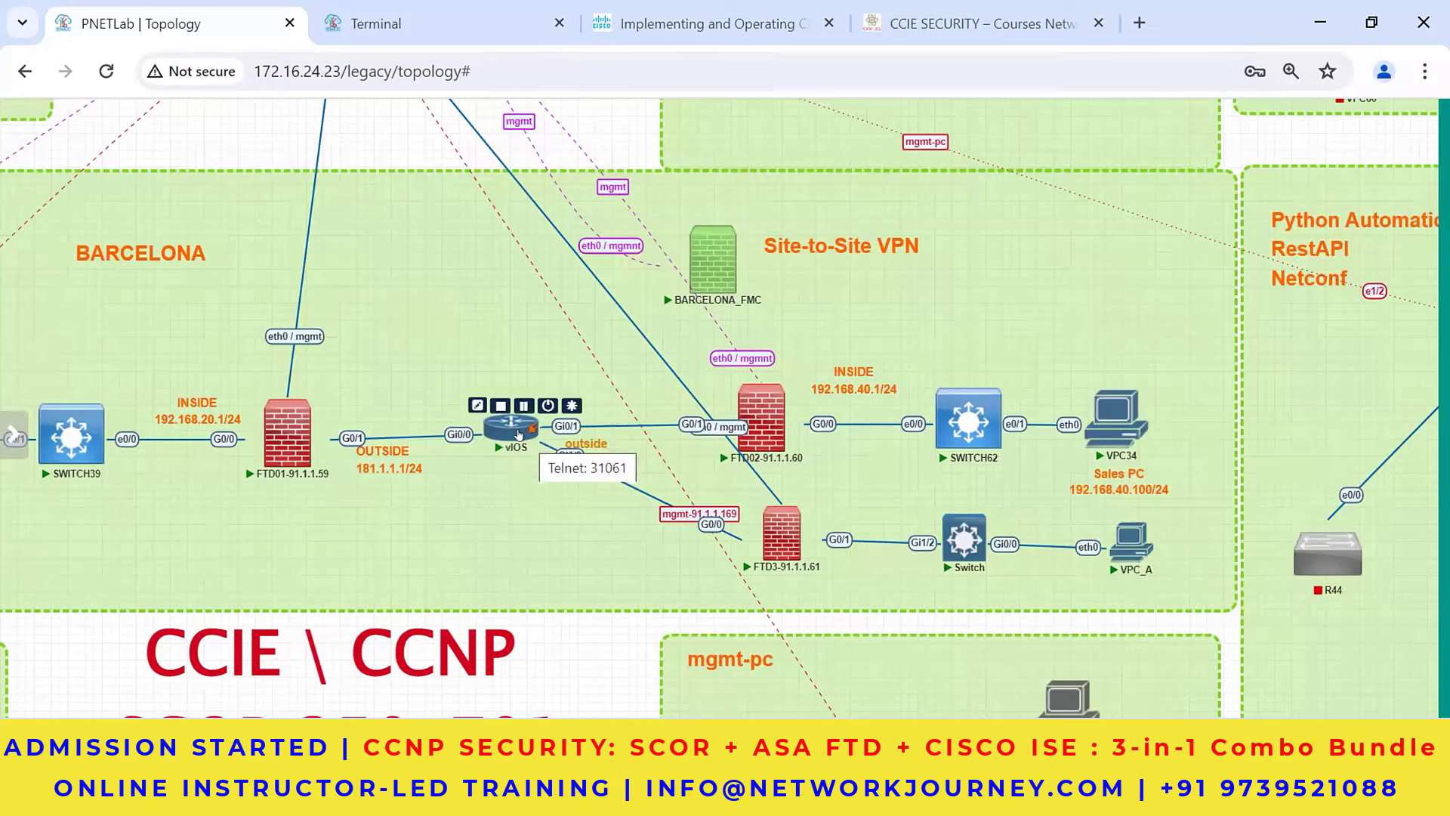
mouse_move(278, 453)
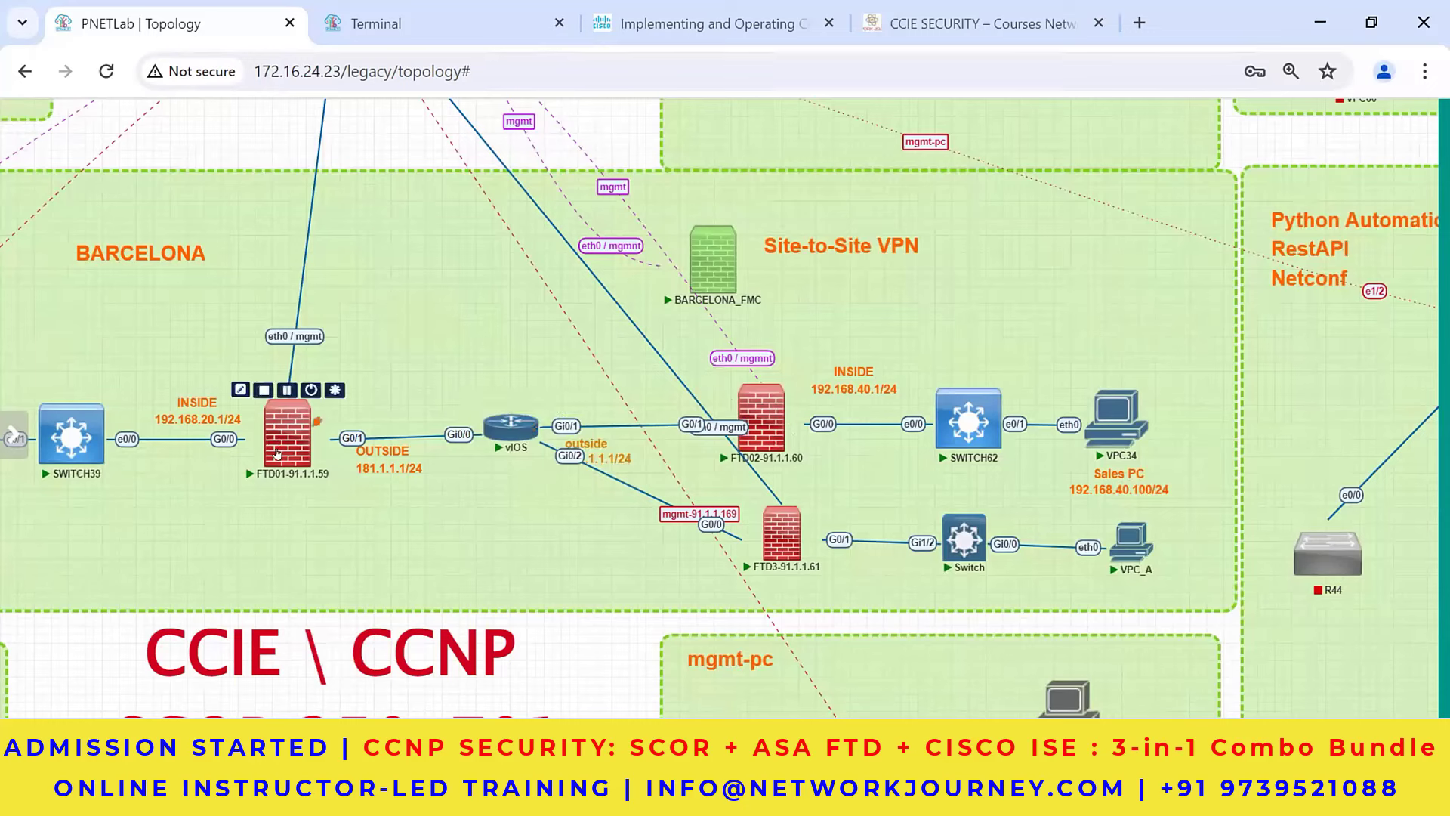
left_click(367, 15)
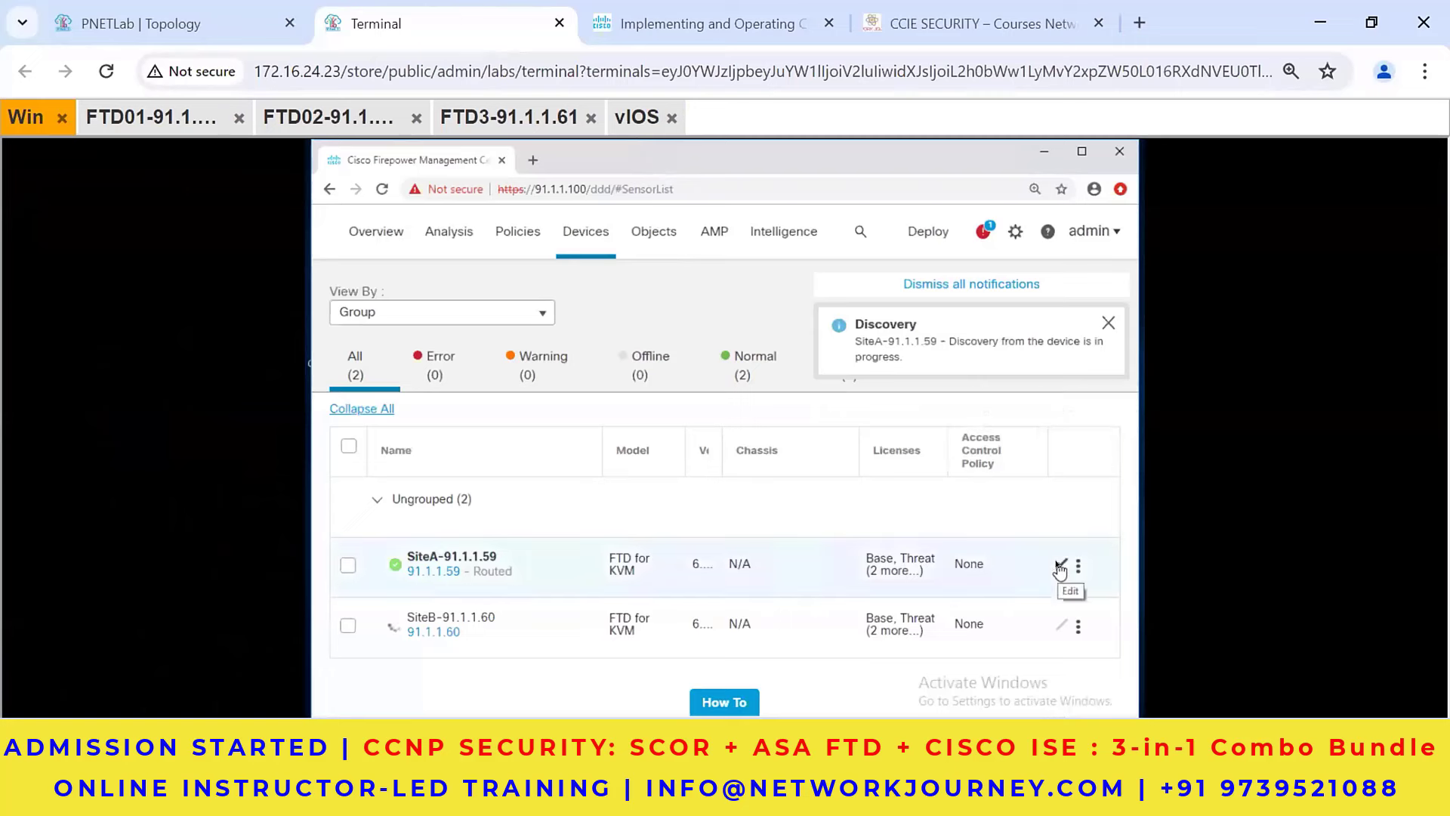
Step: Edit SiteA-91.1.1.59 to show its interfaces and dismiss all notifications
left_click(1060, 565)
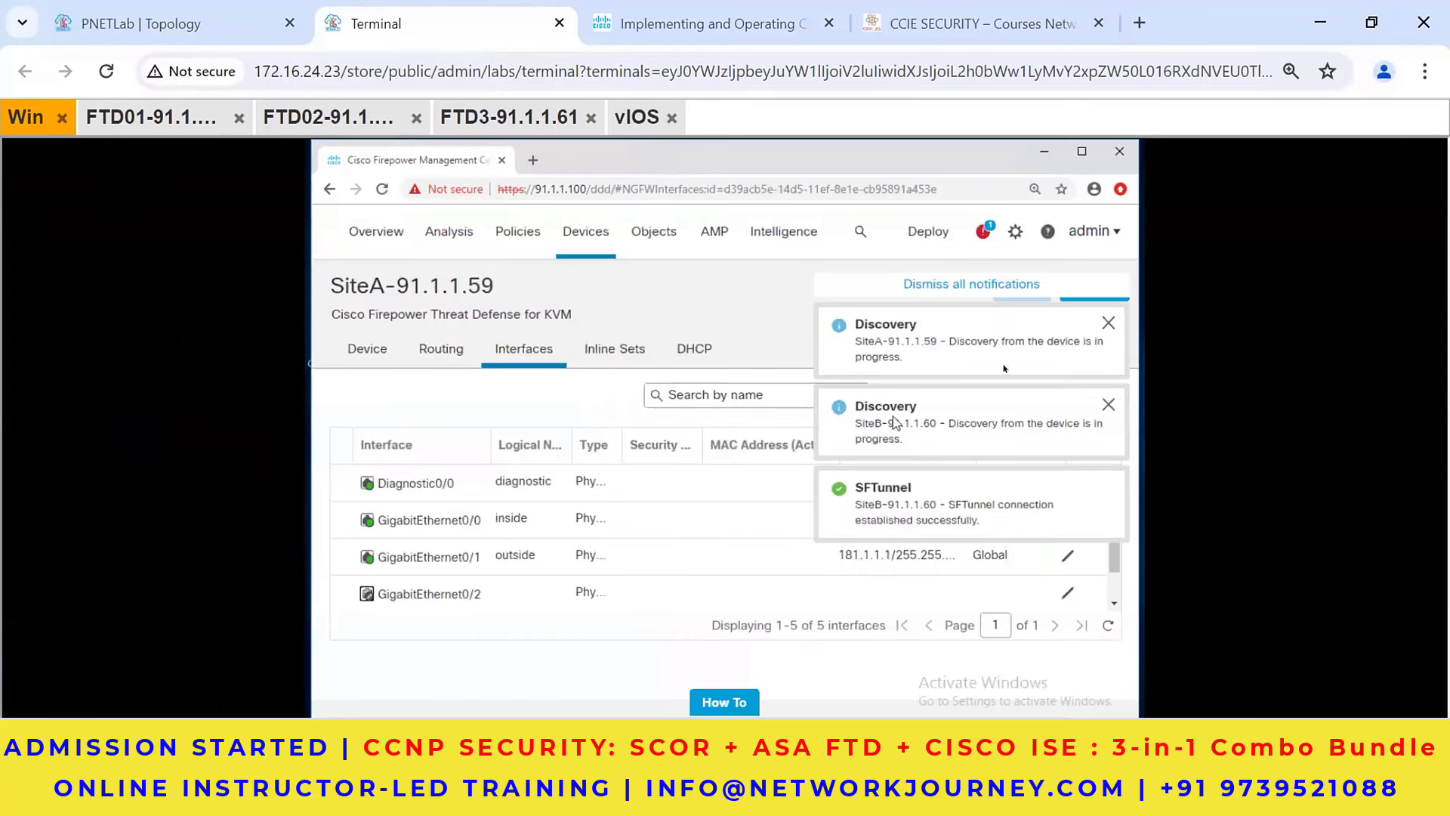
left_click(998, 286)
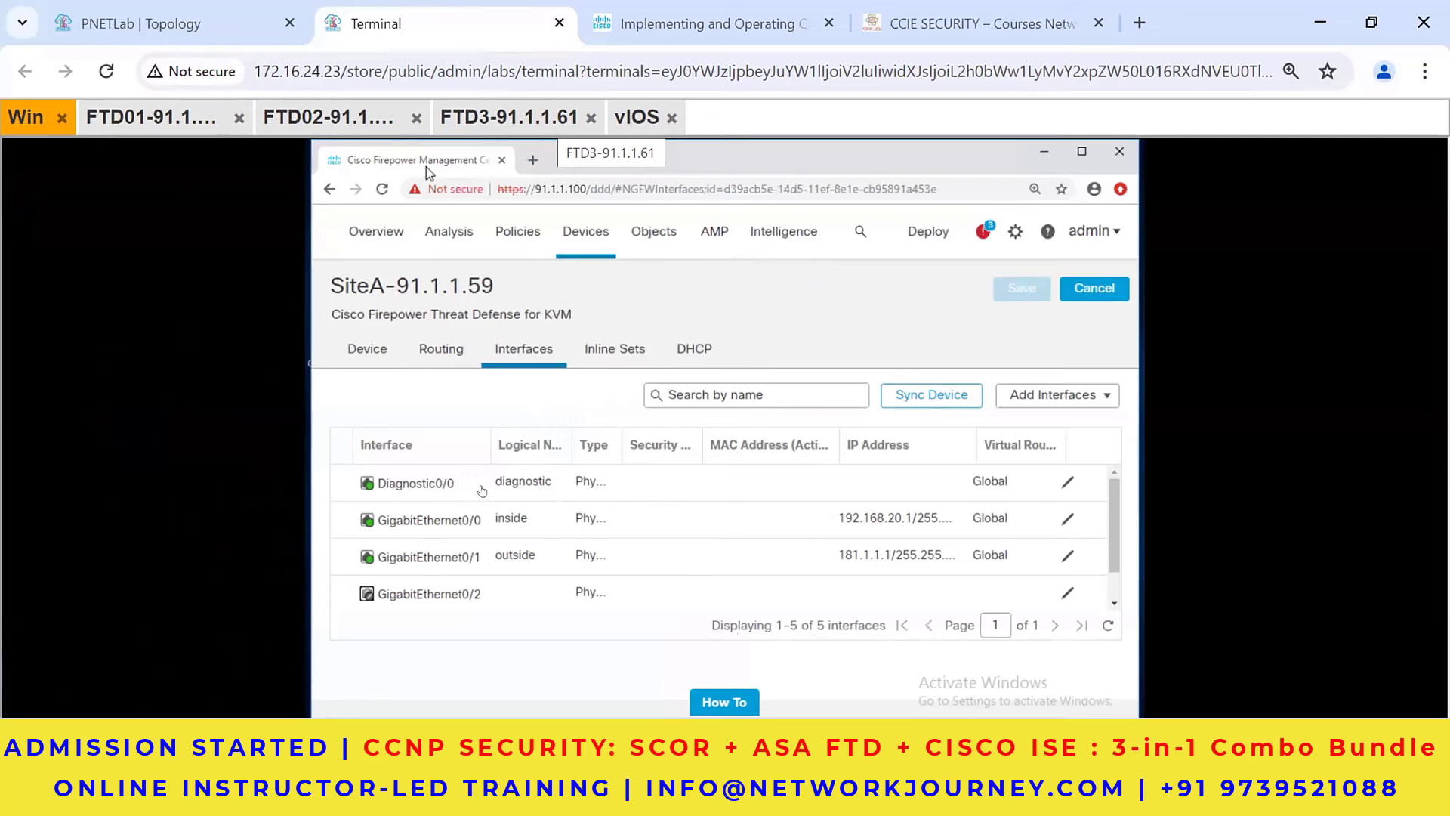
left_click(1114, 601)
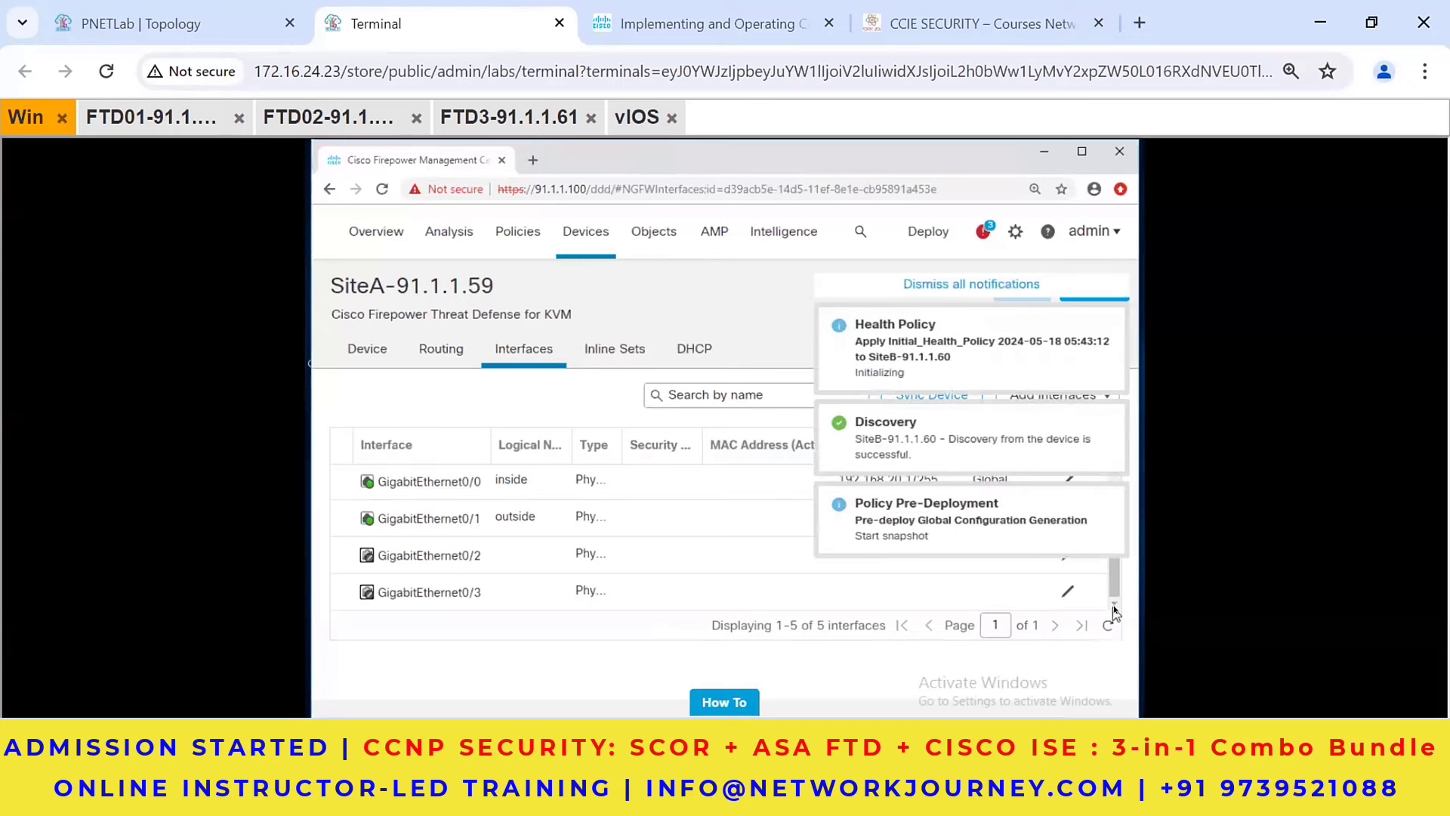
left_click(965, 294)
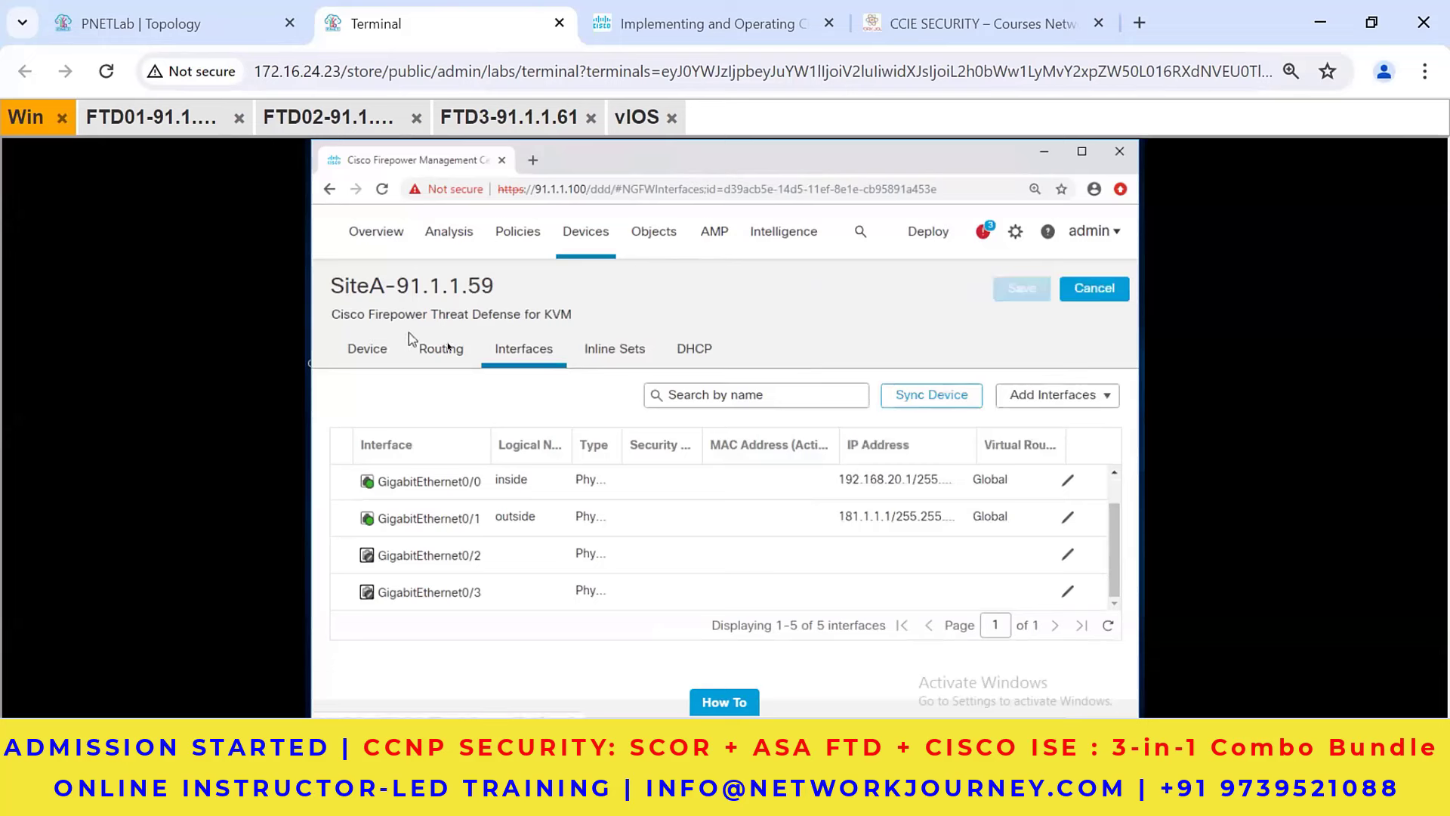
left_click(456, 357)
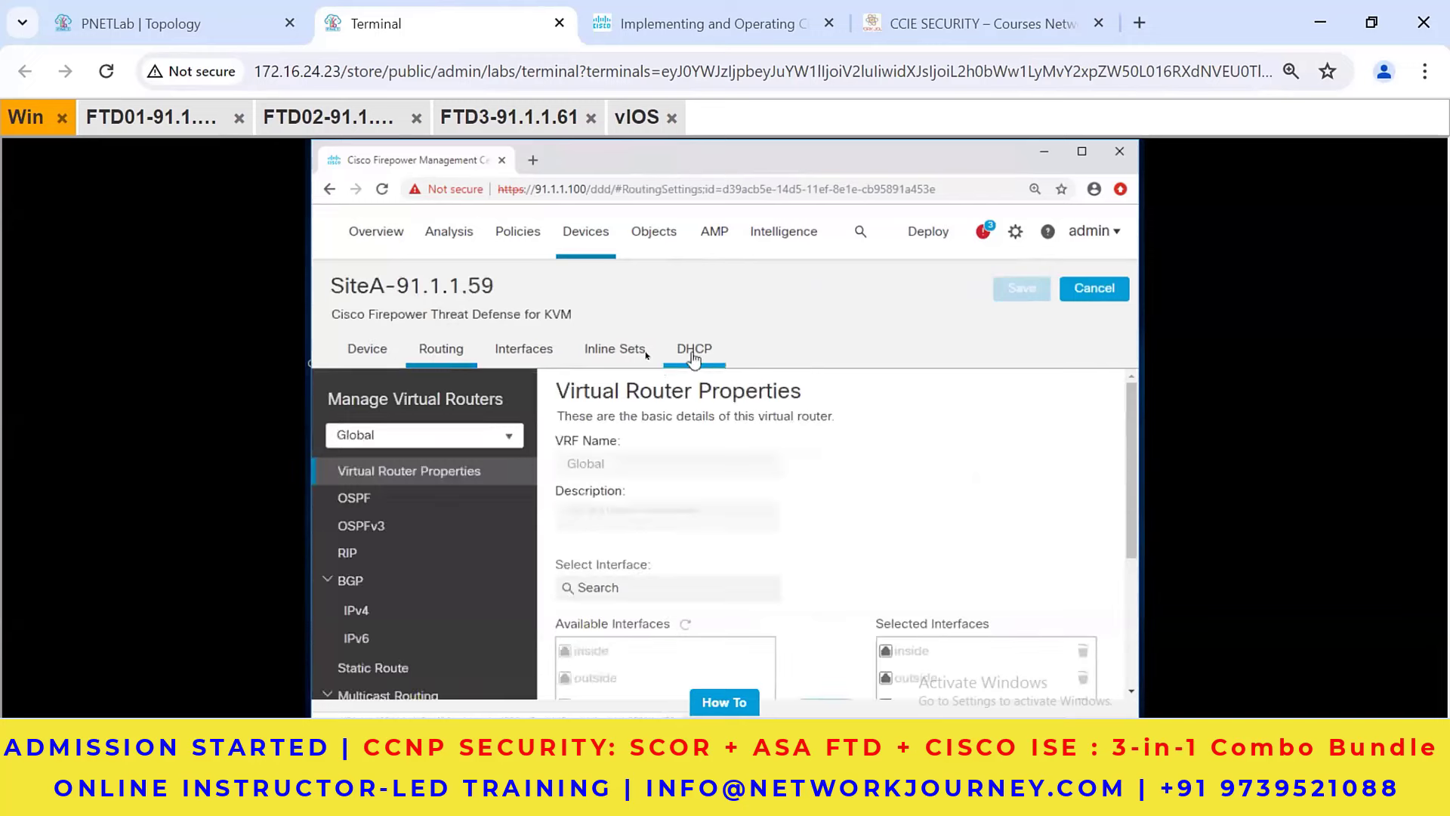
left_click(352, 351)
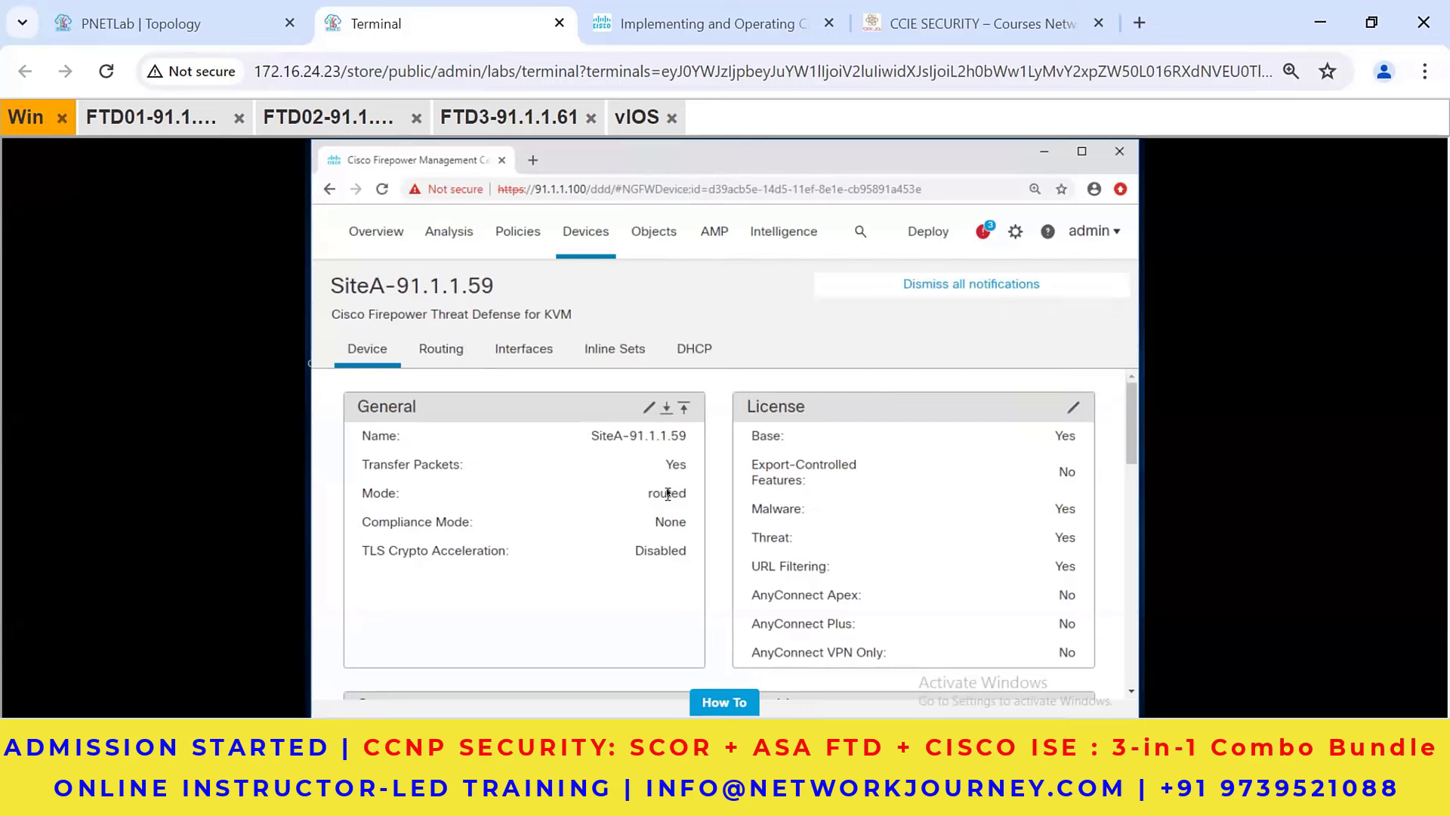
scroll(668, 494, "down", 3)
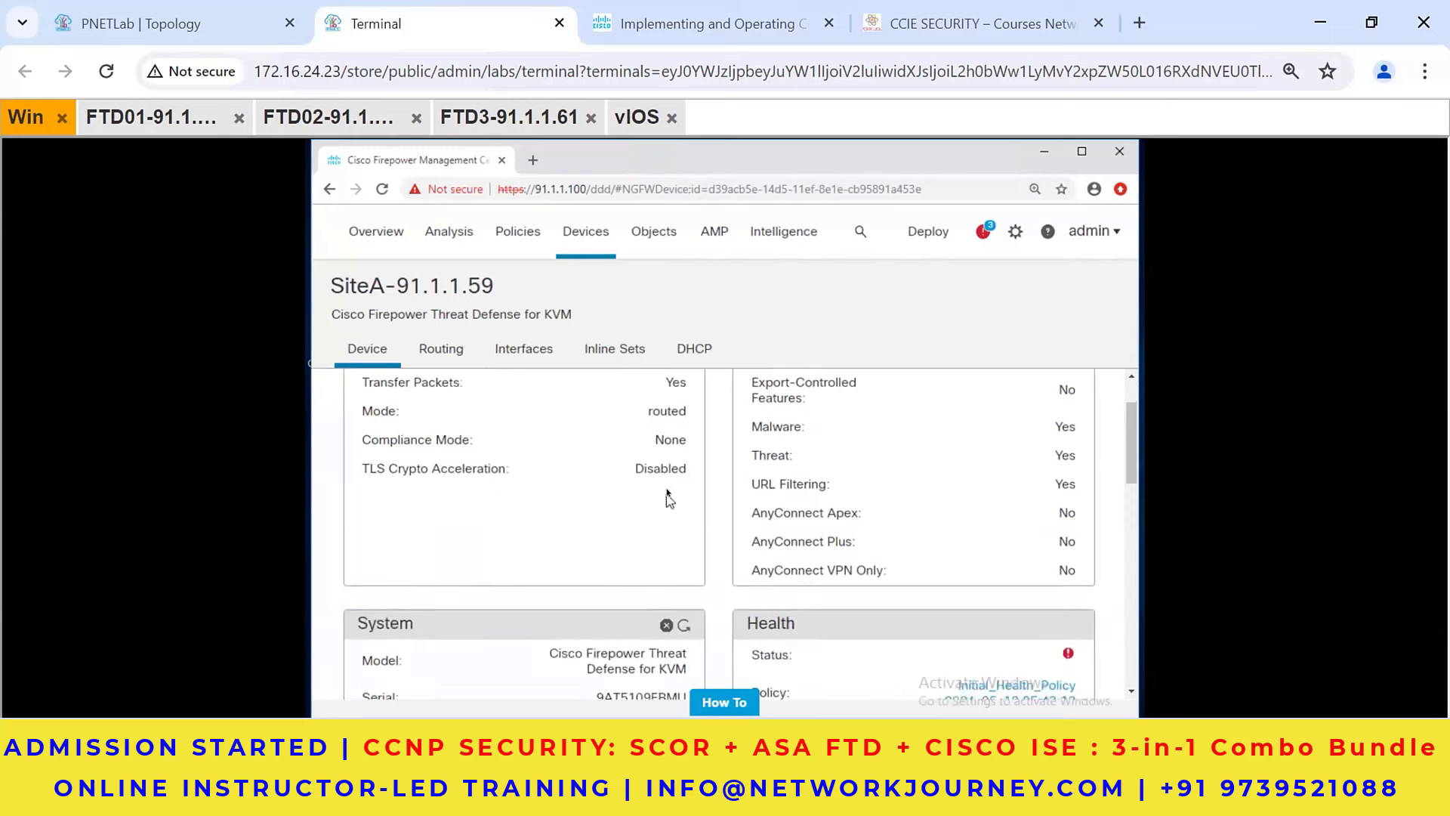
scroll(641, 479, "up", 1)
scroll(640, 479, "up", 2)
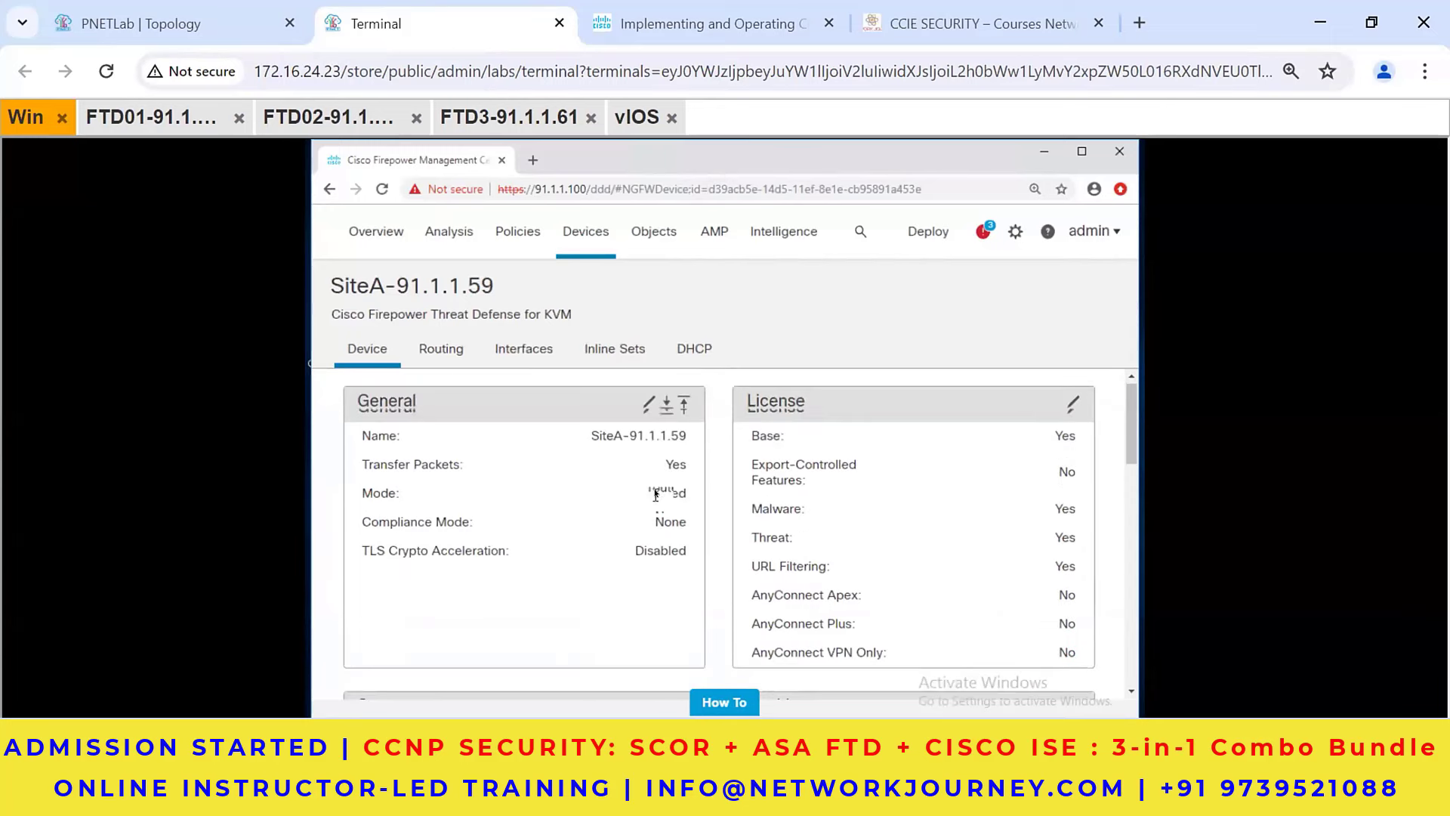
scroll(655, 495, "down", 2)
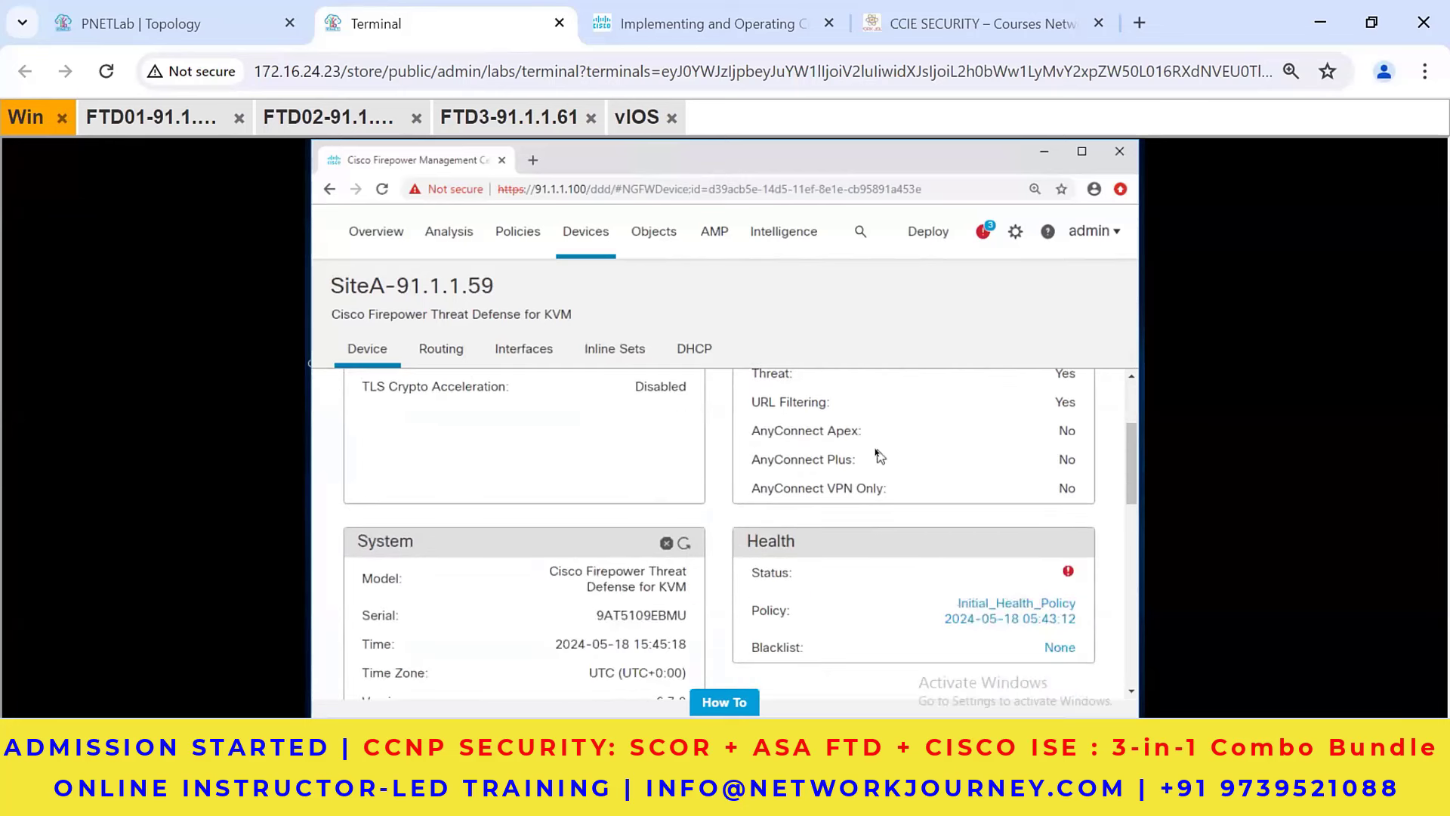
scroll(878, 456, "up", 2)
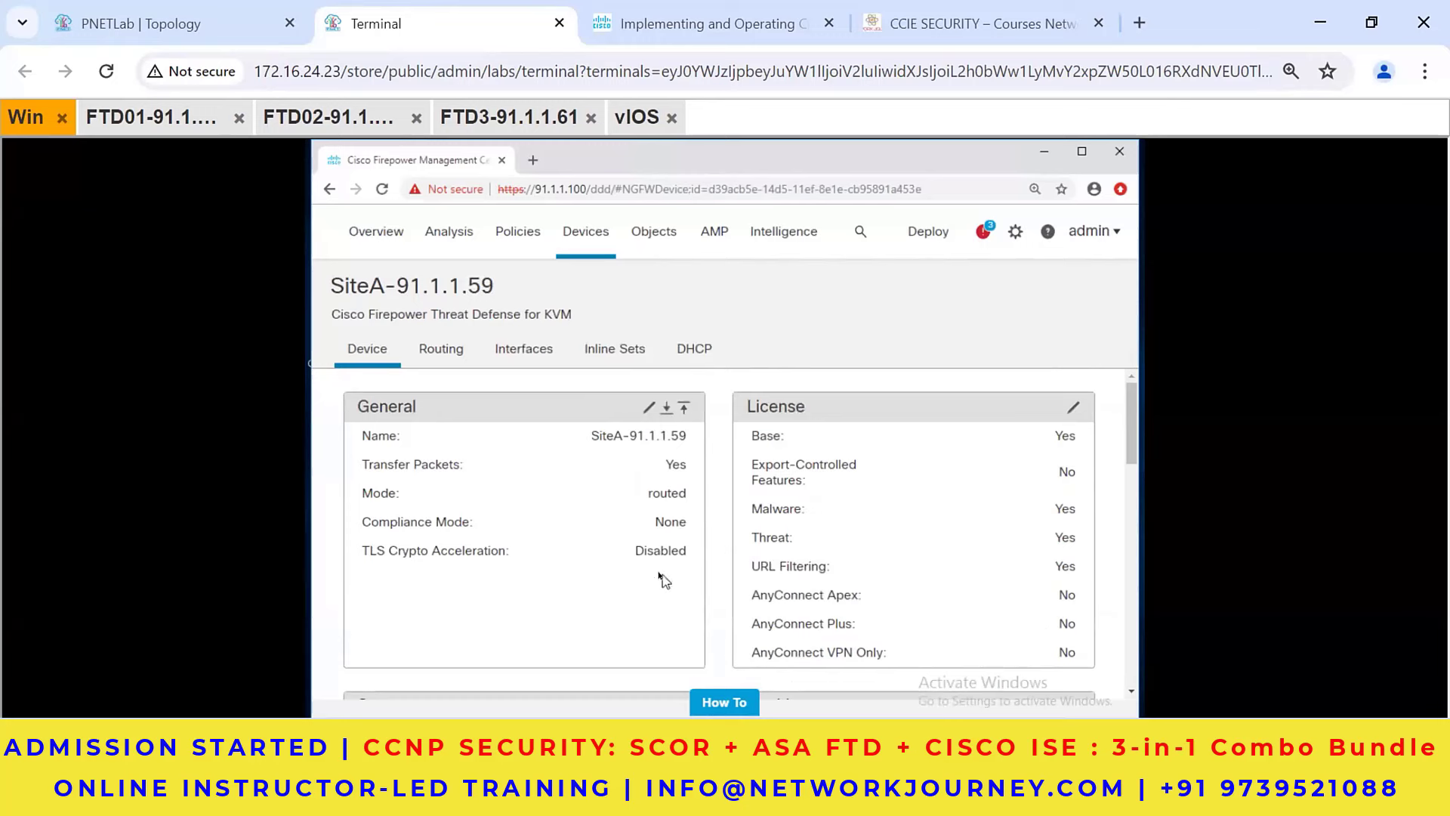
scroll(661, 579, "down", 5)
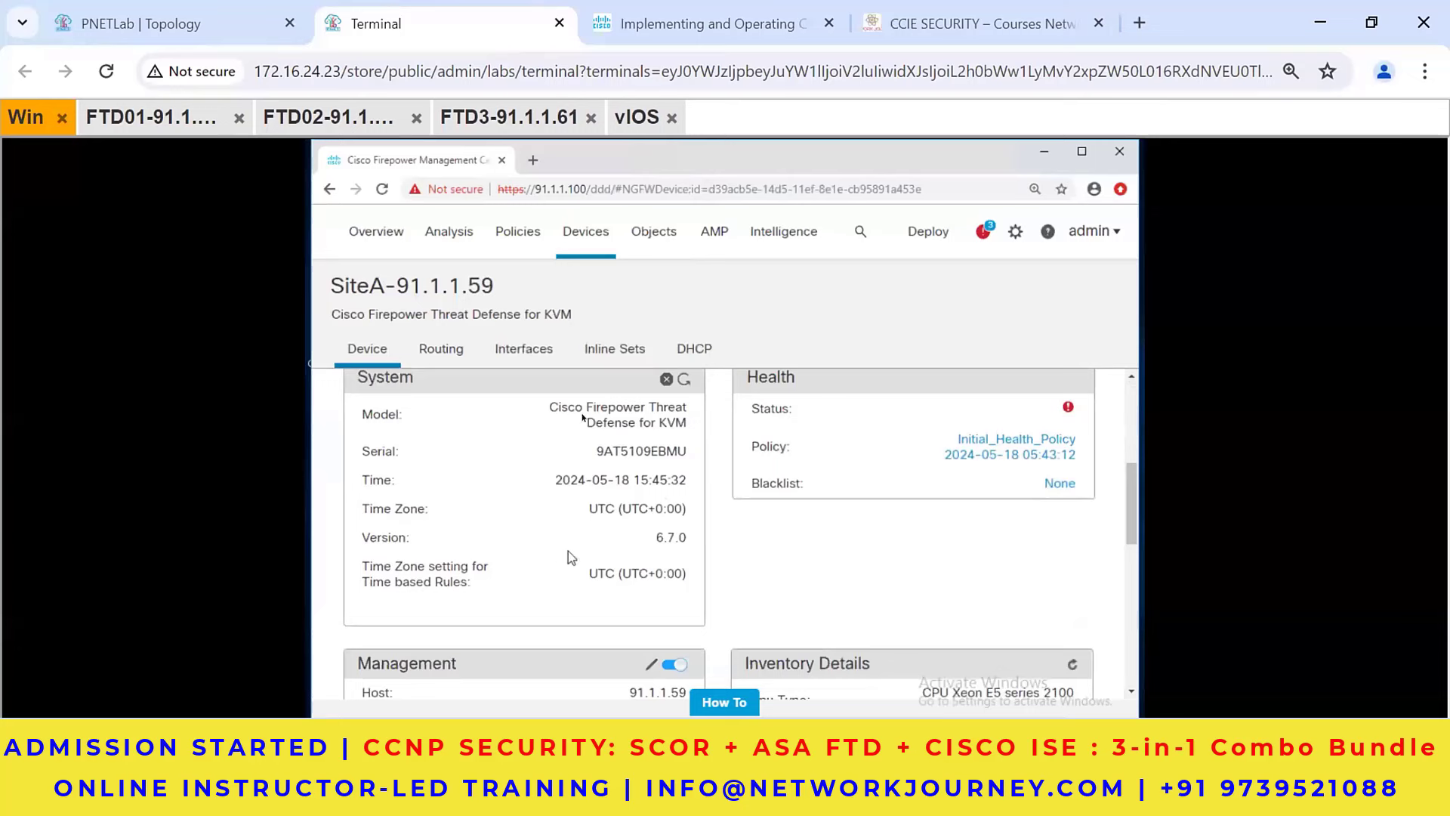
scroll(724, 572, "down", 2)
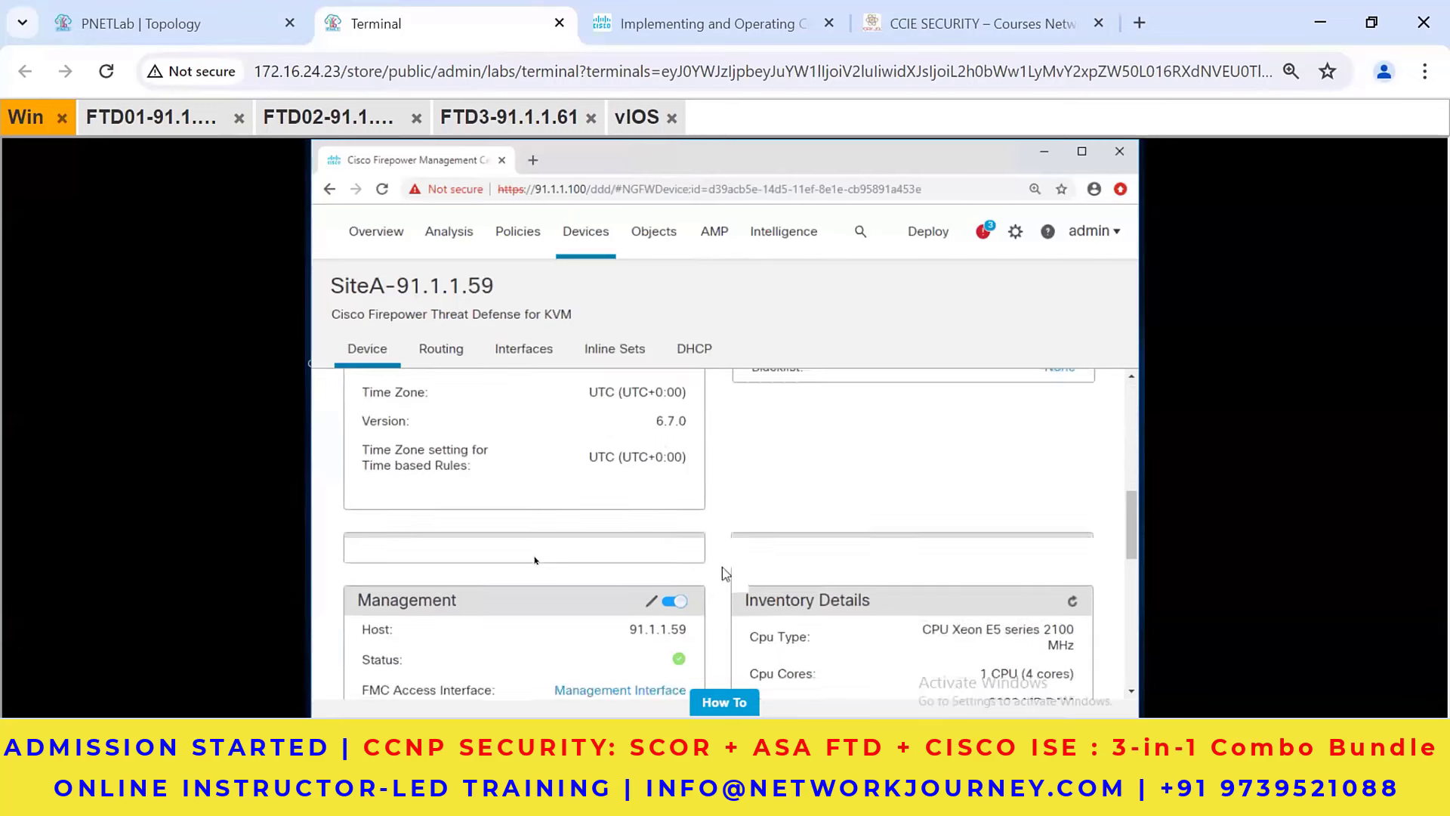
scroll(537, 562, "down", 3)
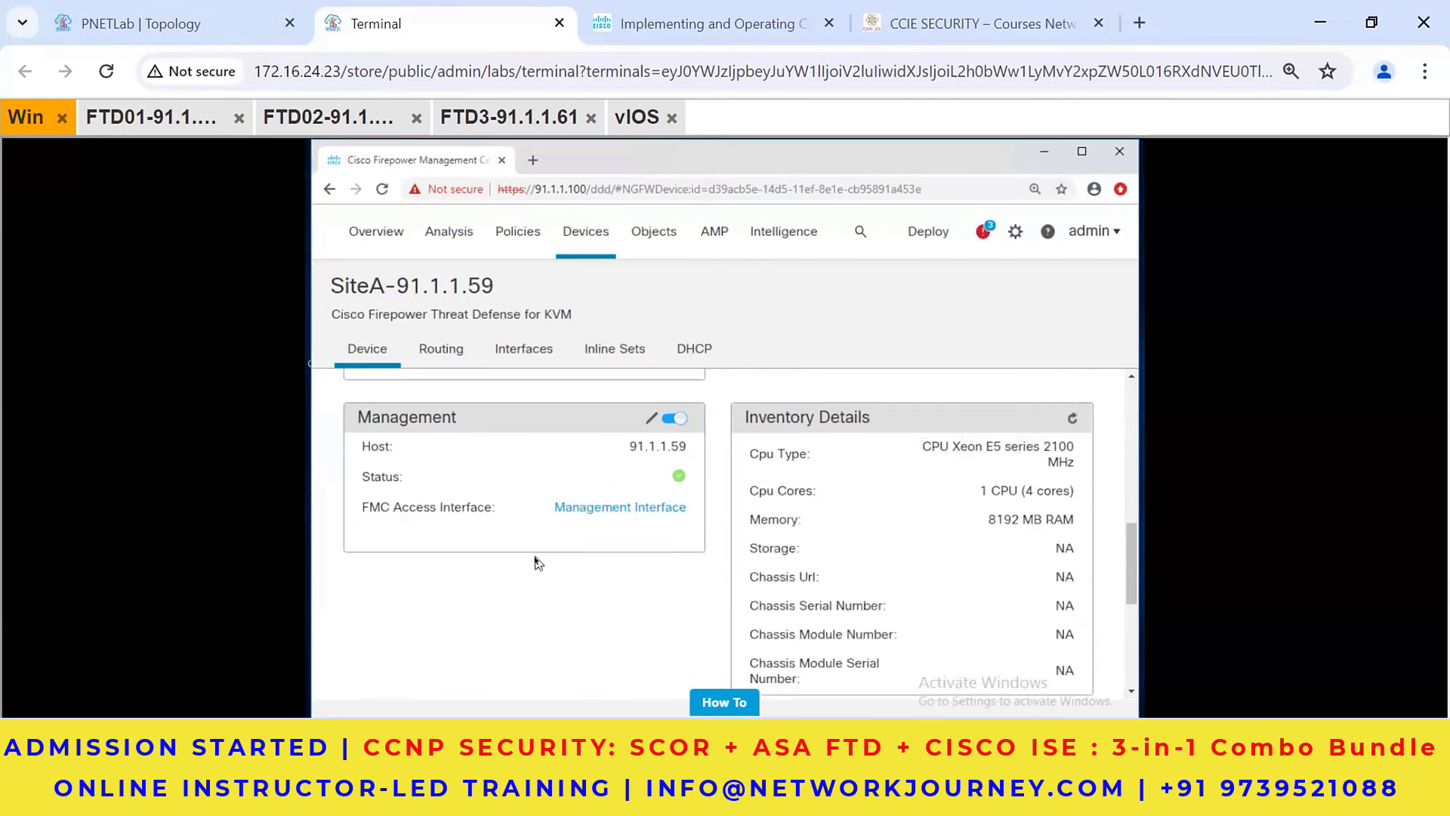
Step: Show SiteA's interfaces (inside 192.168.20.1, outside 181.1.1.1) and close the notifications and low-battery warning
left_click(493, 353)
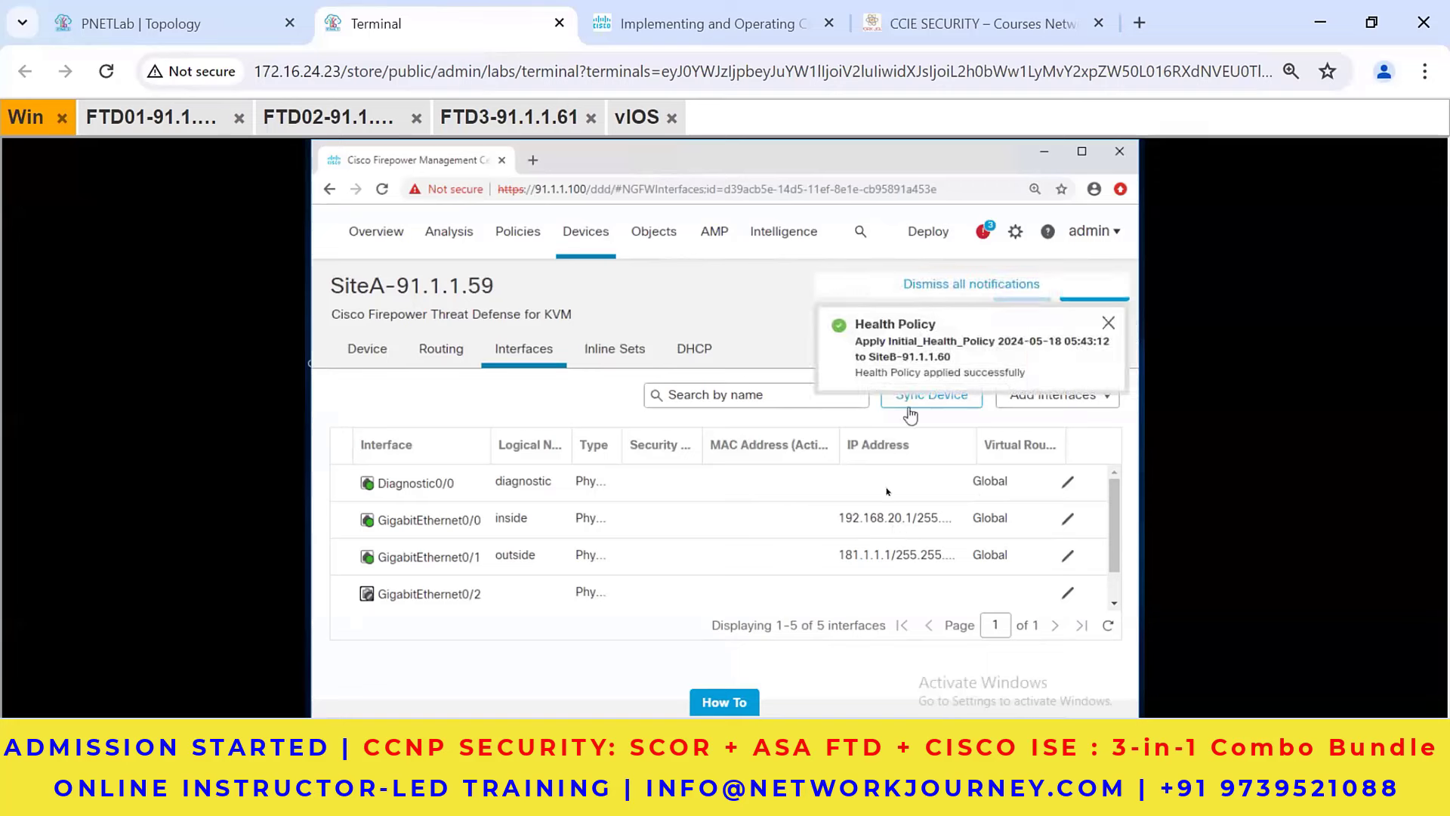
left_click(936, 289)
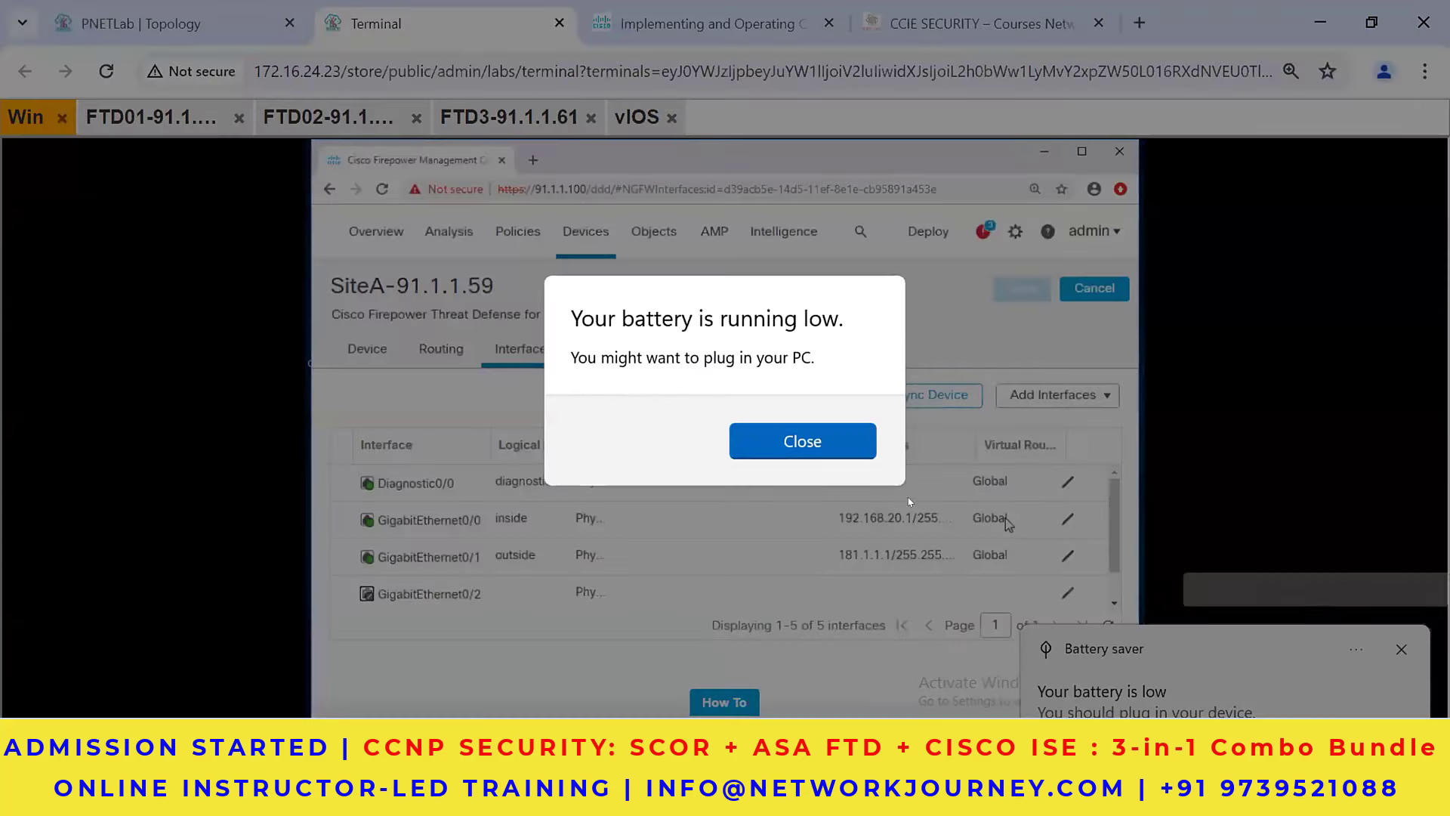
left_click(800, 443)
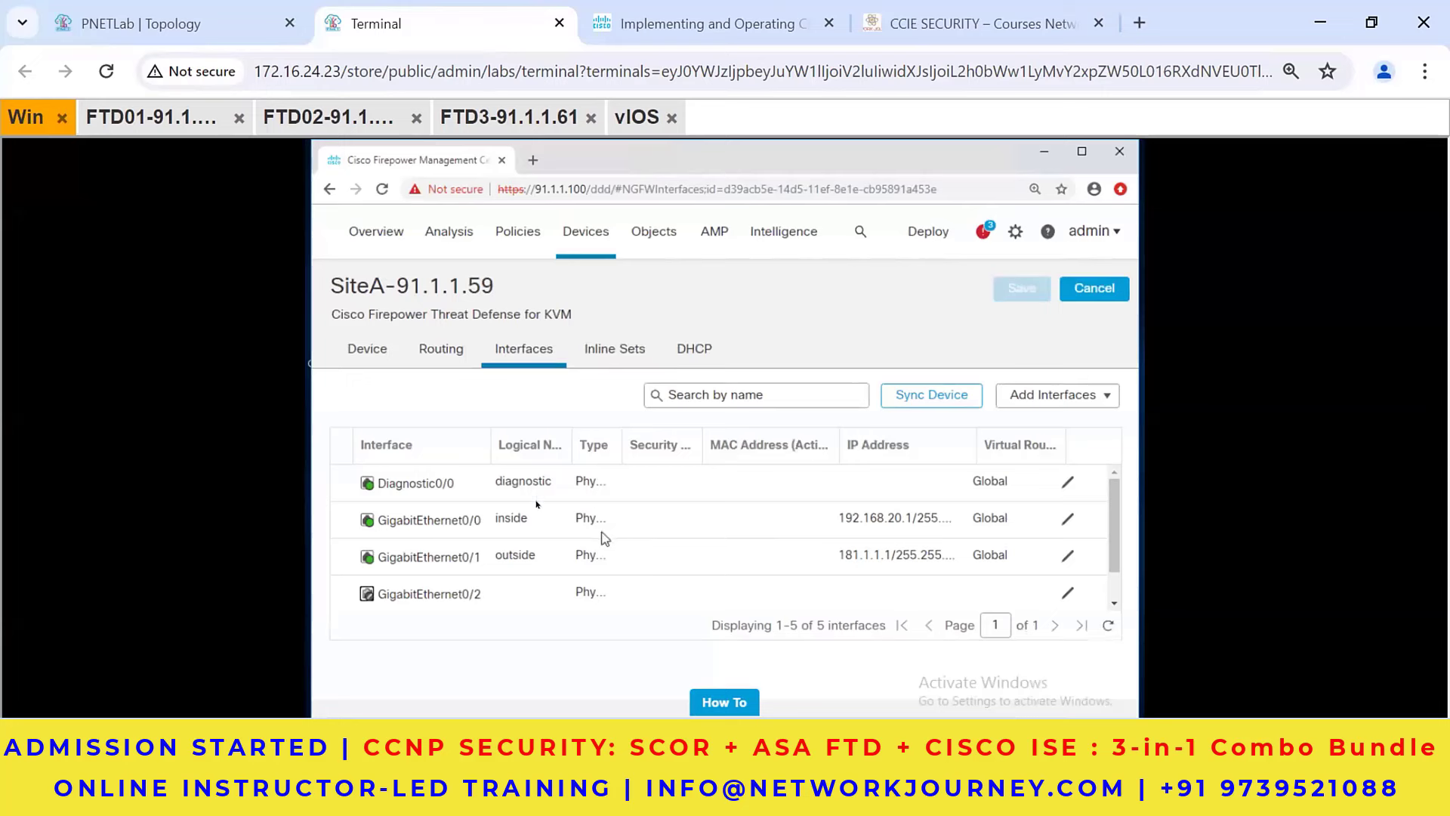
Step: Open SiteA-91.1.1.59's DHCP settings and bring the empty Server table into view
left_click(695, 349)
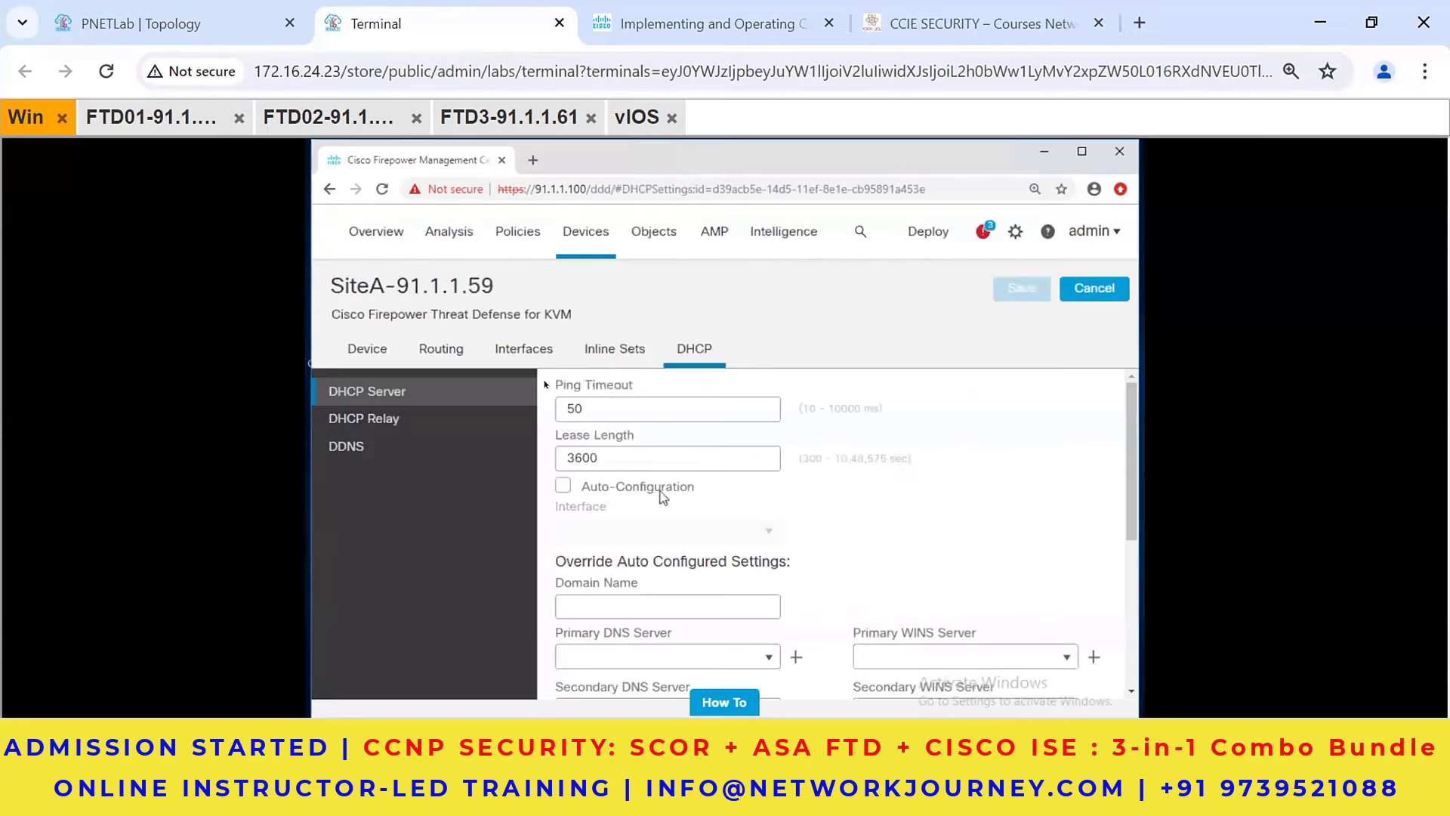
scroll(661, 520, "down", 5)
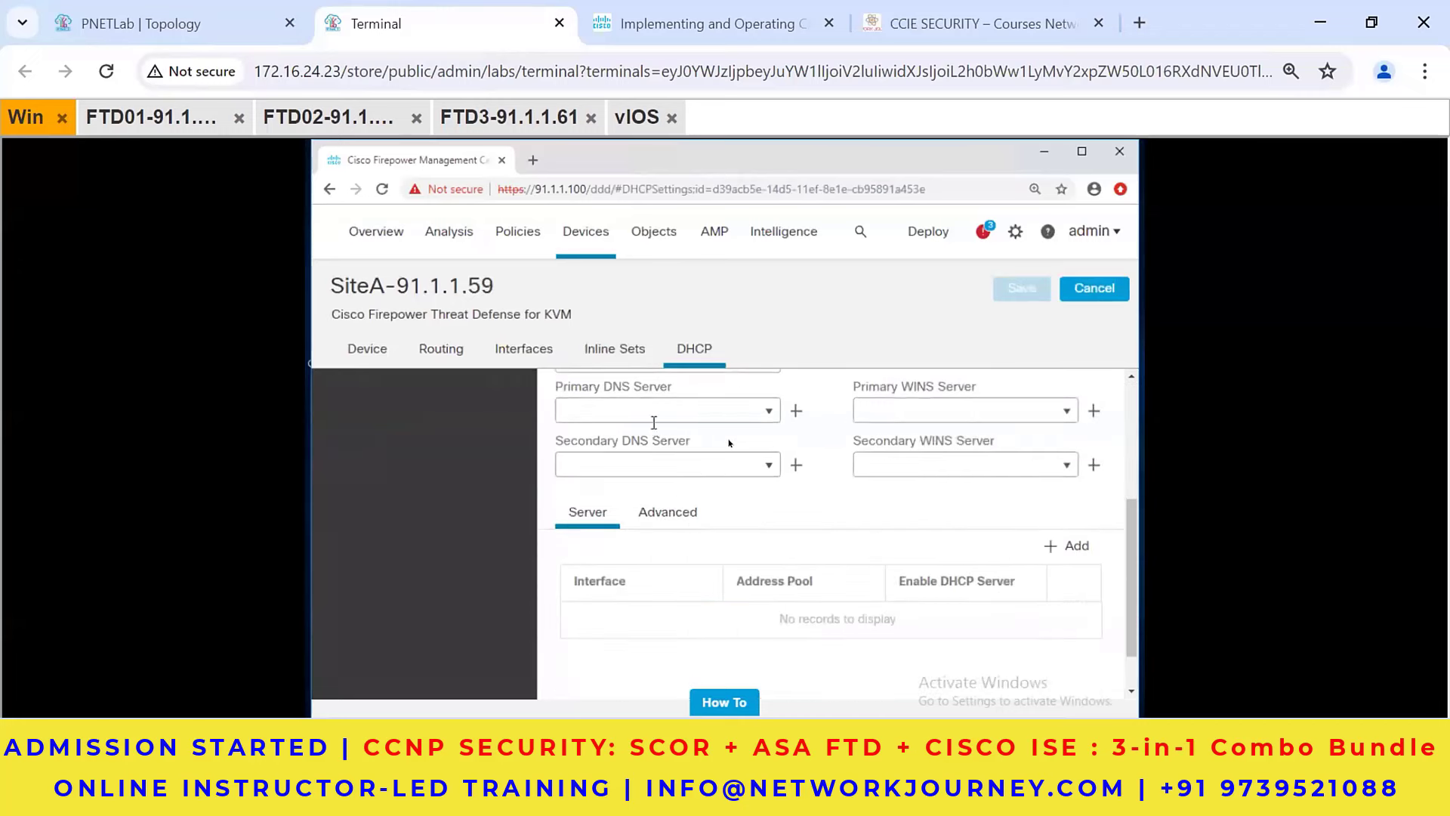
Step: Add an enabled DHCP server pool 192.168.20.10-192.168.20.20 on the inside interface
left_click(1057, 552)
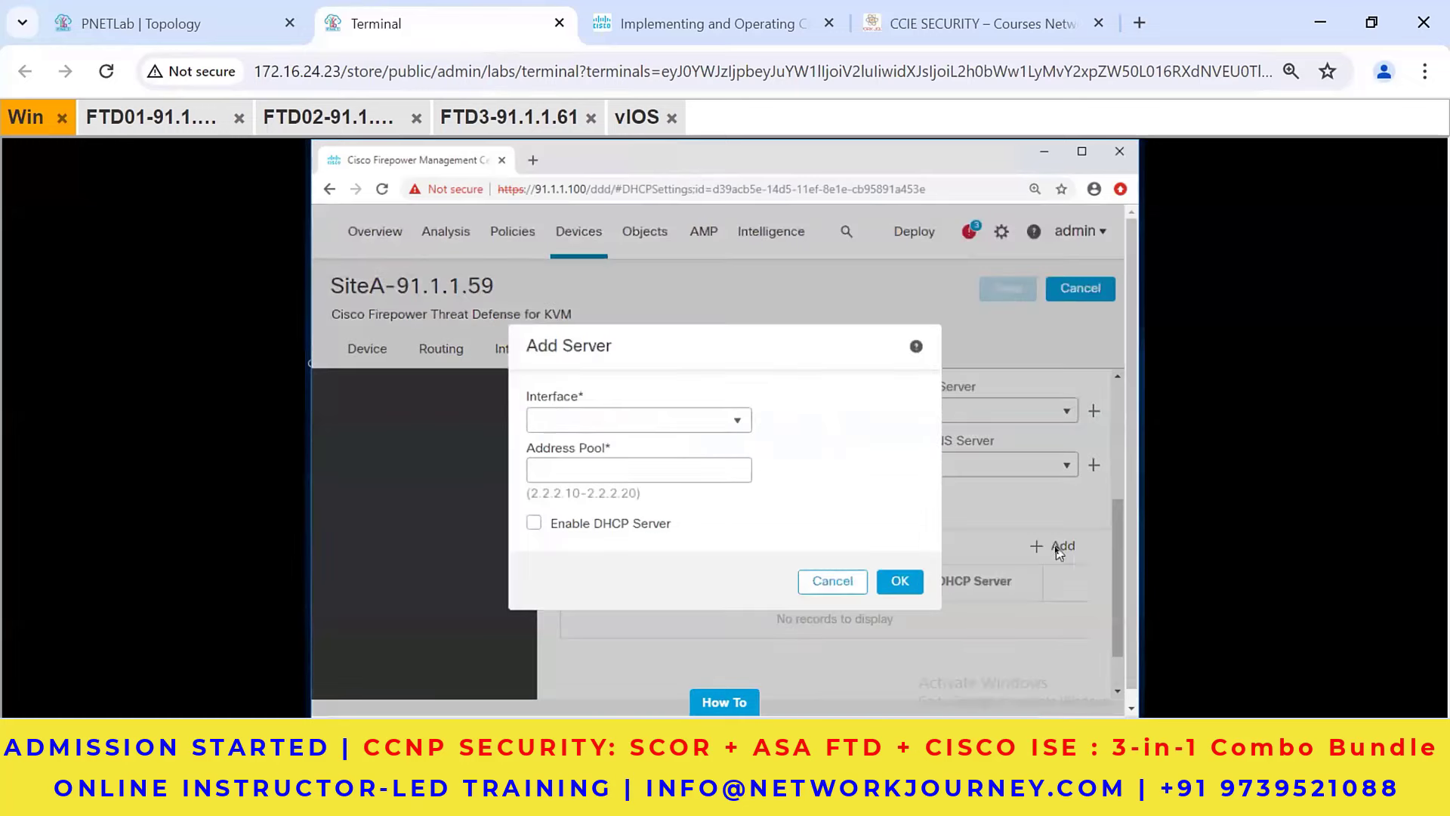
left_click(707, 419)
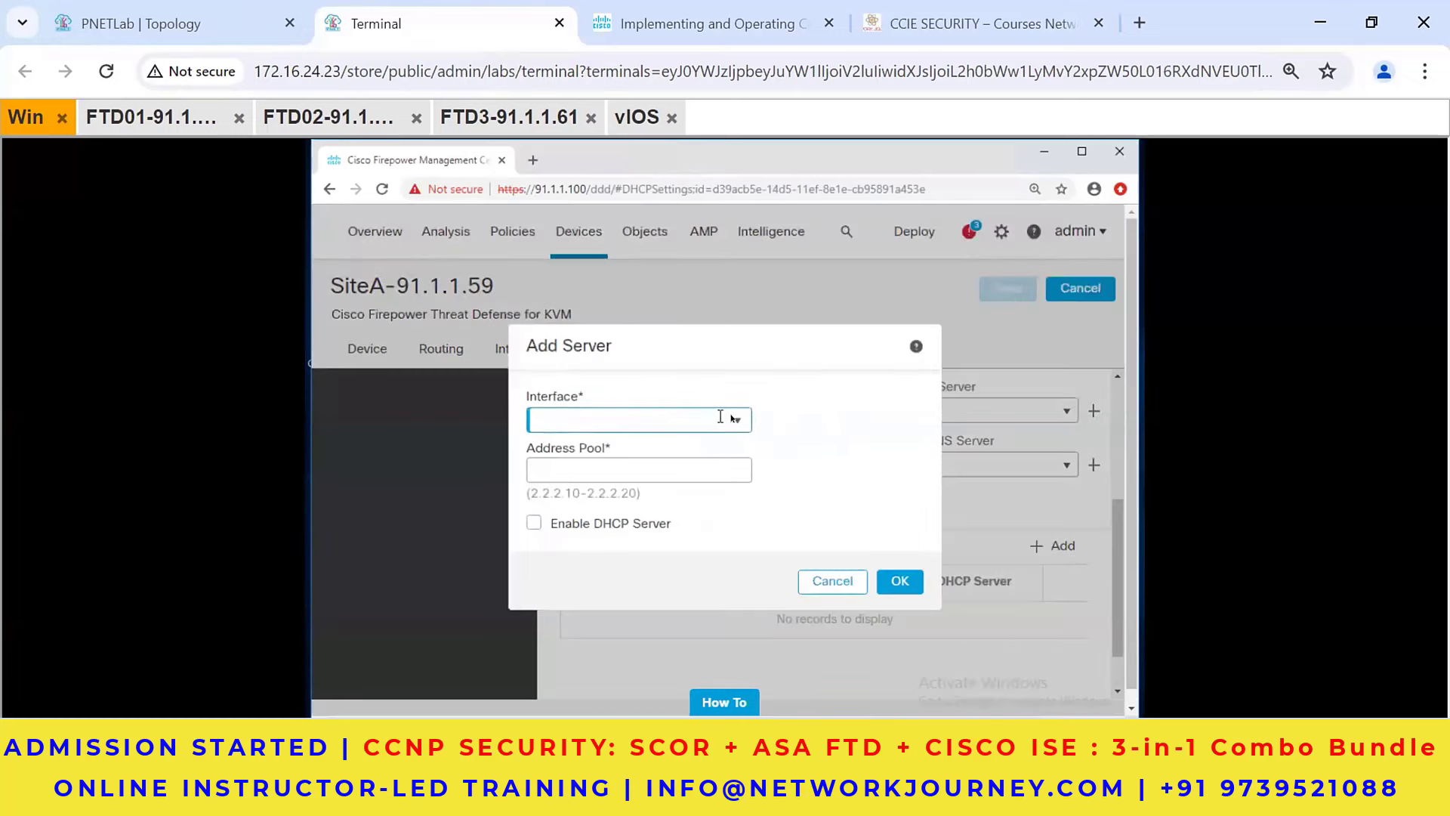
left_click(738, 421)
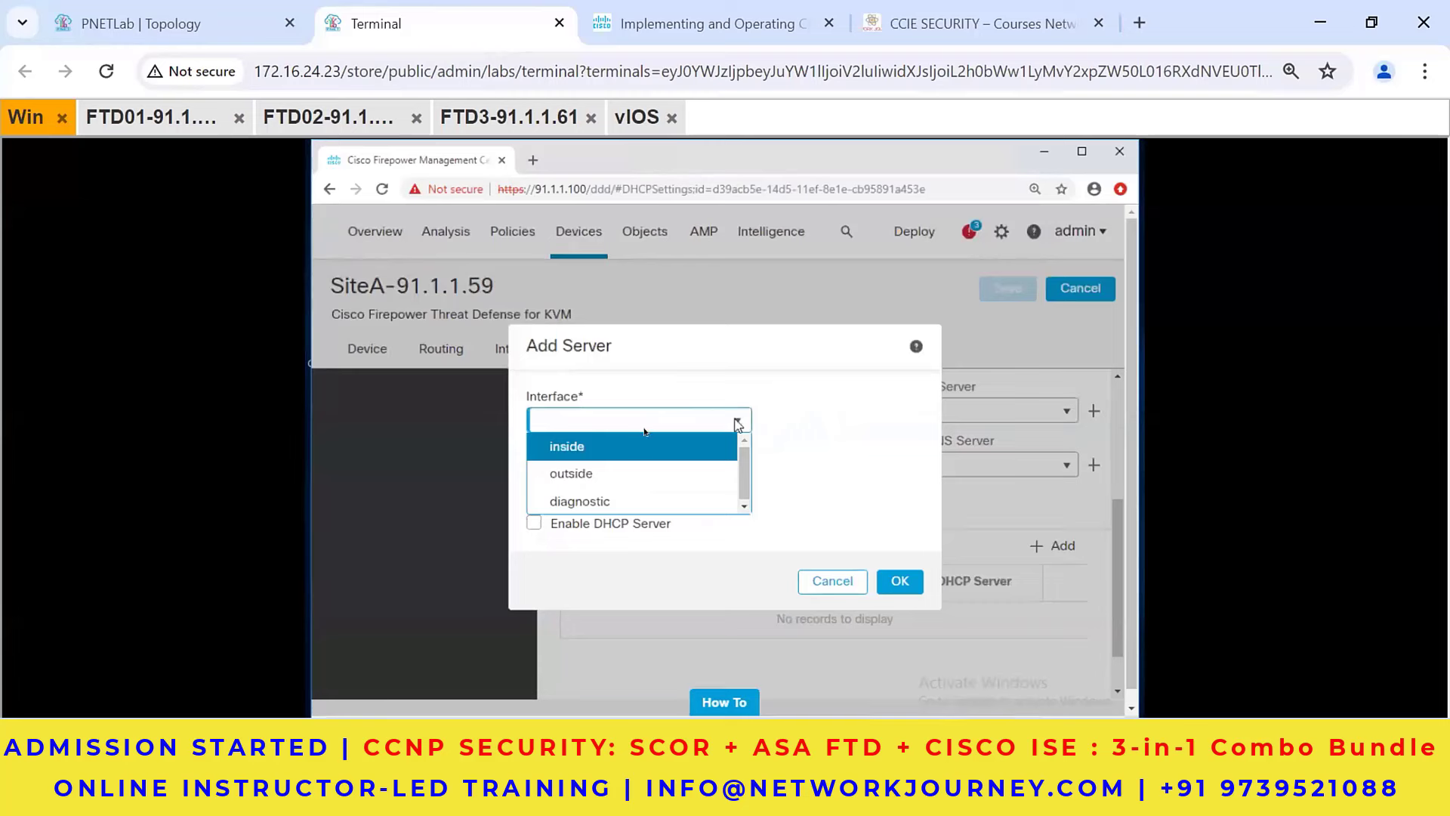
left_click(632, 447)
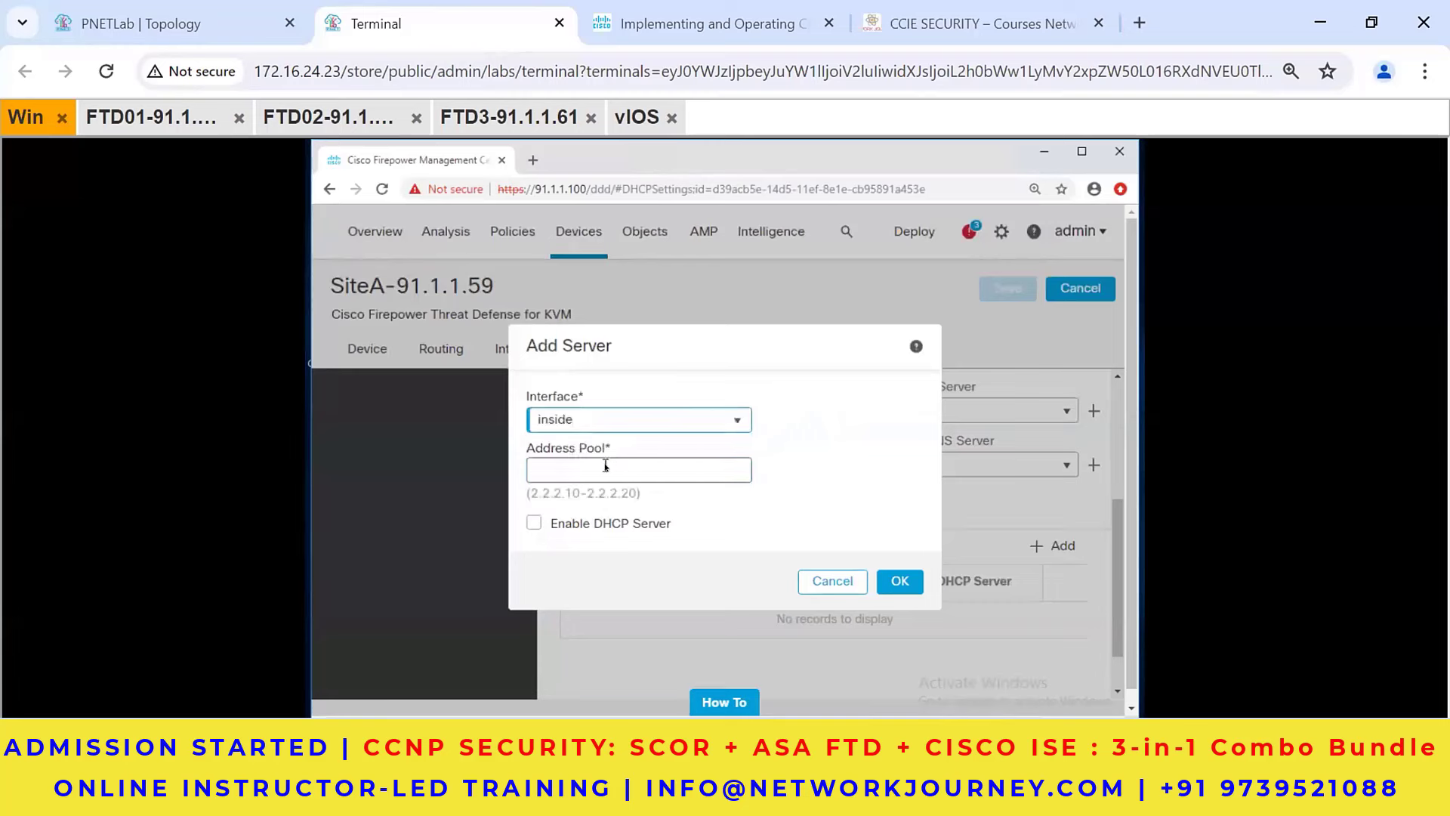
left_click(605, 469)
type("192.168")
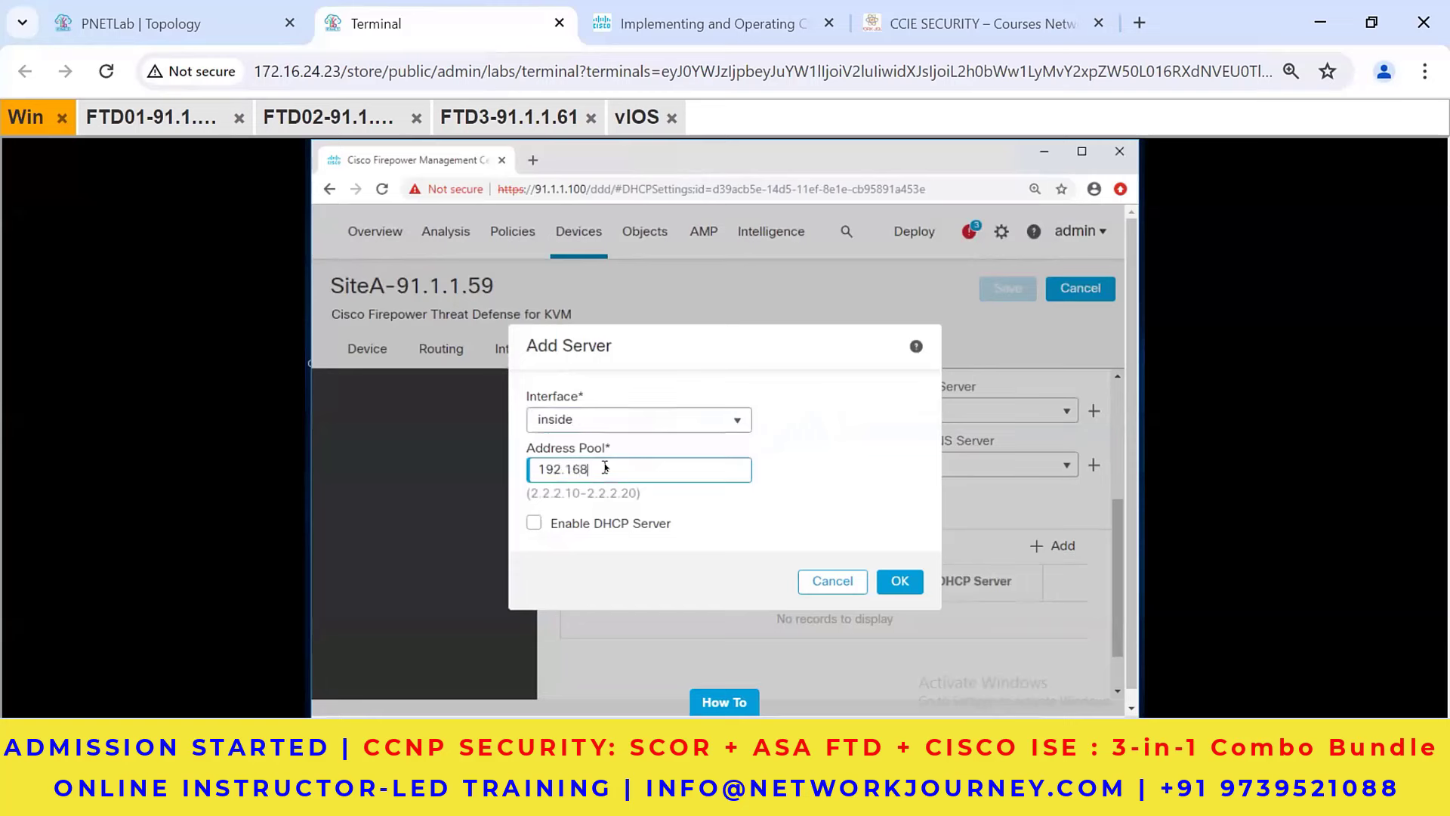
type(".20.10-19")
type("2.168.20.20")
left_click(534, 525)
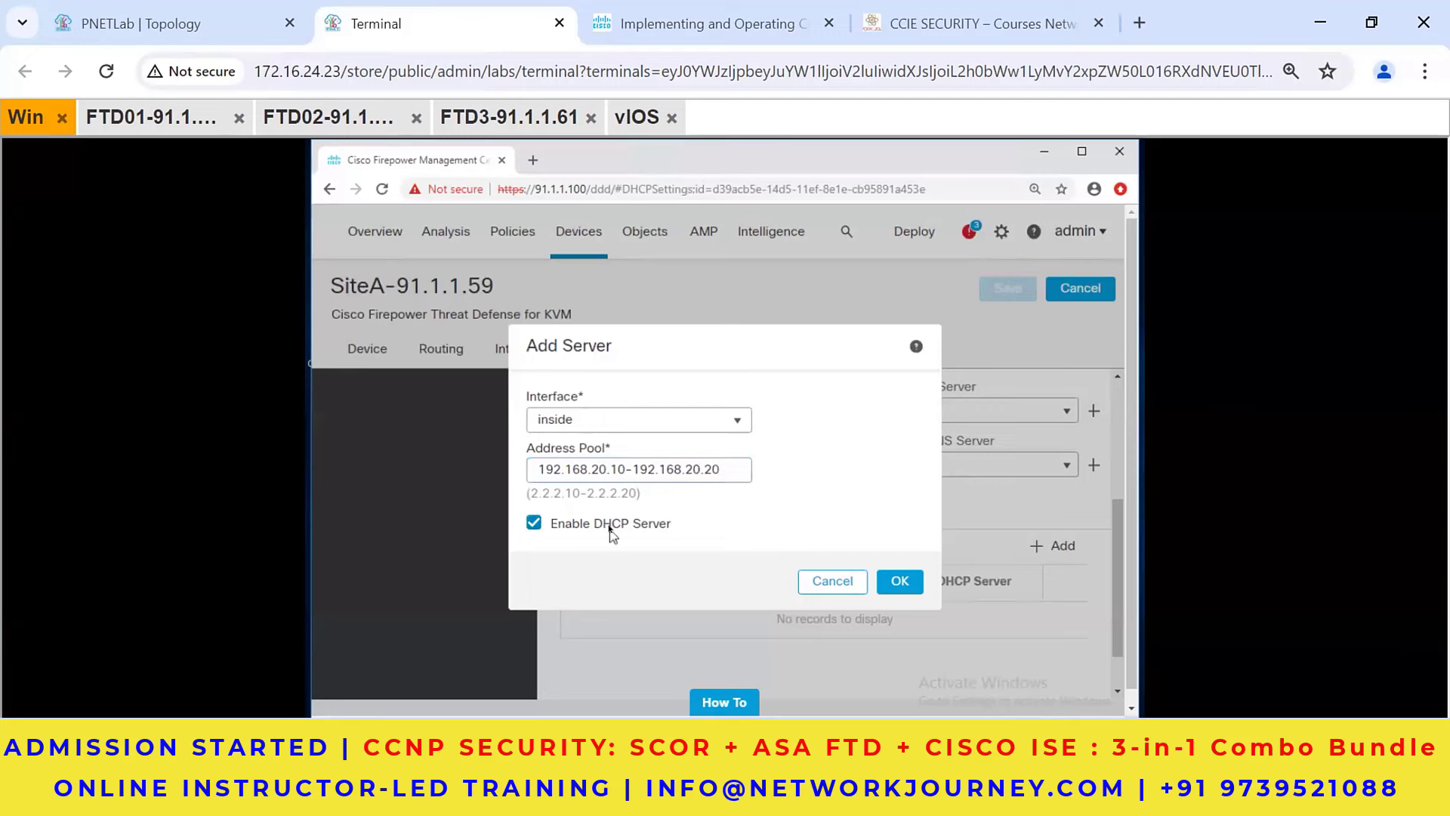
left_click(905, 590)
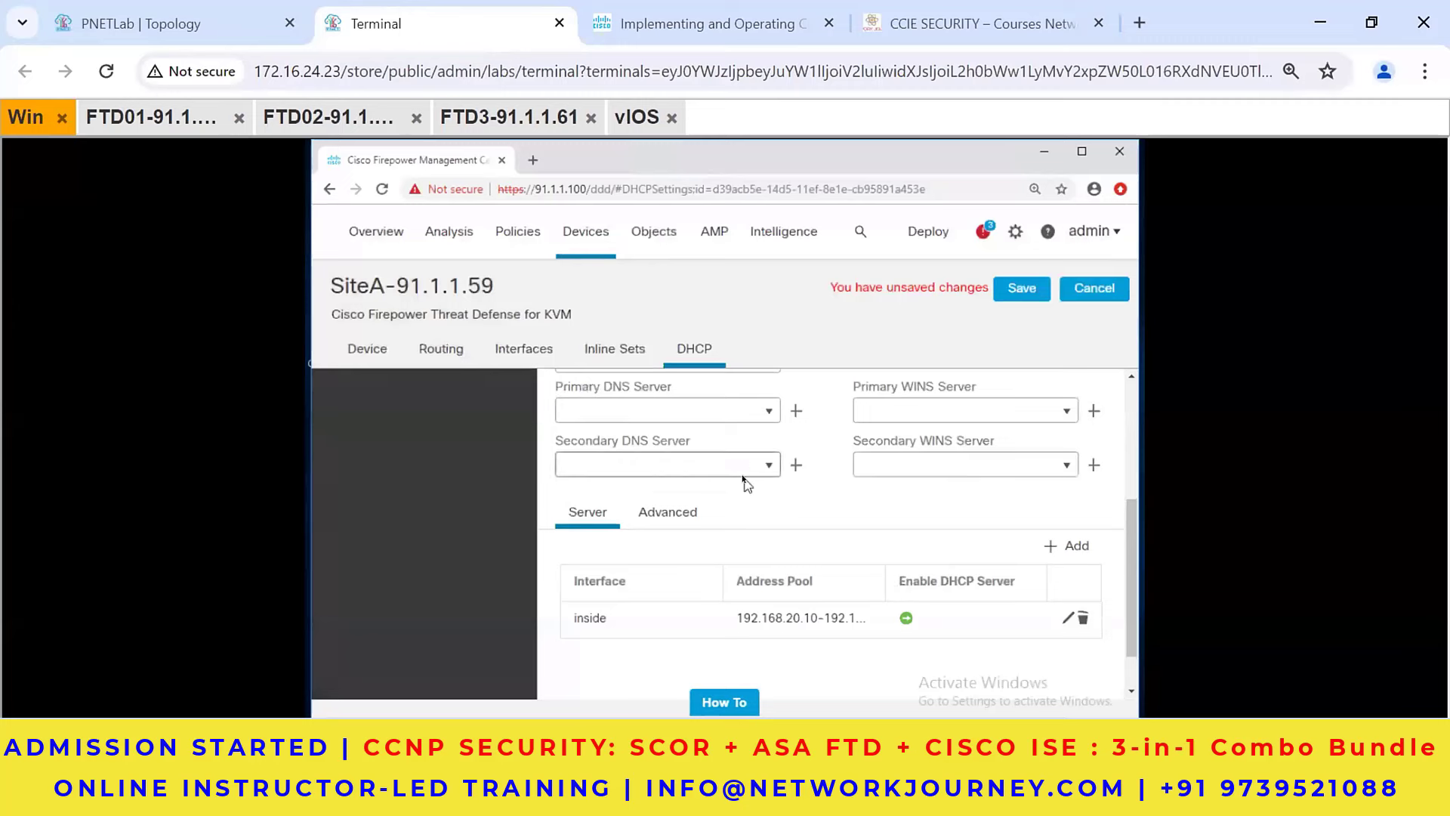
Step: Check the inside pool and Advanced DHCP options, then save SiteA's DHCP settings
scroll(746, 483, "up", 2)
scroll(424, 442, "up", 1)
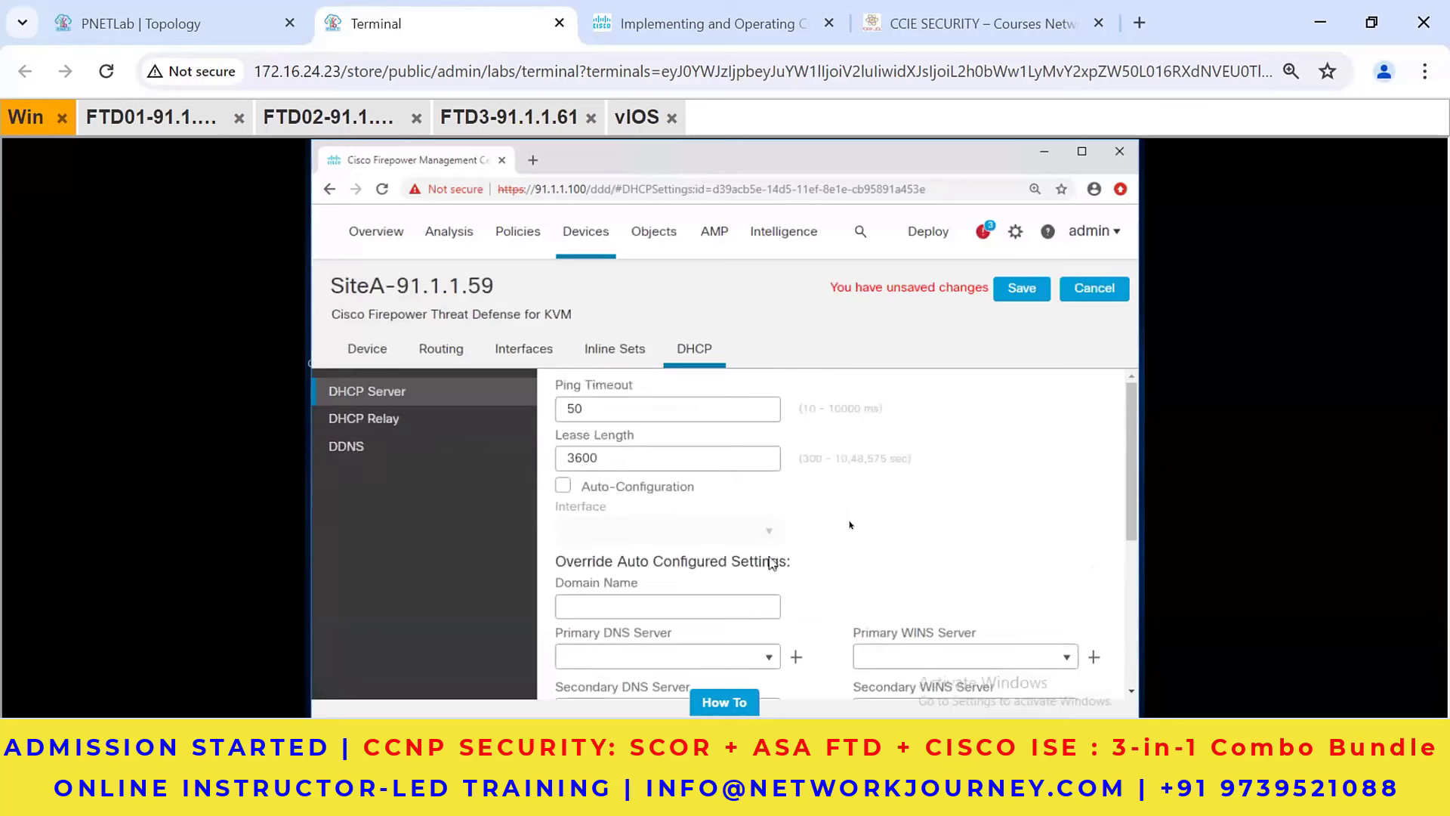
scroll(875, 527, "down", 4)
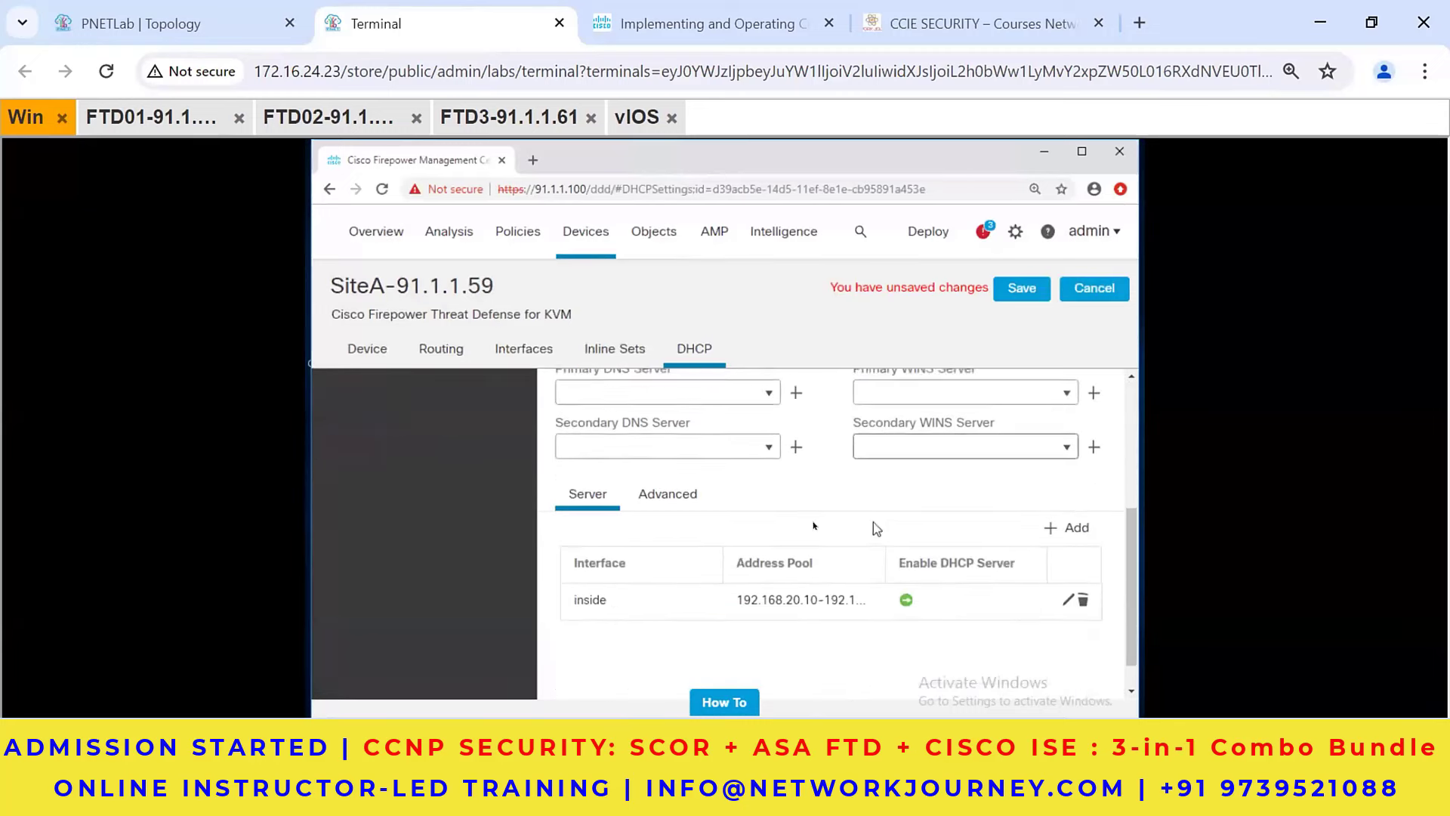
left_click(650, 454)
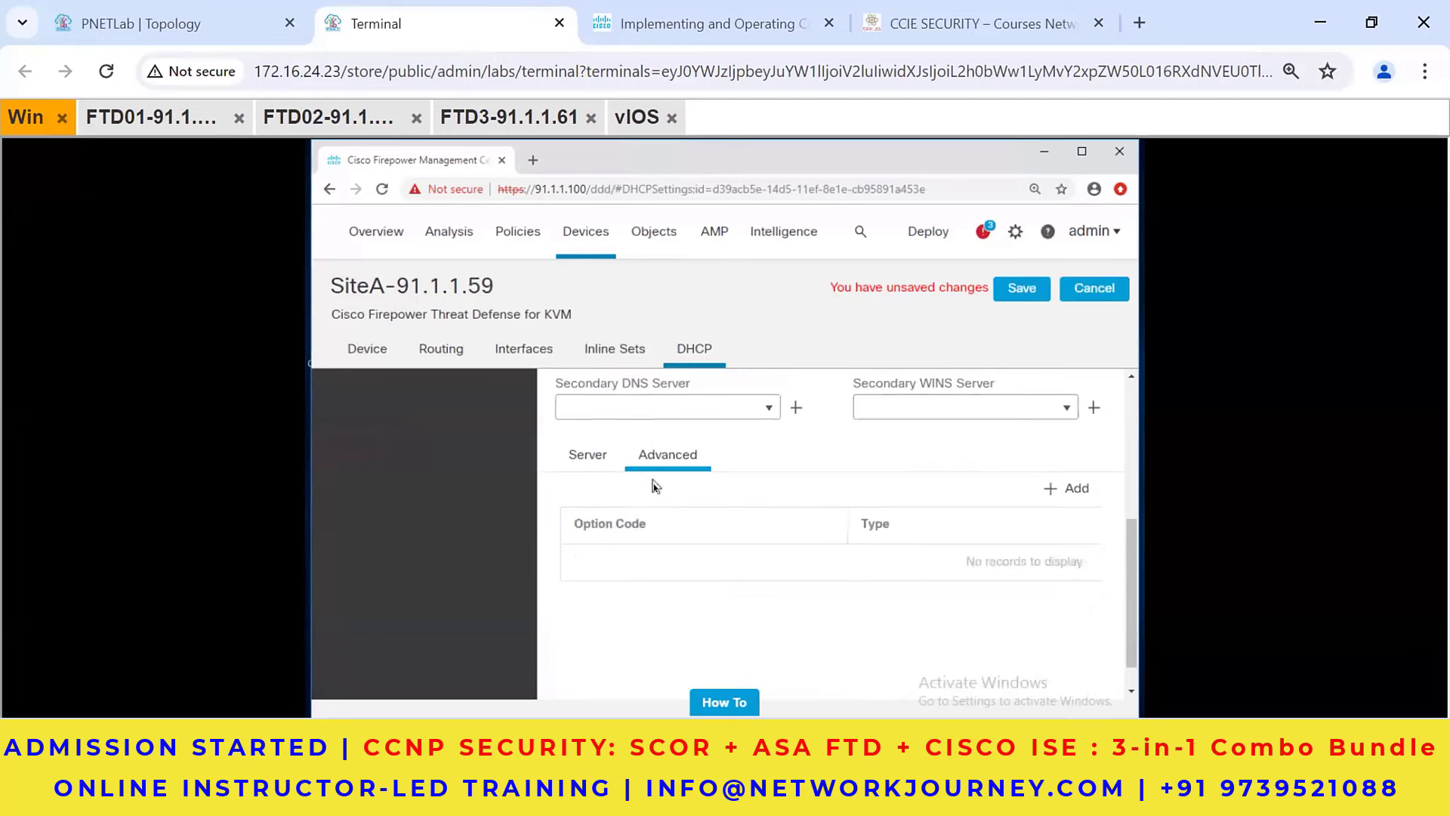
left_click(1016, 286)
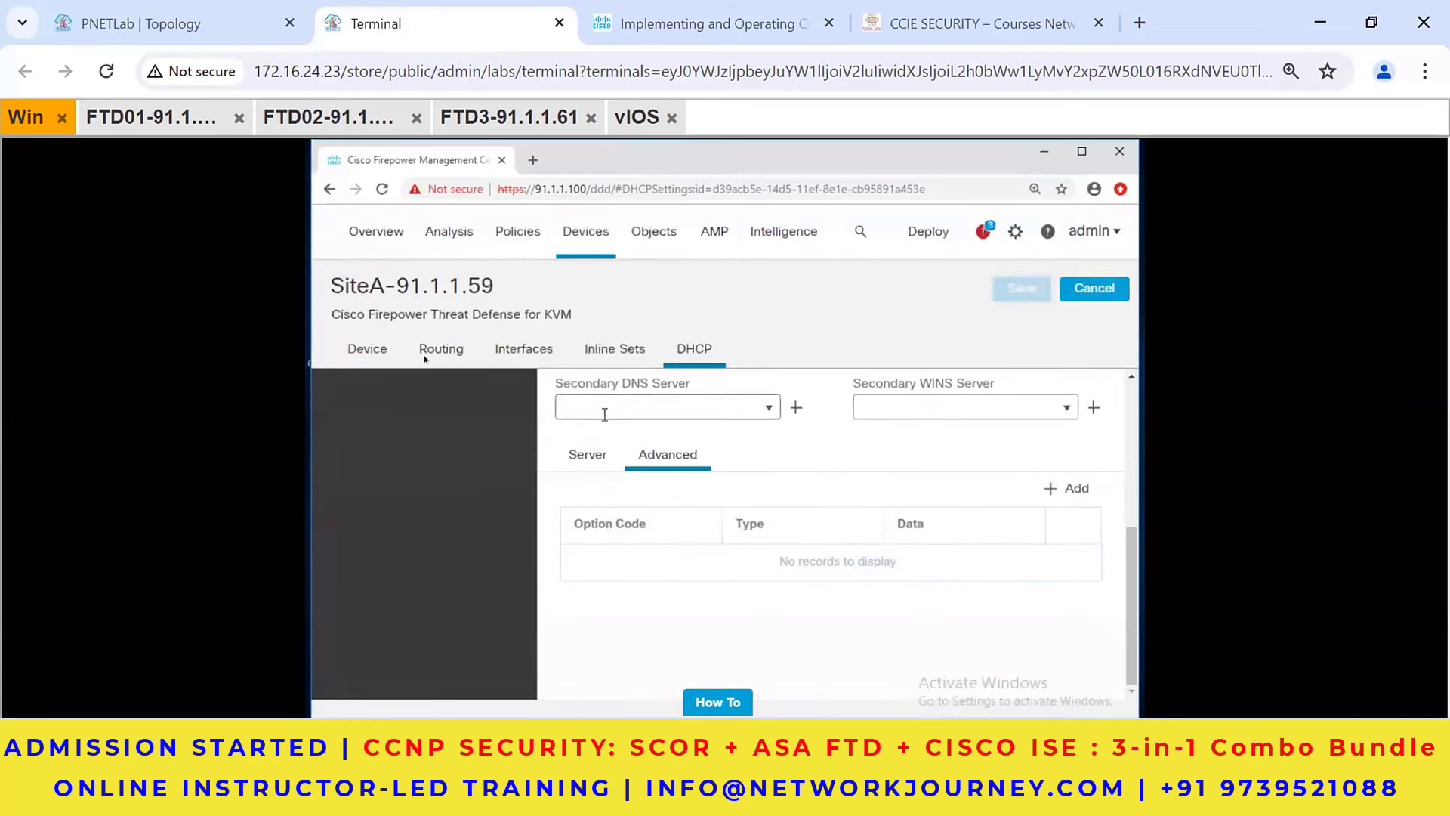
Step: Go to SiteA-91.1.1.59's Static Route list under Routing
left_click(424, 355)
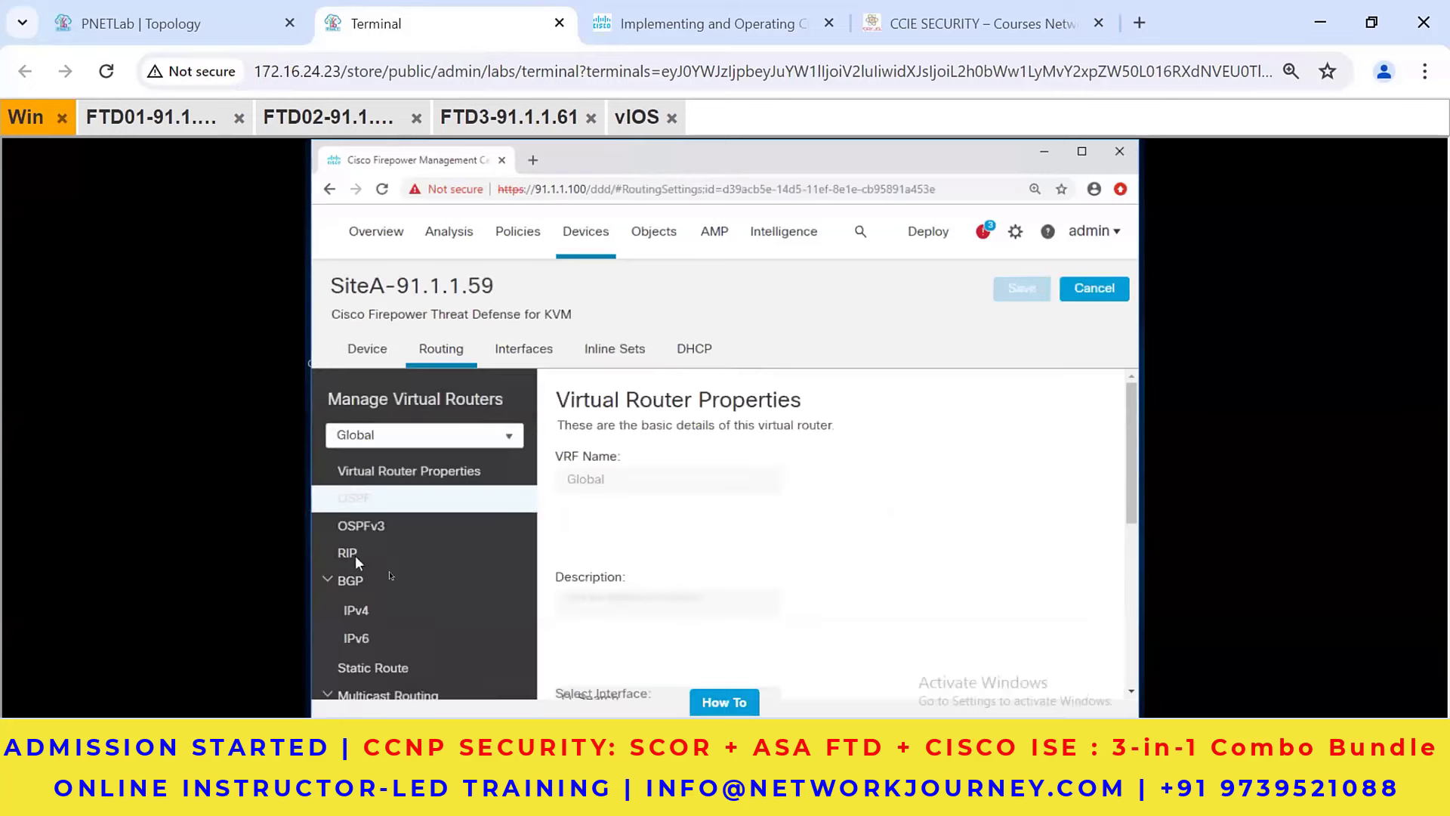
scroll(355, 555, "down", 2)
left_click(392, 591)
scroll(392, 593, "down", 1)
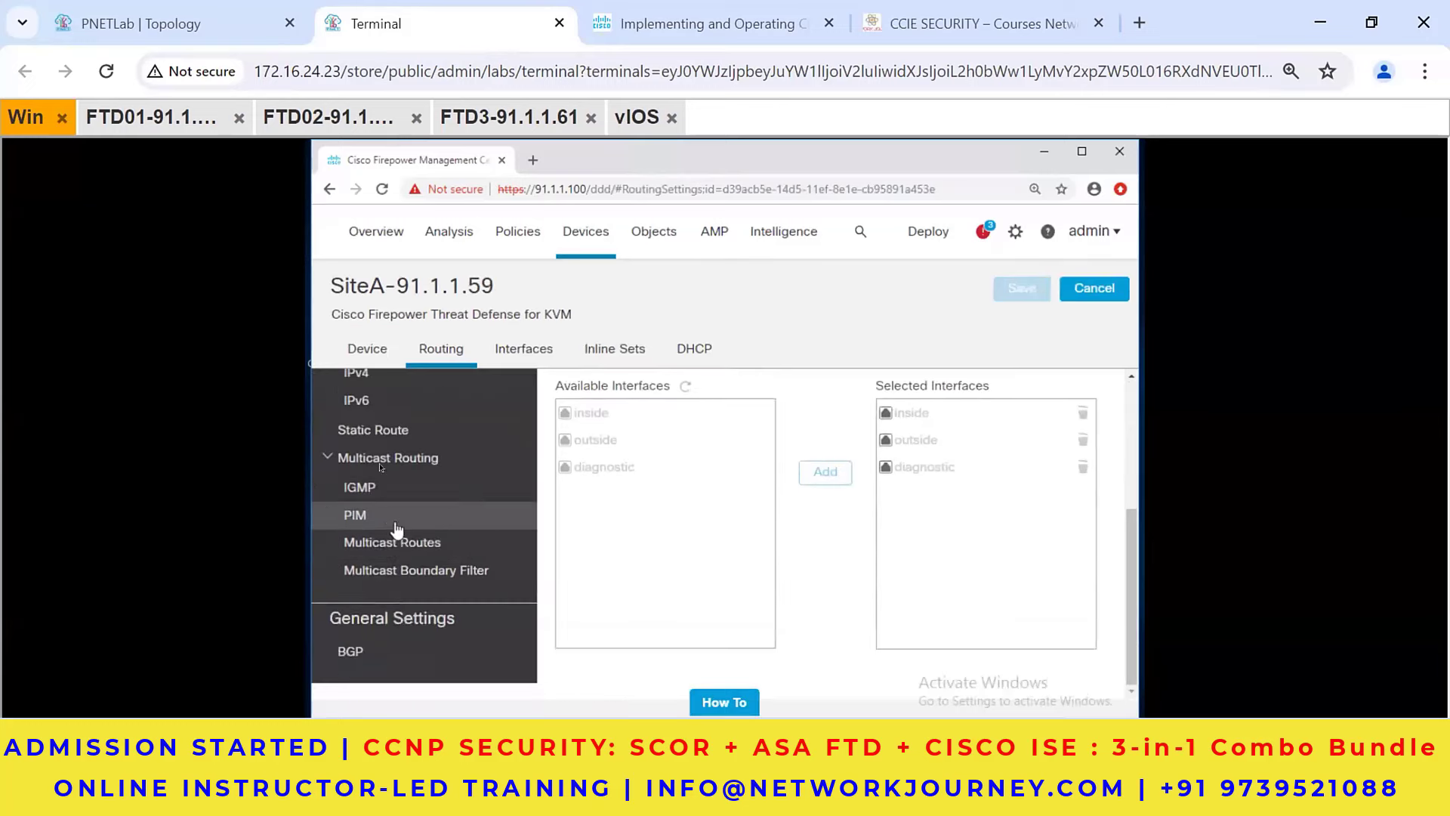
scroll(393, 528, "up", 1)
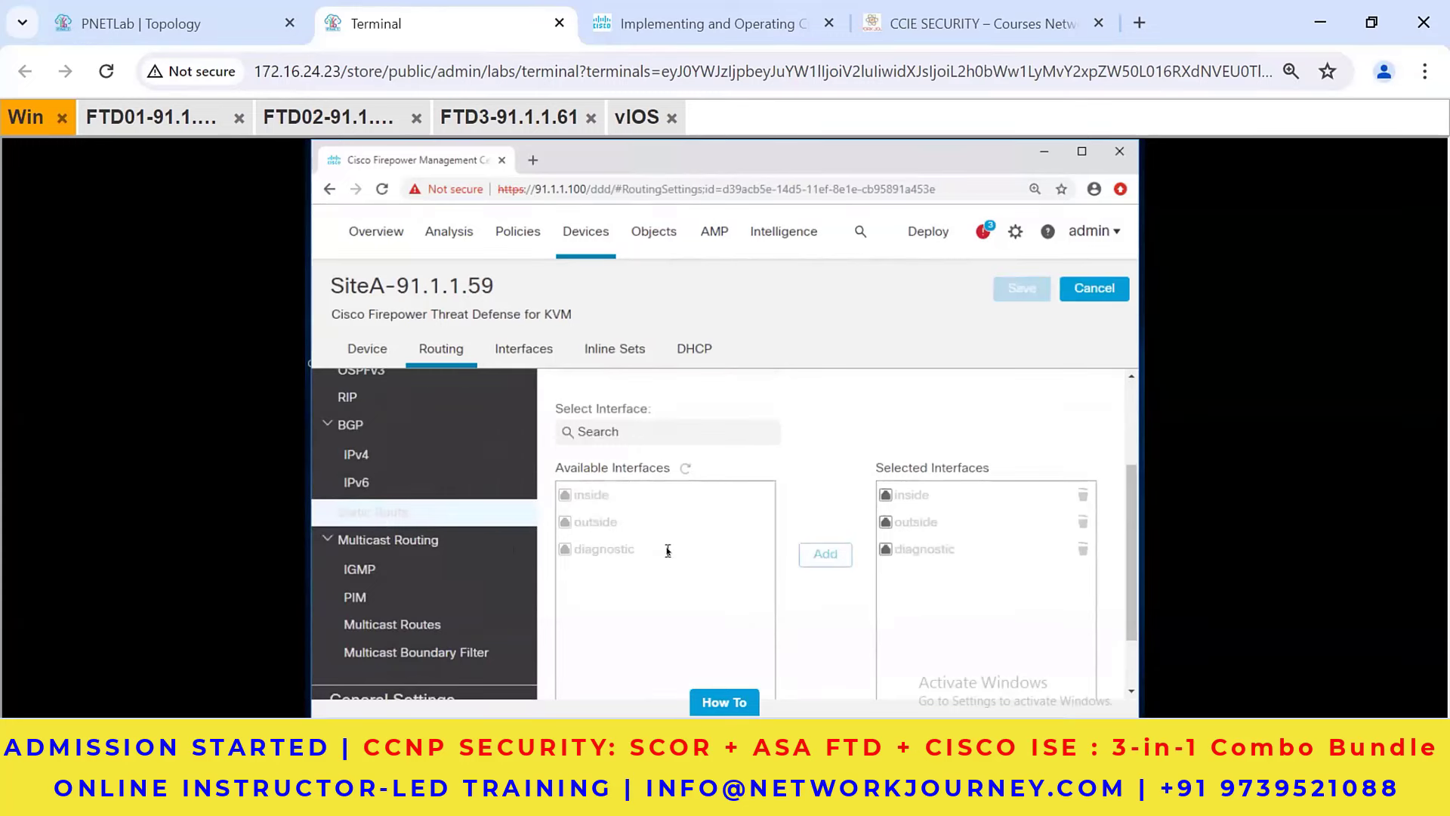
scroll(668, 557, "down", 1)
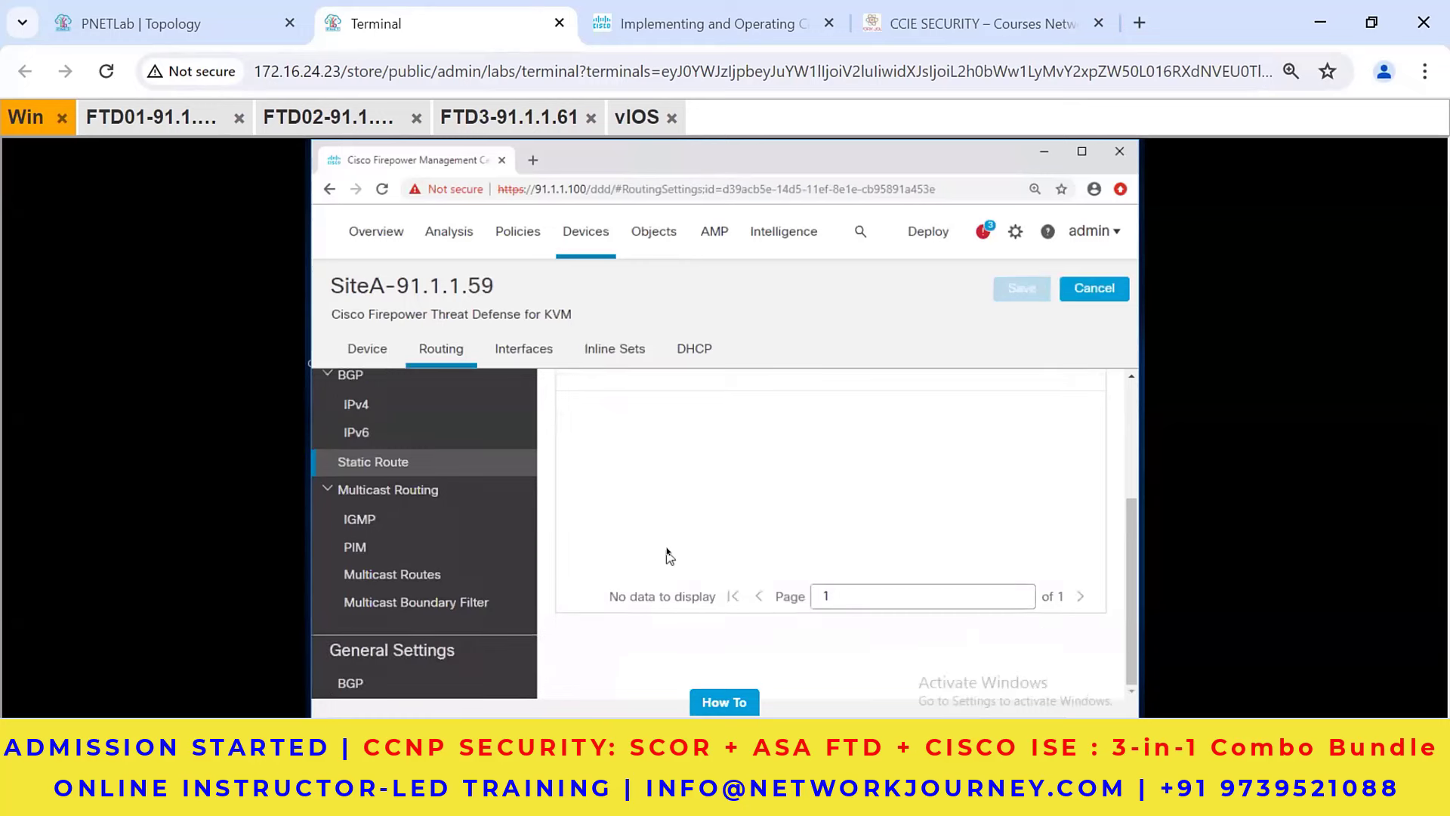
scroll(669, 557, "up", 3)
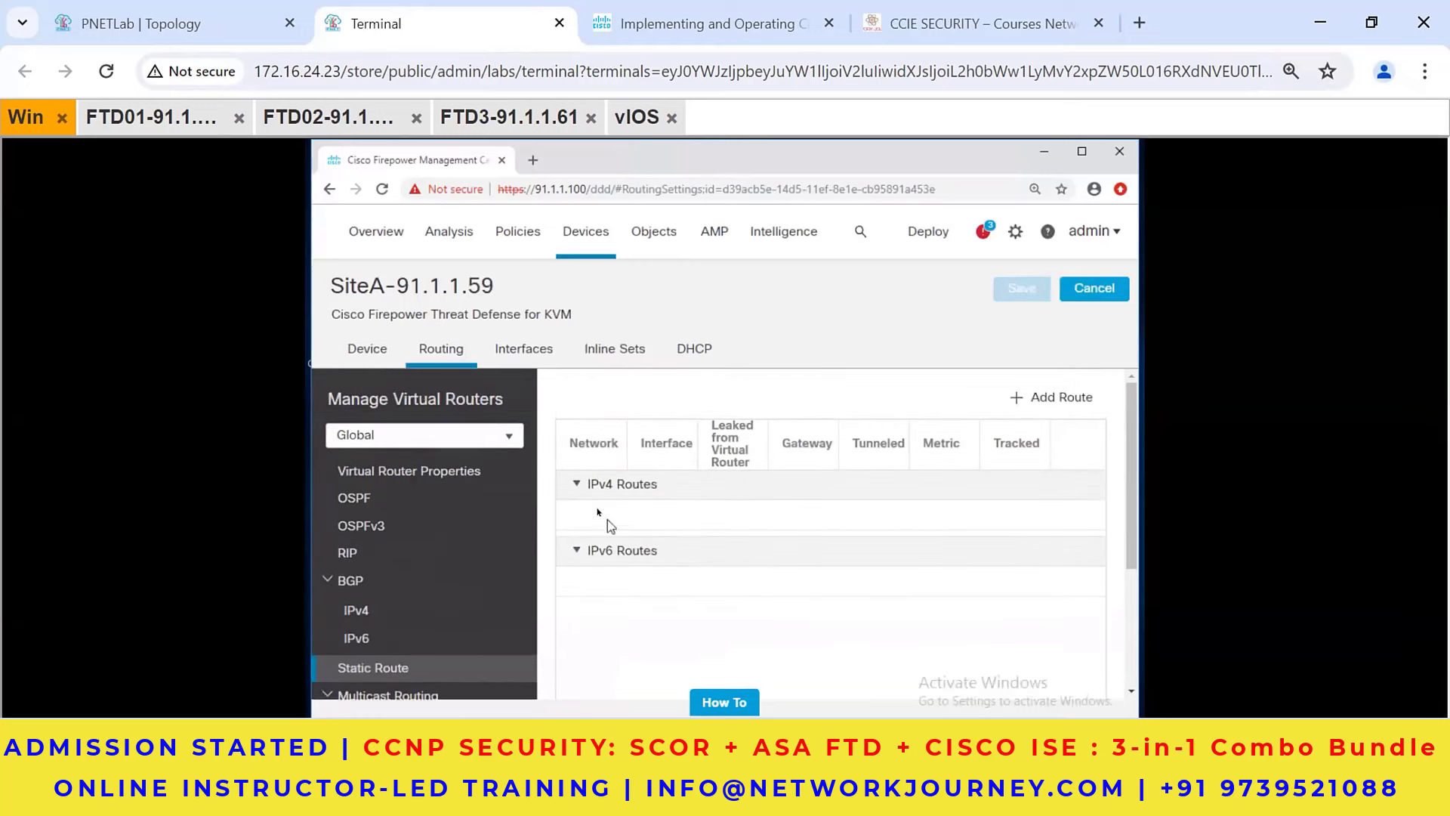
Step: Start a new IPv4 static route with any-ipv4 as the selected network
left_click(1039, 398)
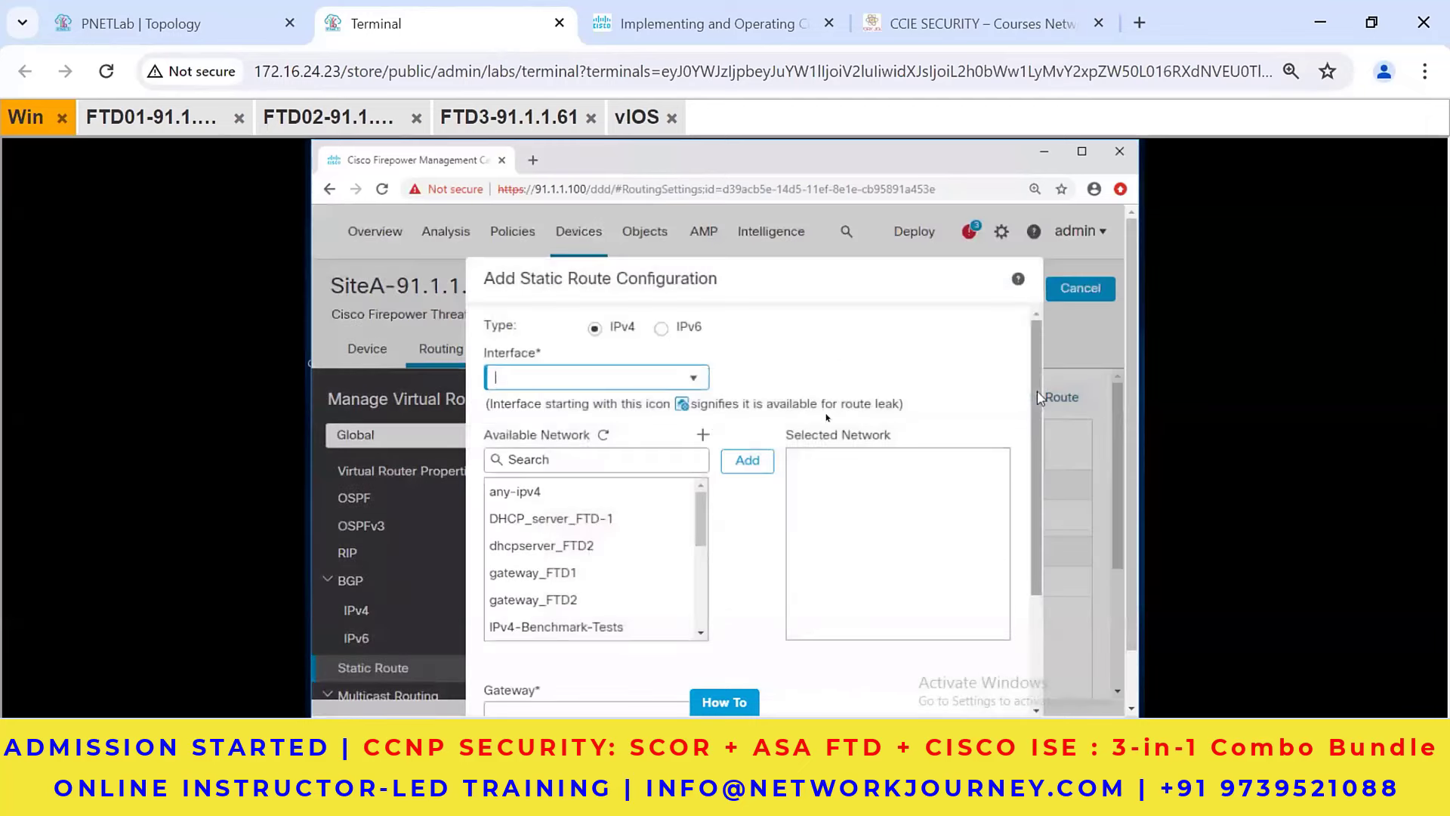
left_click(566, 495)
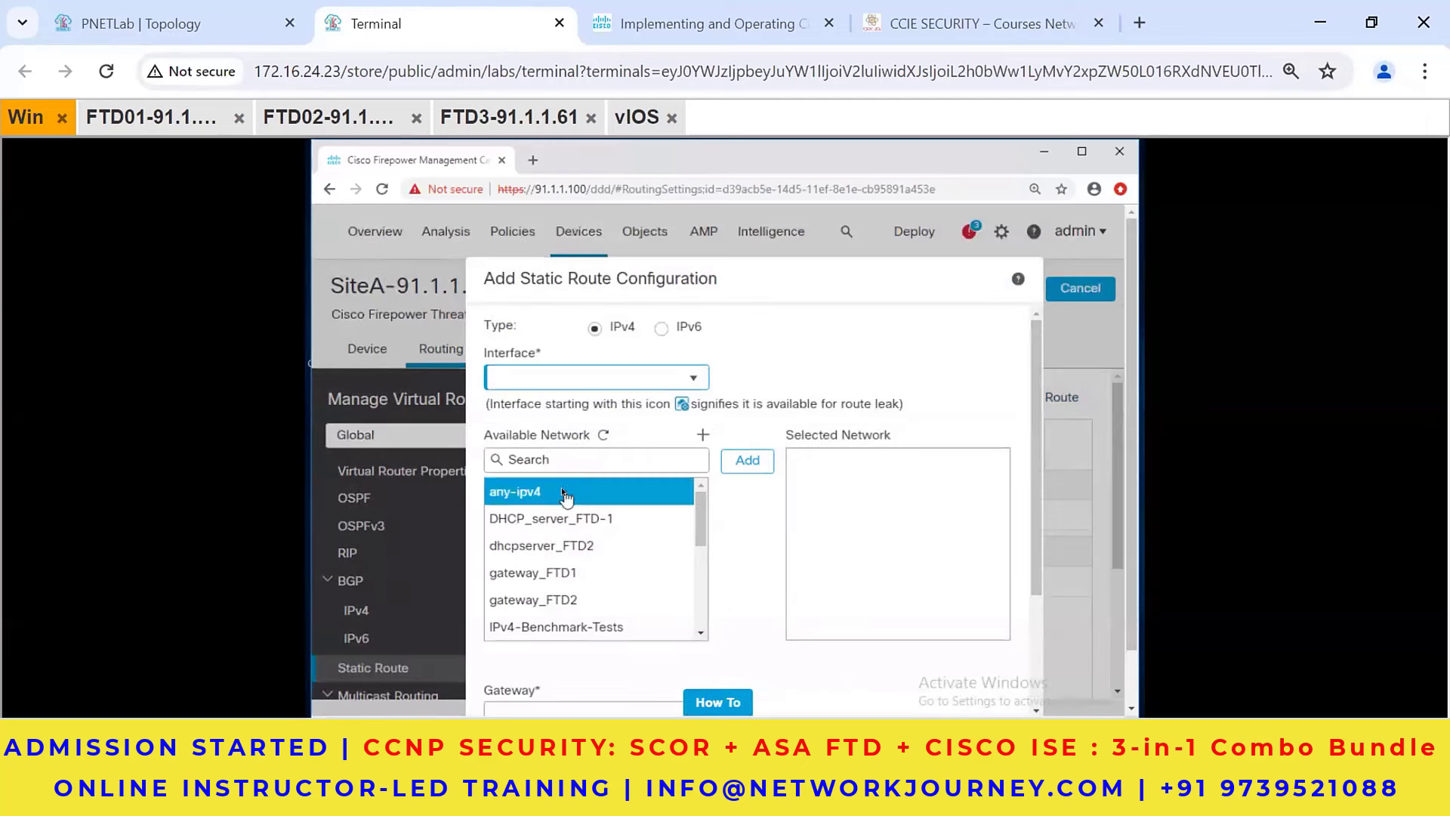
left_click(750, 463)
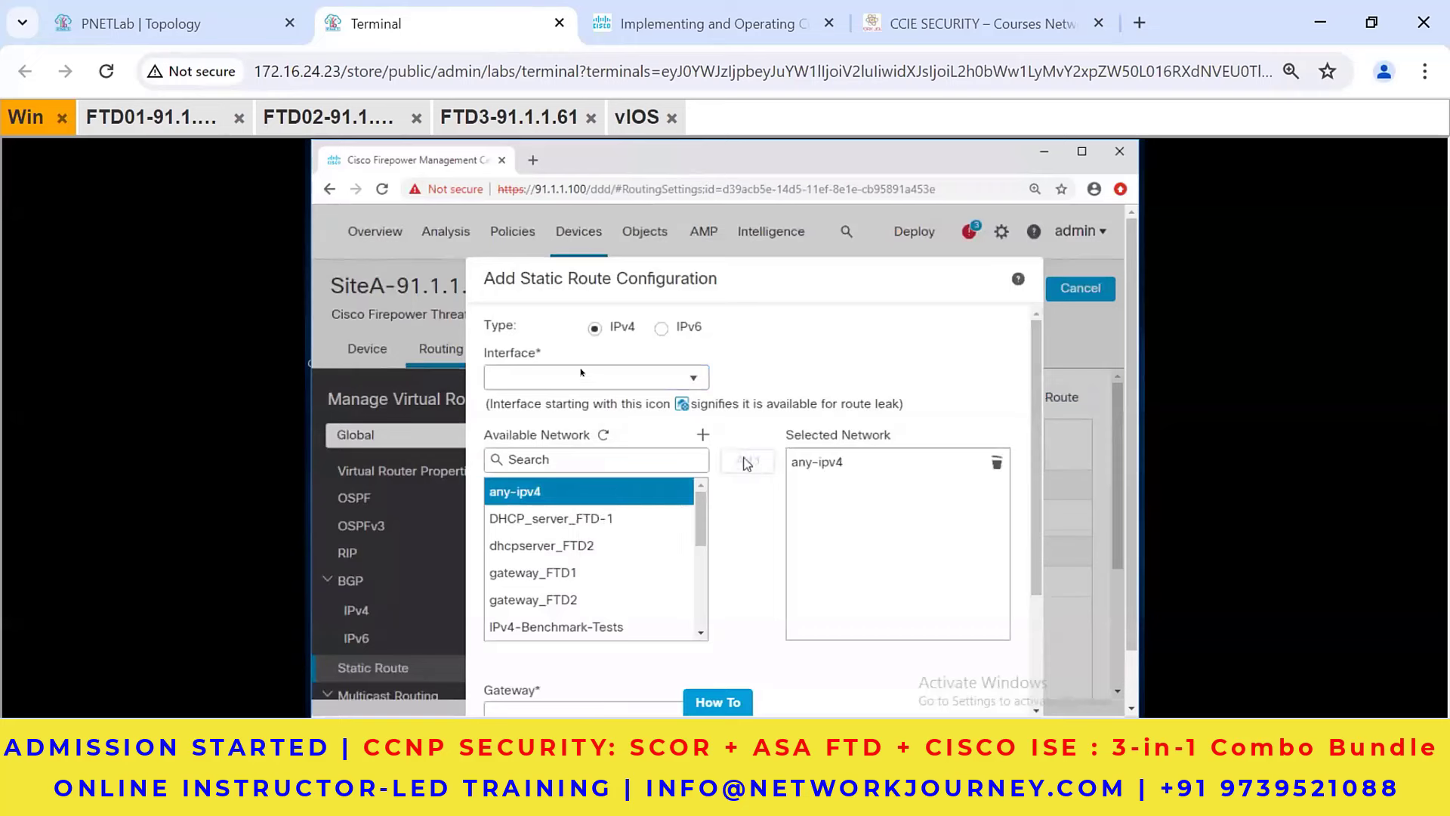
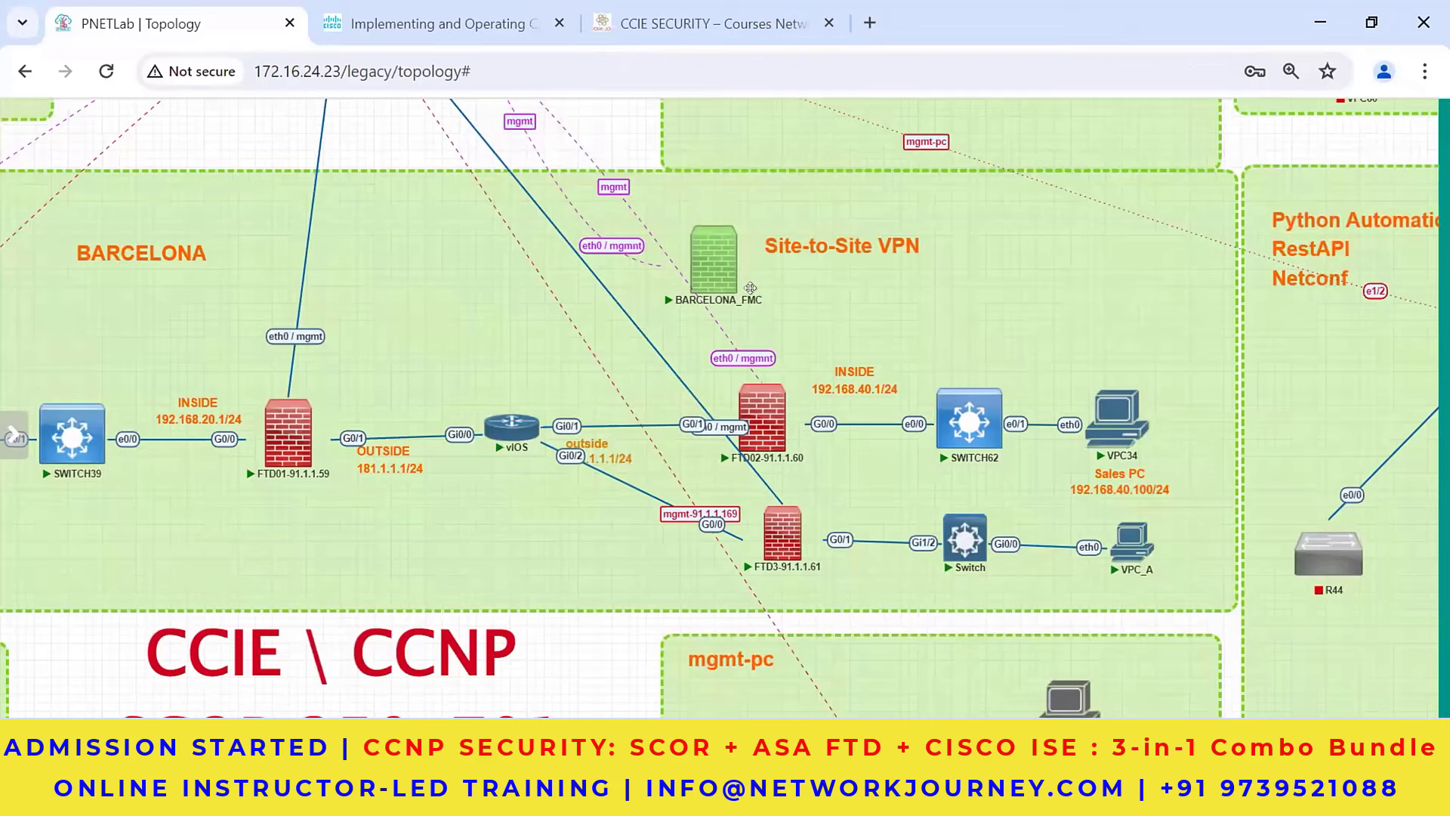
Step: Reload the PNETLab topology page and briefly open, then close, the Win machine's console
scroll(554, 205, "up", 2)
scroll(495, 179, "up", 1)
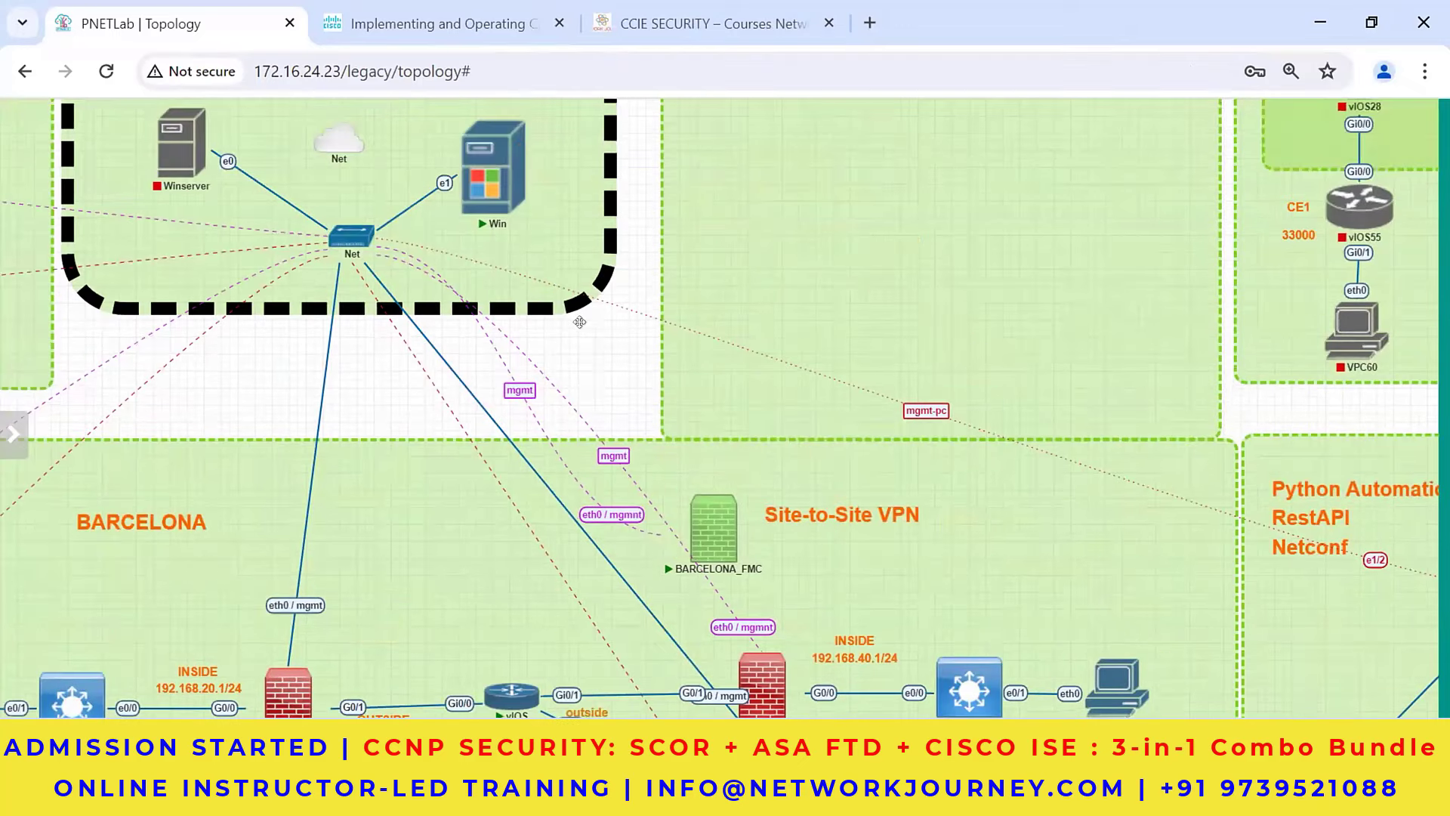
mouse_move(506, 204)
key("F5")
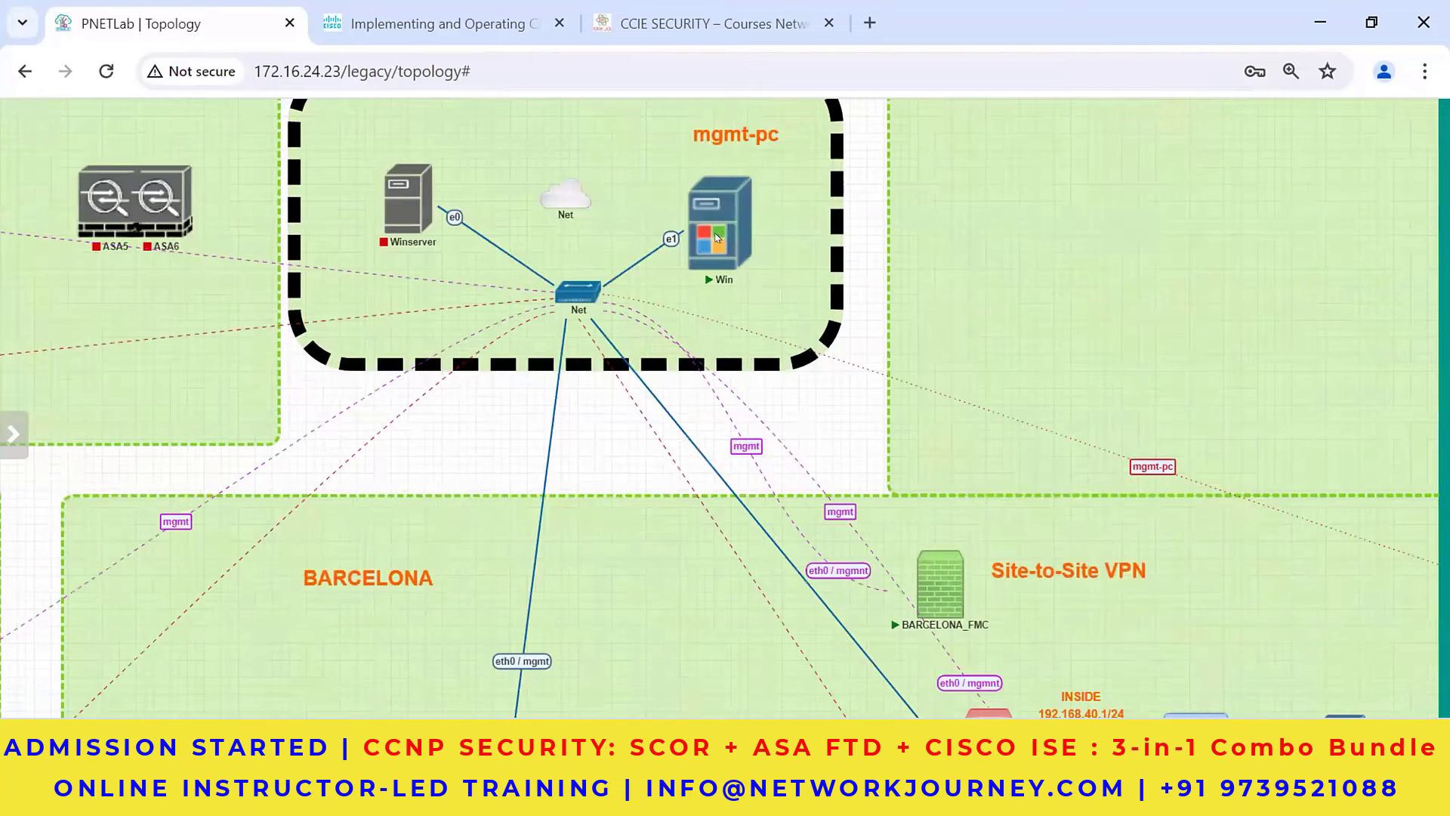
left_click(714, 236)
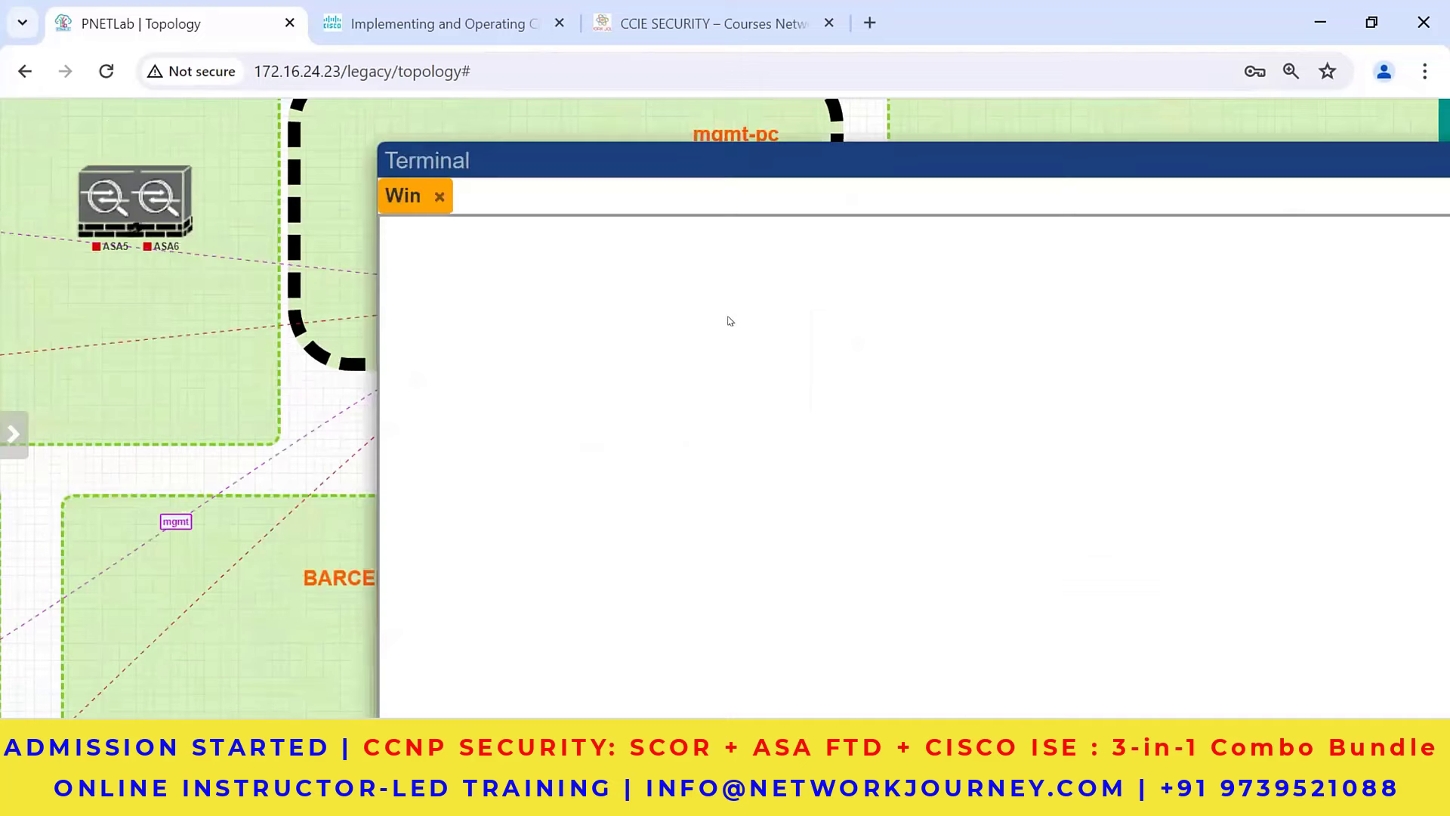
left_click(1297, 164)
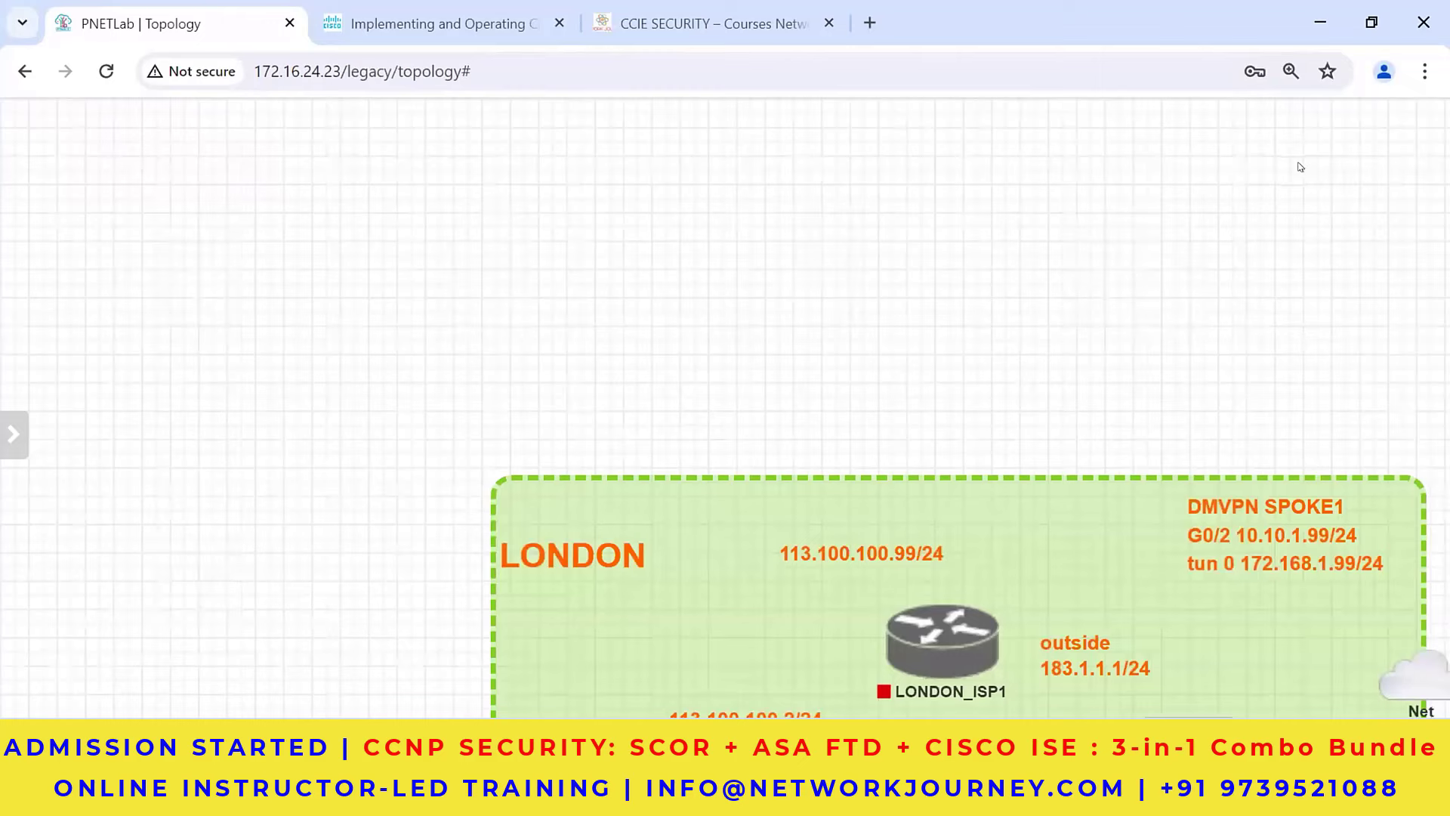
Step: Reopen the Win console and move it into its own browser tab
scroll(962, 298, "down", 3)
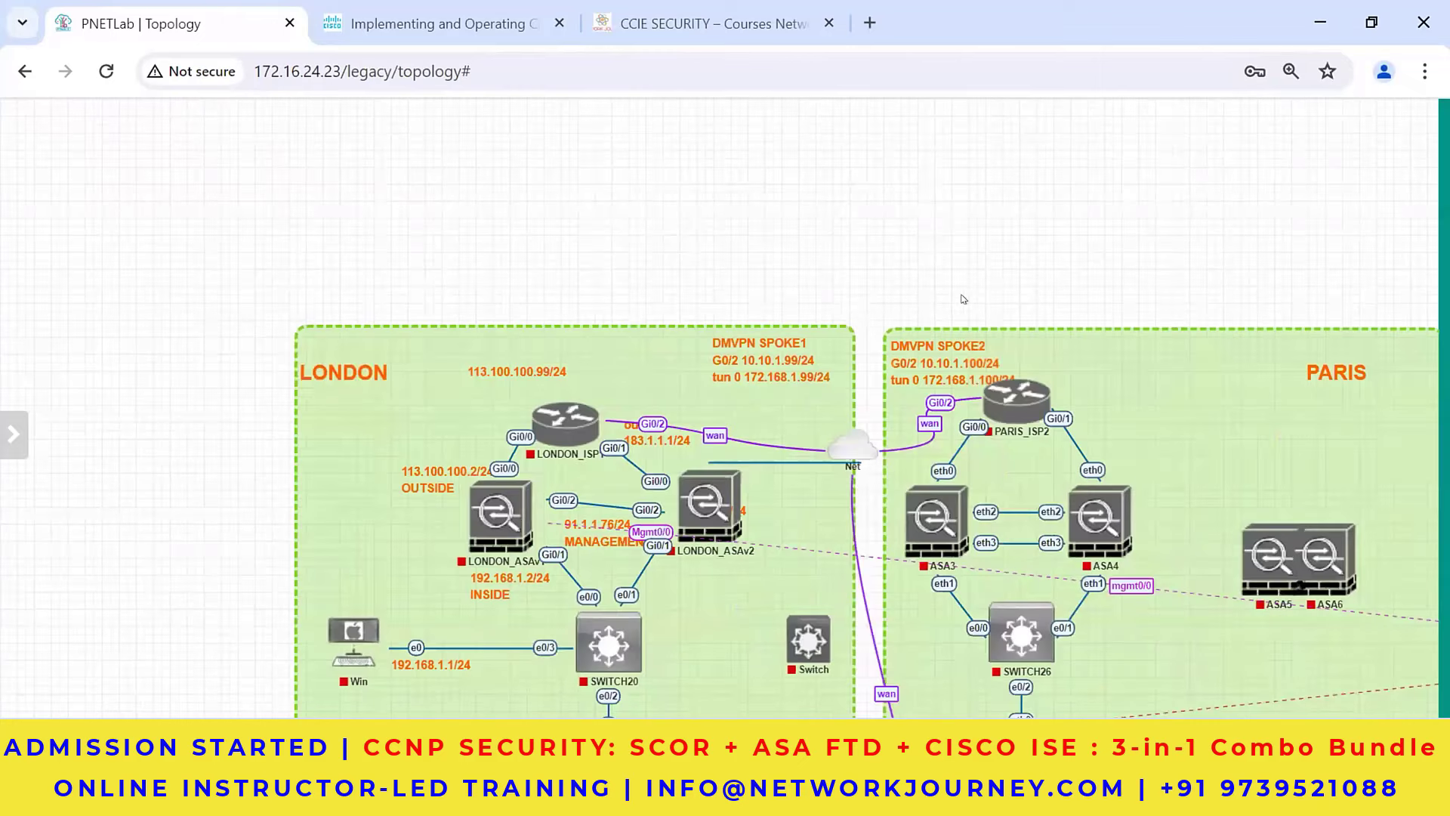
scroll(1011, 360, "down", 2)
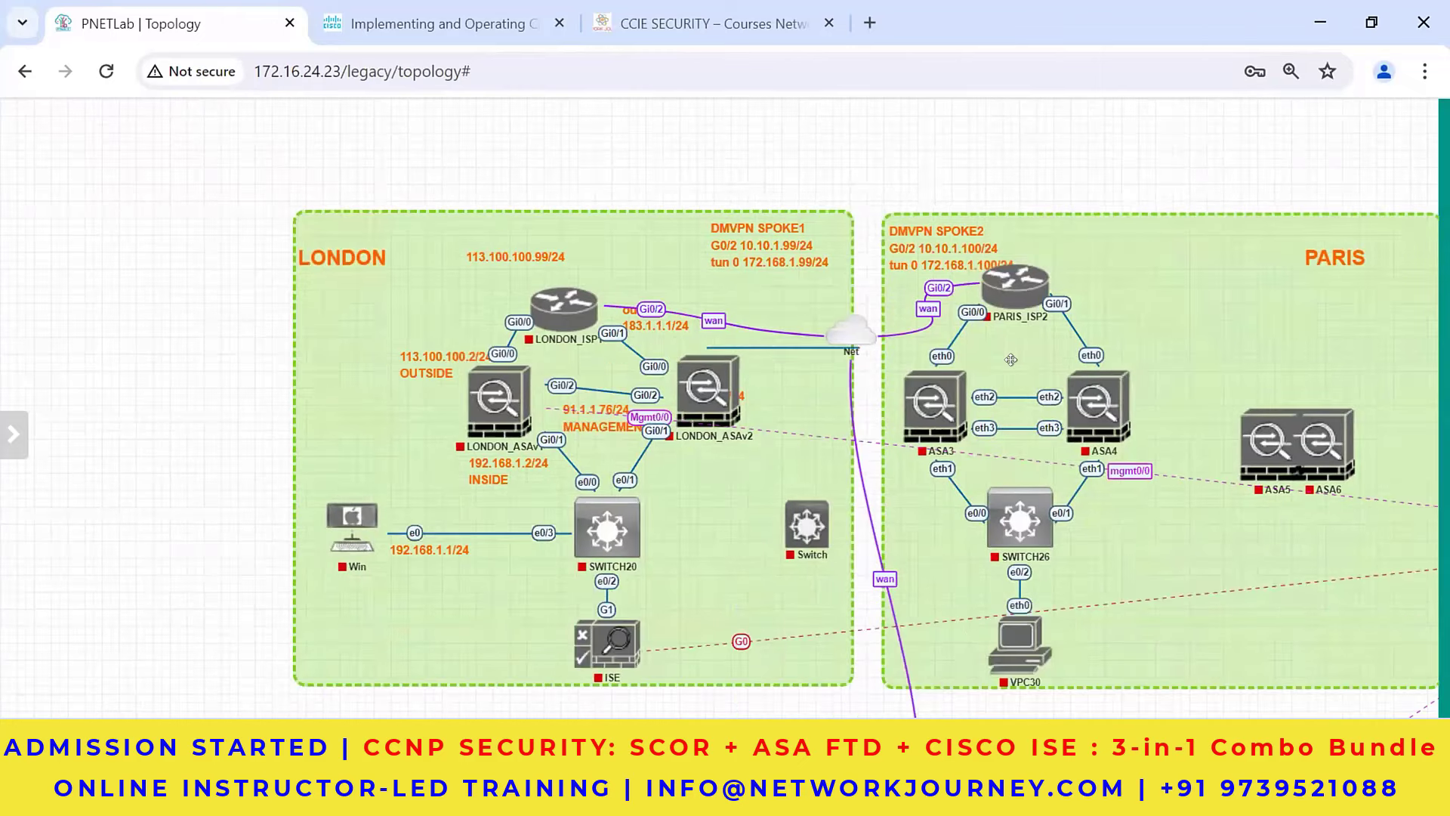
scroll(1011, 359, "right", 5)
scroll(1012, 360, "down", 4)
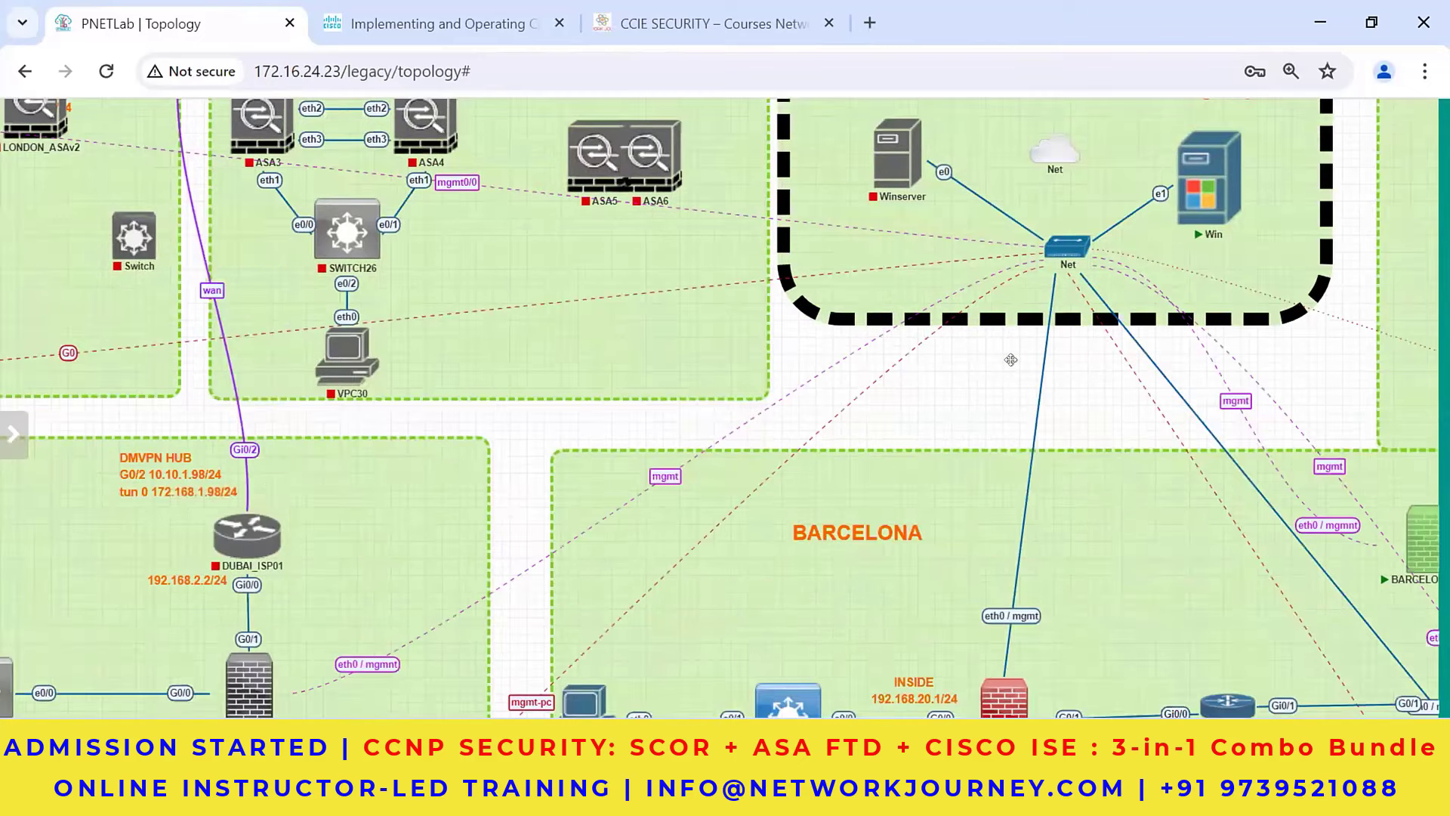
scroll(1011, 360, "right", 3)
scroll(663, 216, "right", 4)
left_click(663, 216)
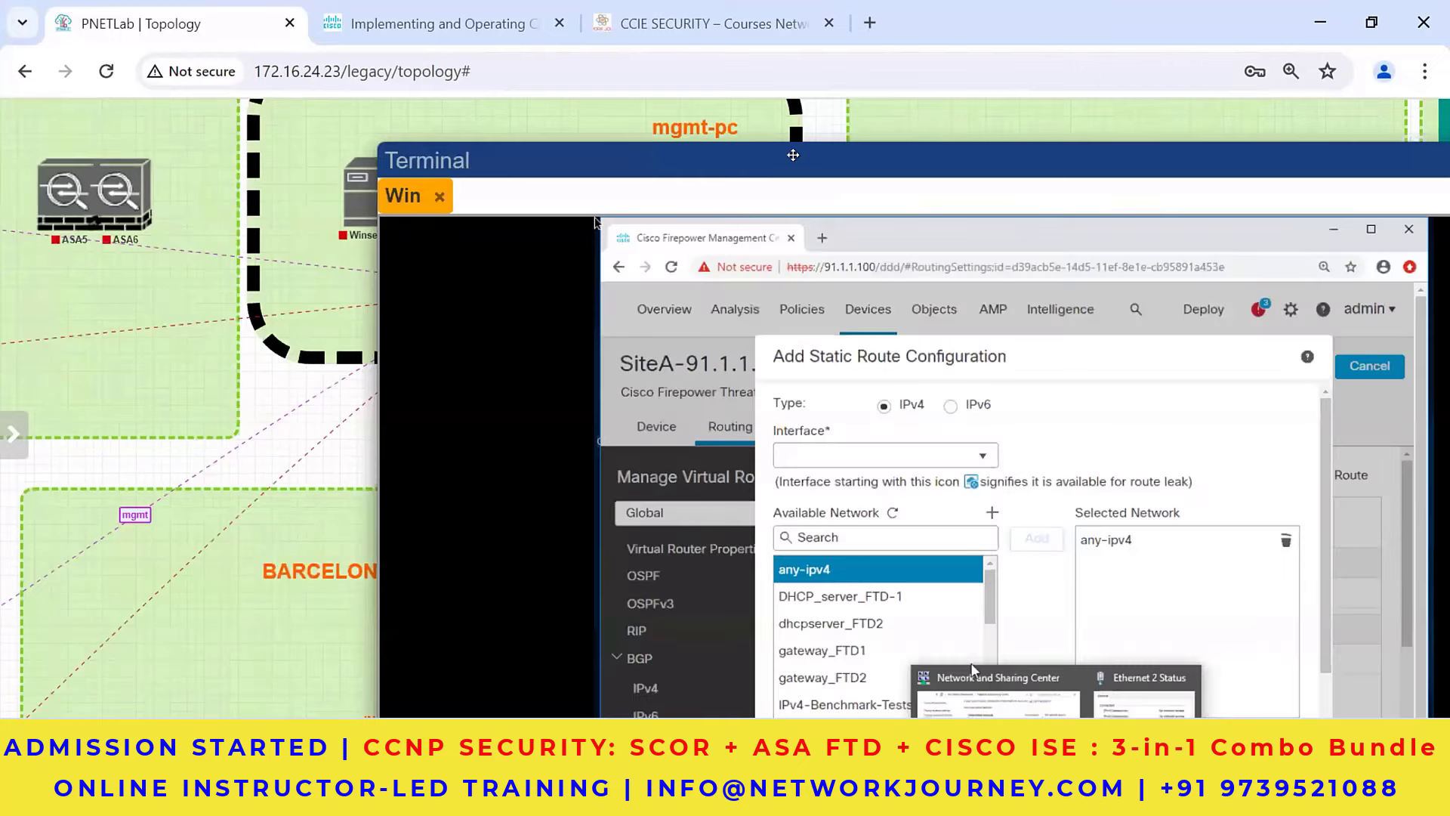
left_click_drag(1339, 144, 945, 174)
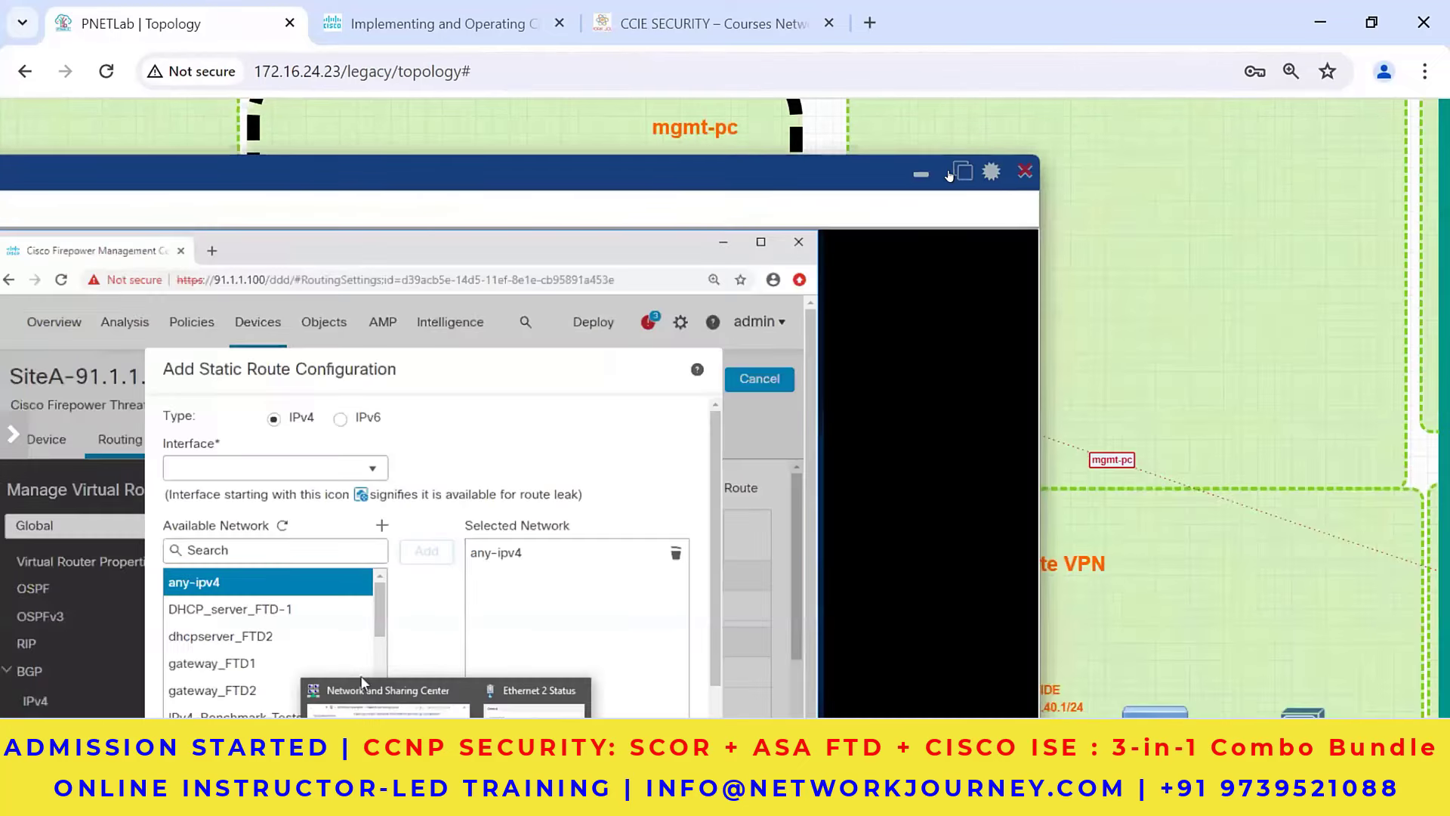
left_click(951, 174)
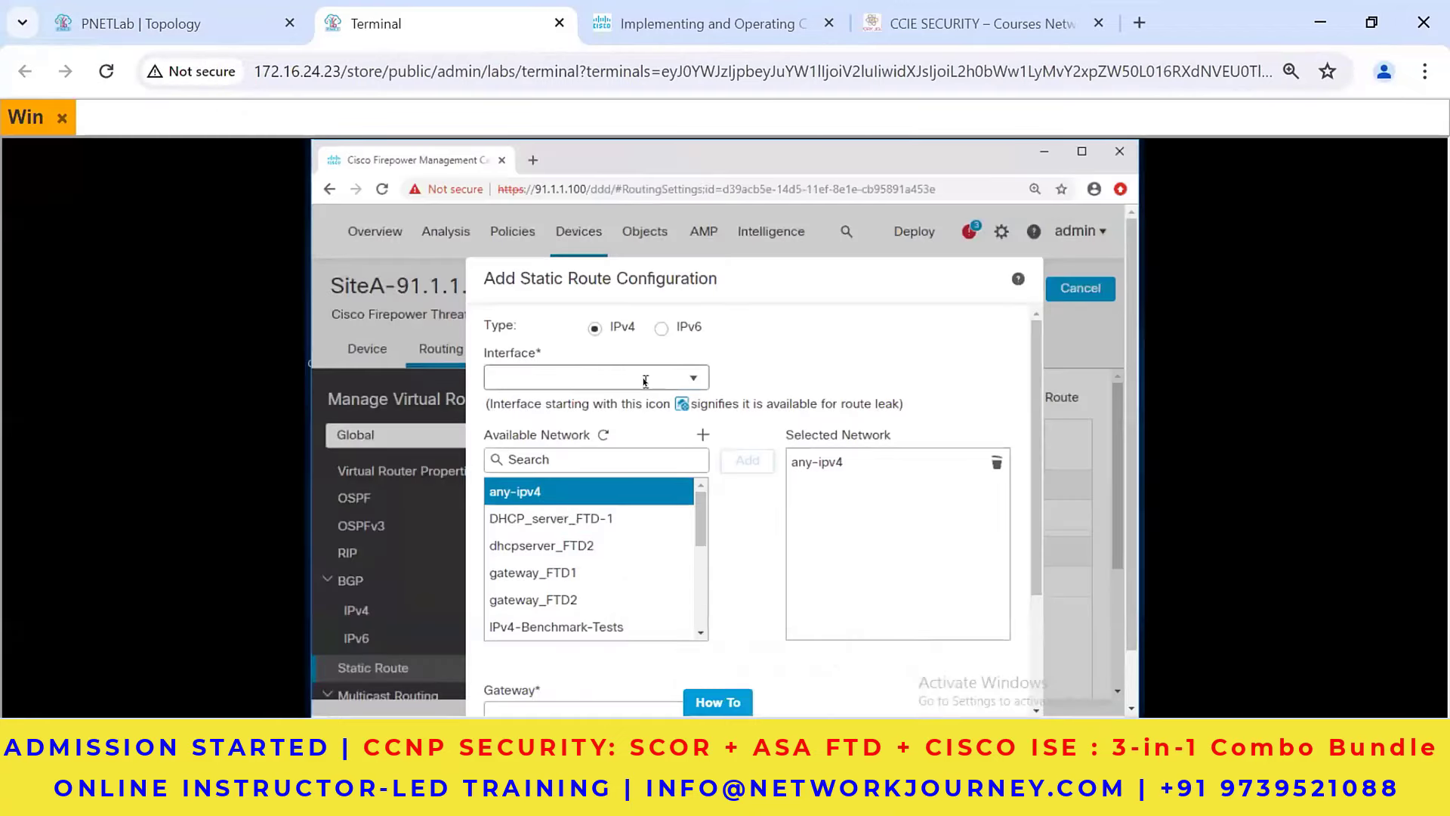
Step: Set the route interface to outside, clear dhcpserver_FTD2, and keep any-ipv4 as destination
left_click(645, 380)
left_click(694, 379)
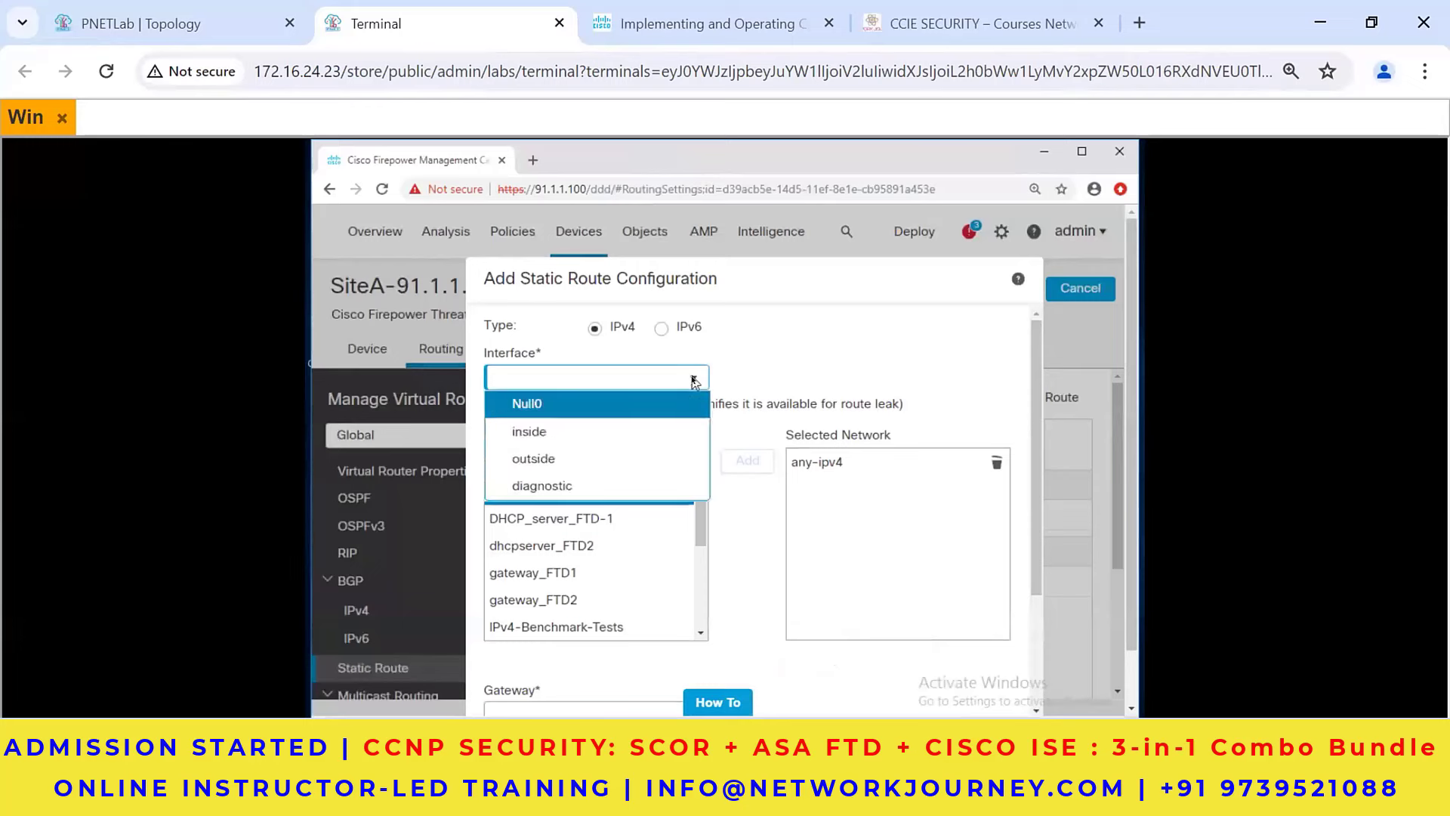
left_click(576, 460)
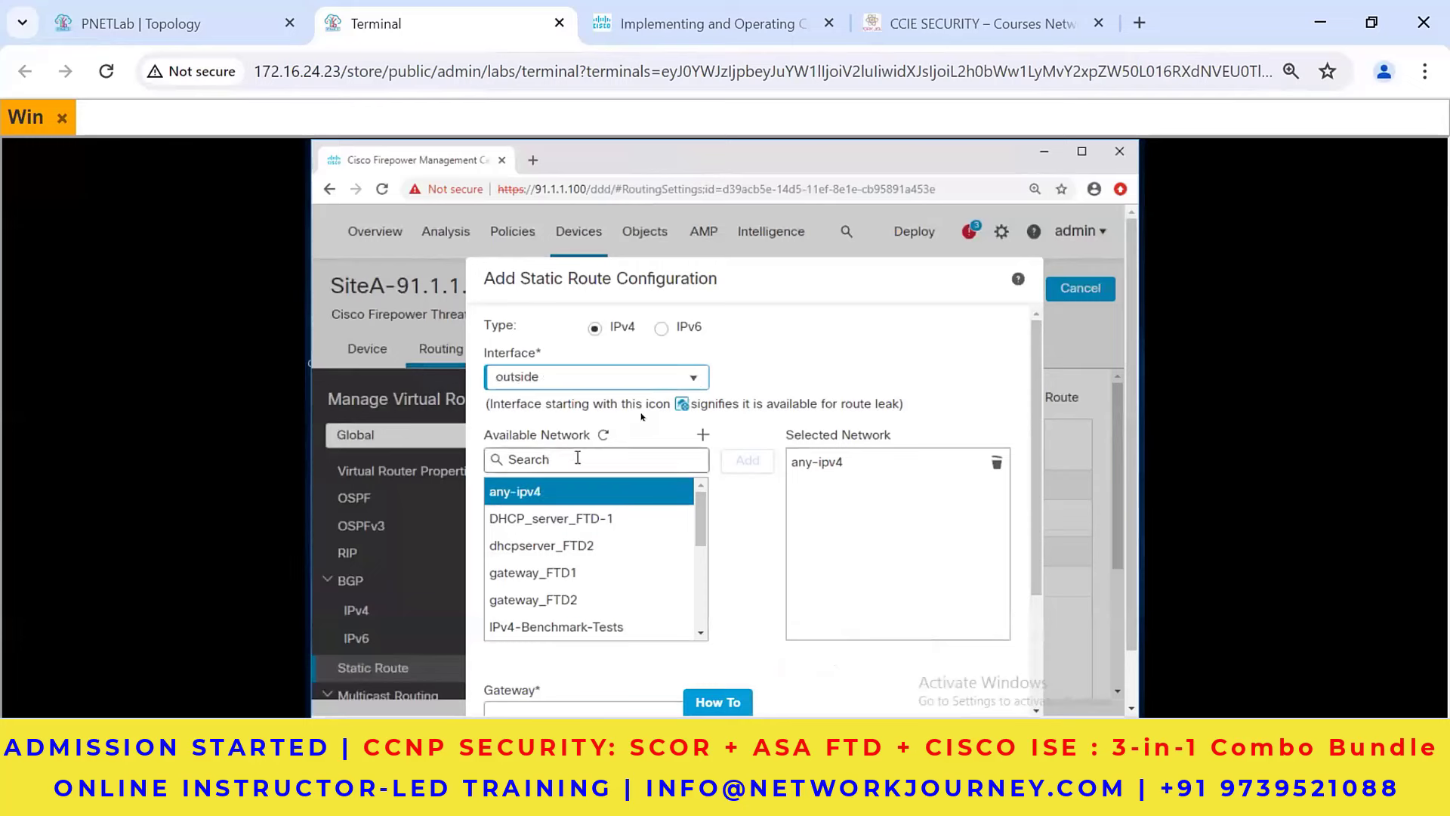
left_click(679, 545)
left_click(683, 557, "ctrl")
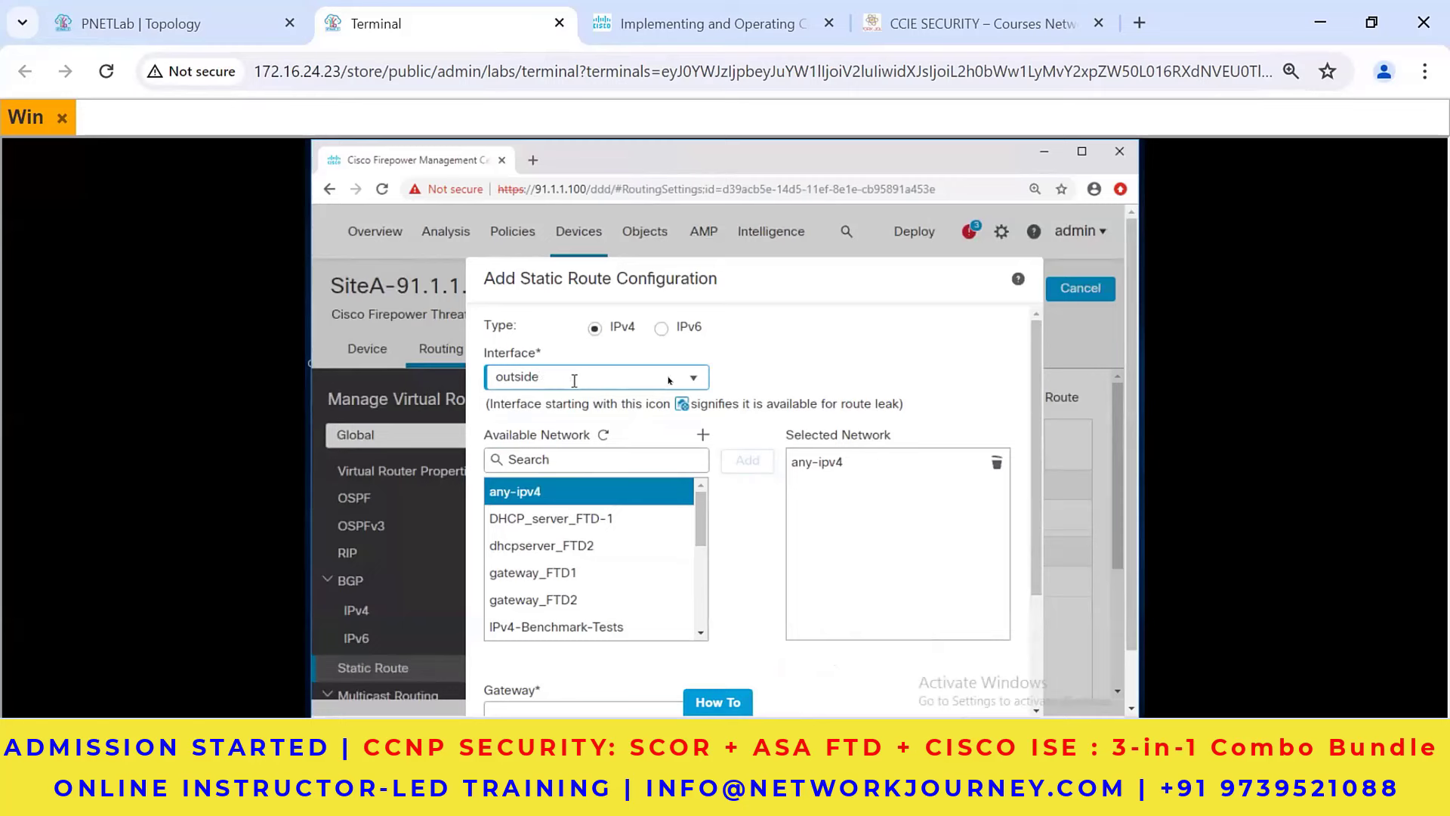
left_click(822, 468)
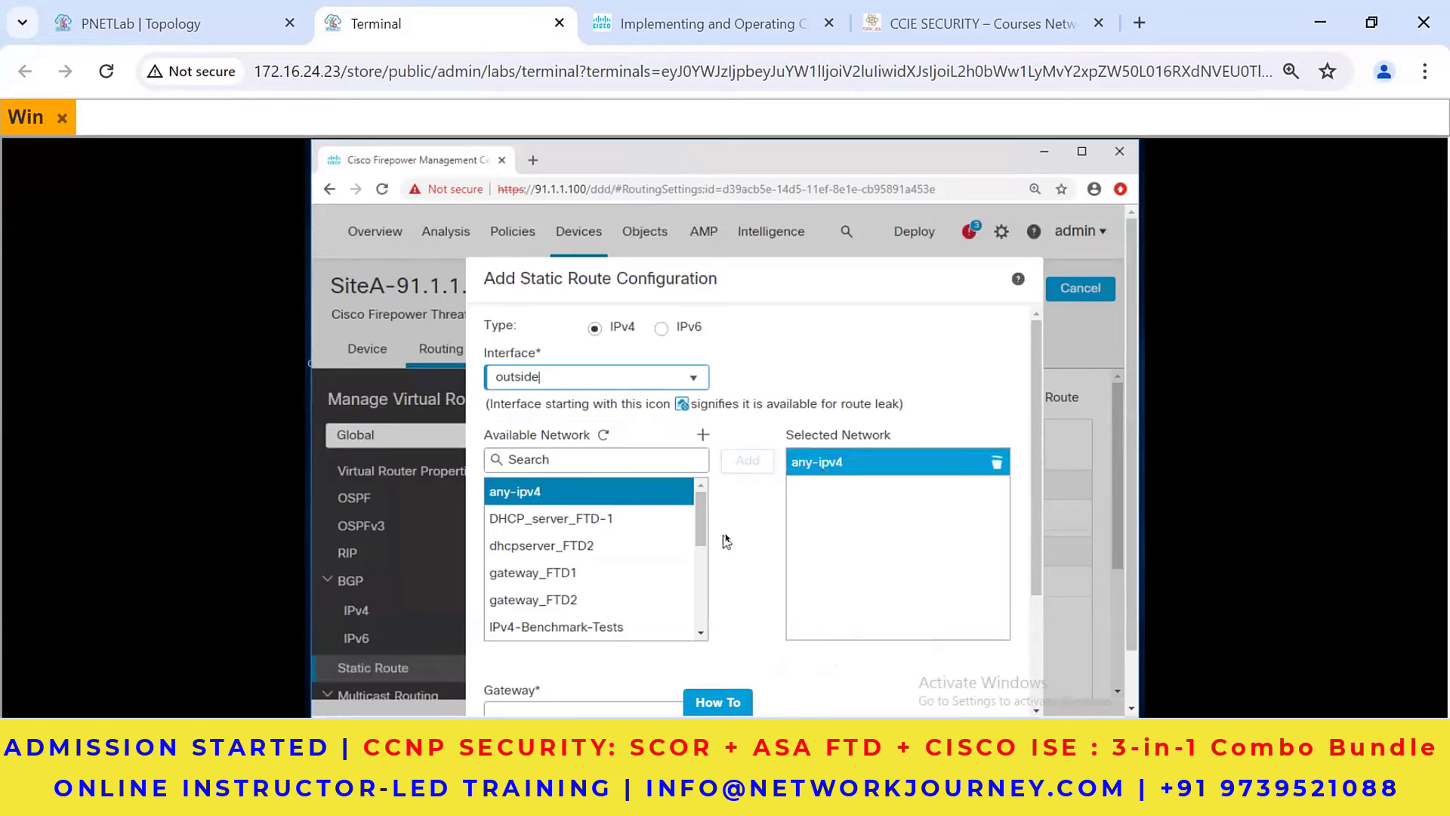
Step: Choose gateway_FTD1 as the next hop and confirm the SiteA static route
scroll(756, 522, "down", 3)
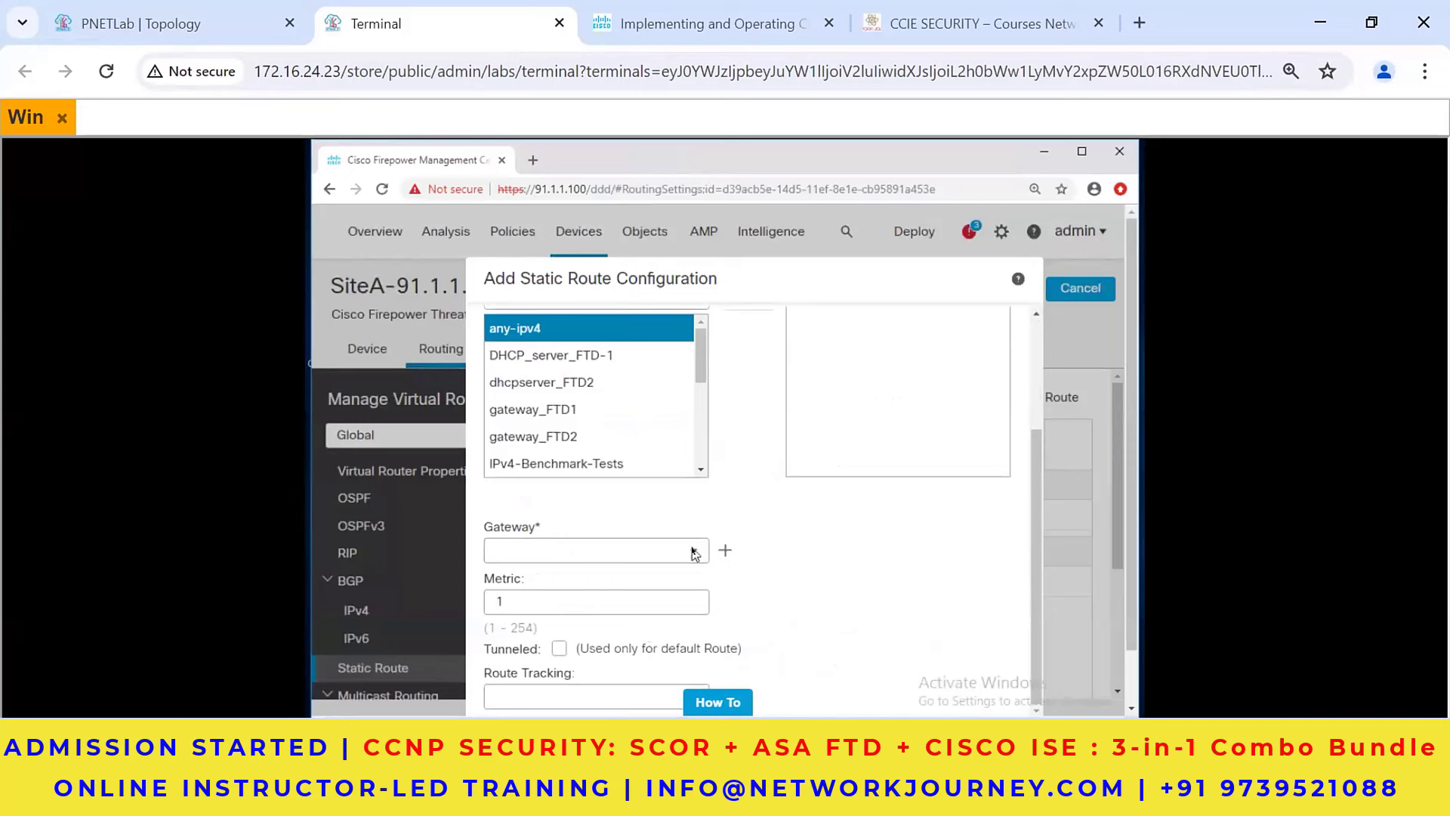
left_click(695, 554)
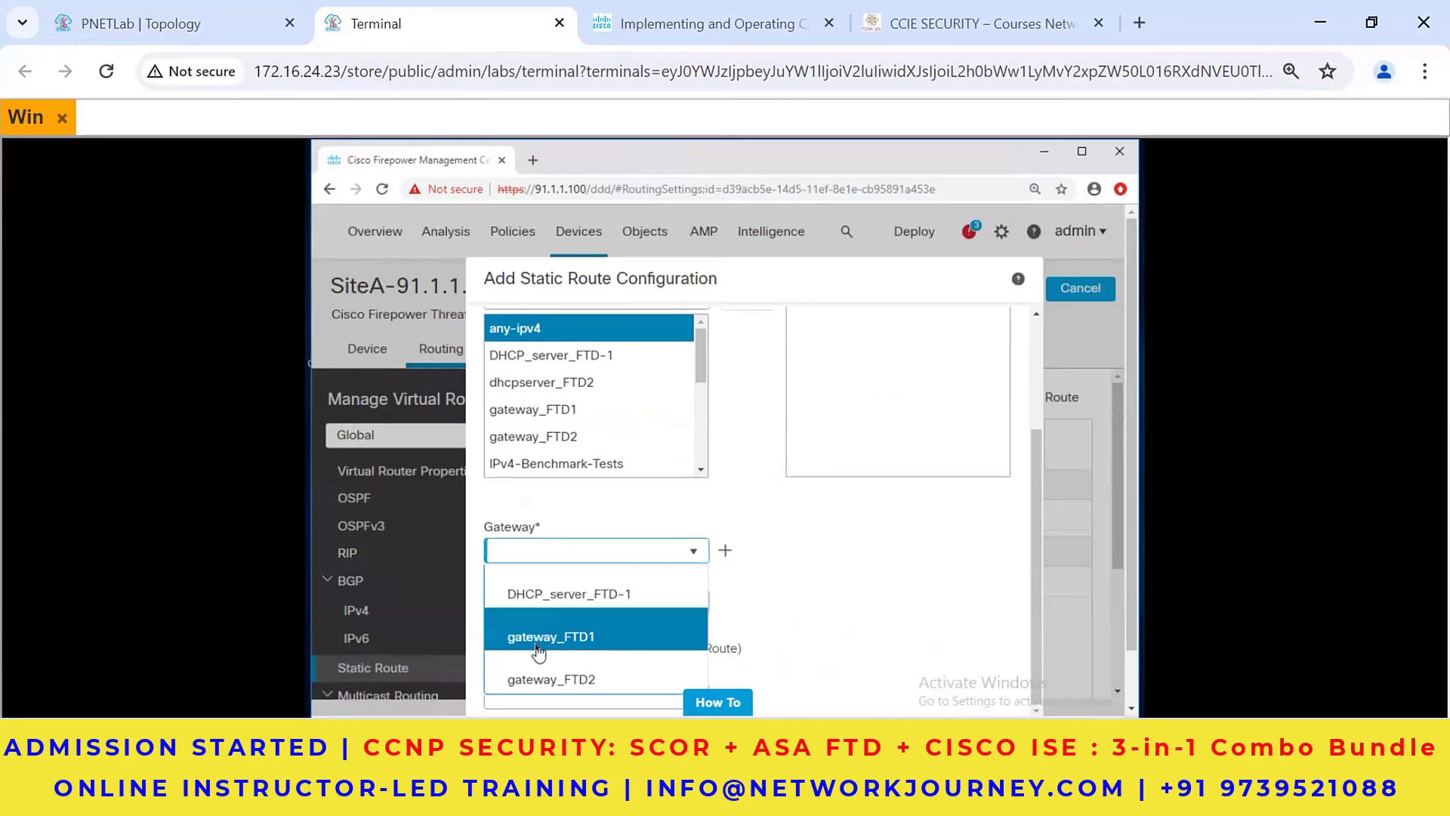
mouse_move(538, 651)
left_click(538, 651)
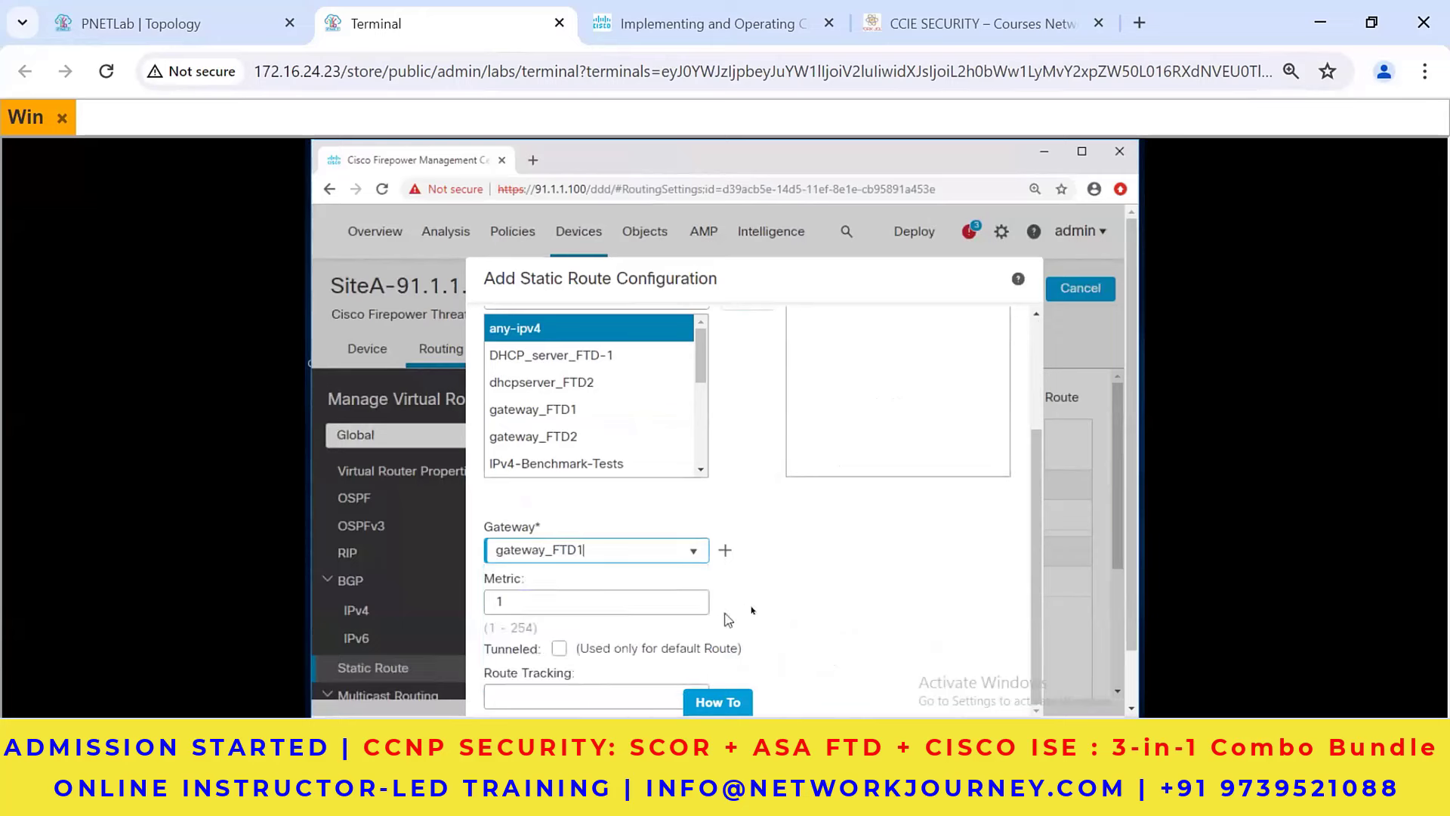
scroll(767, 608, "down", 1)
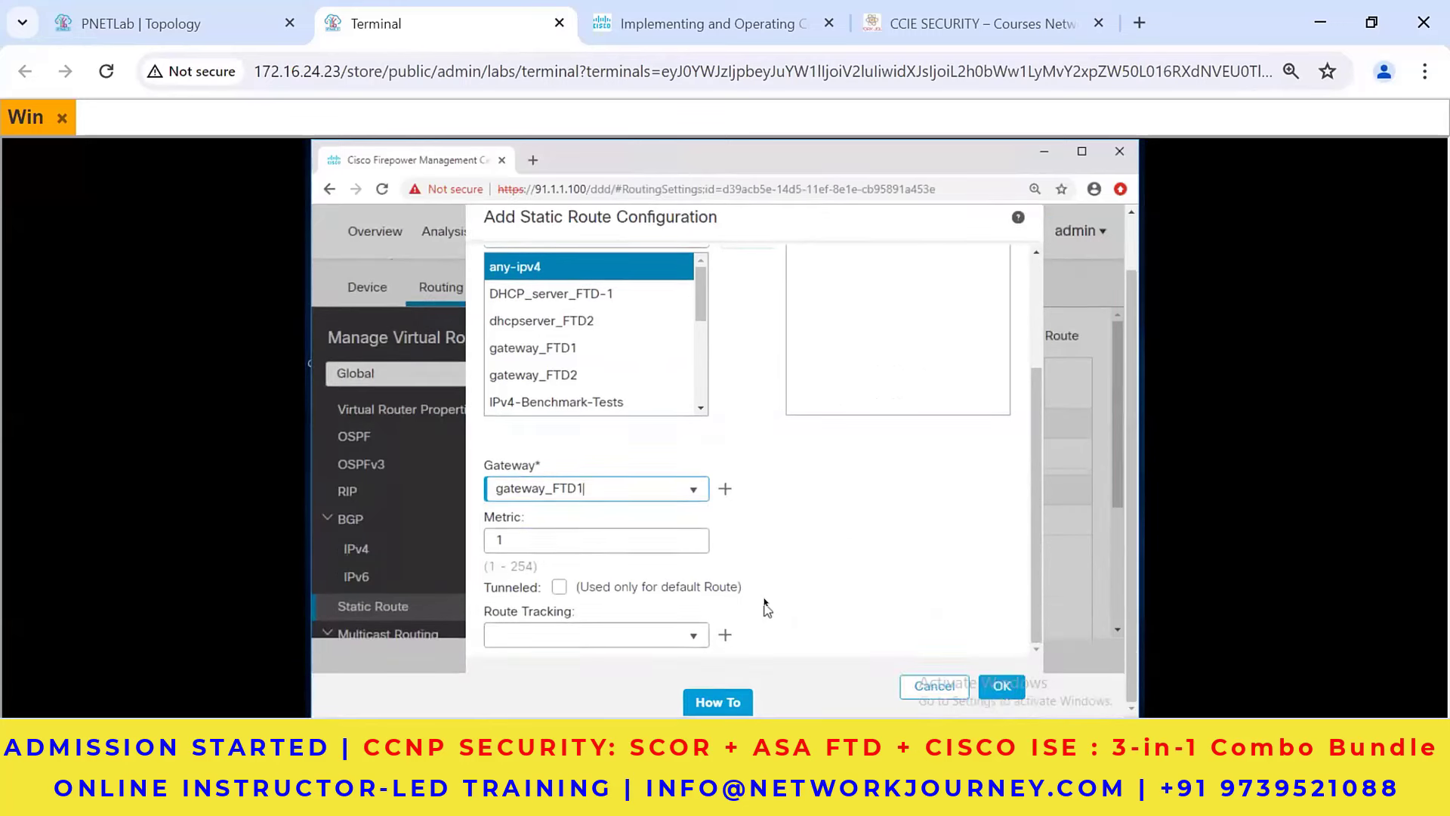
scroll(766, 608, "up", 3)
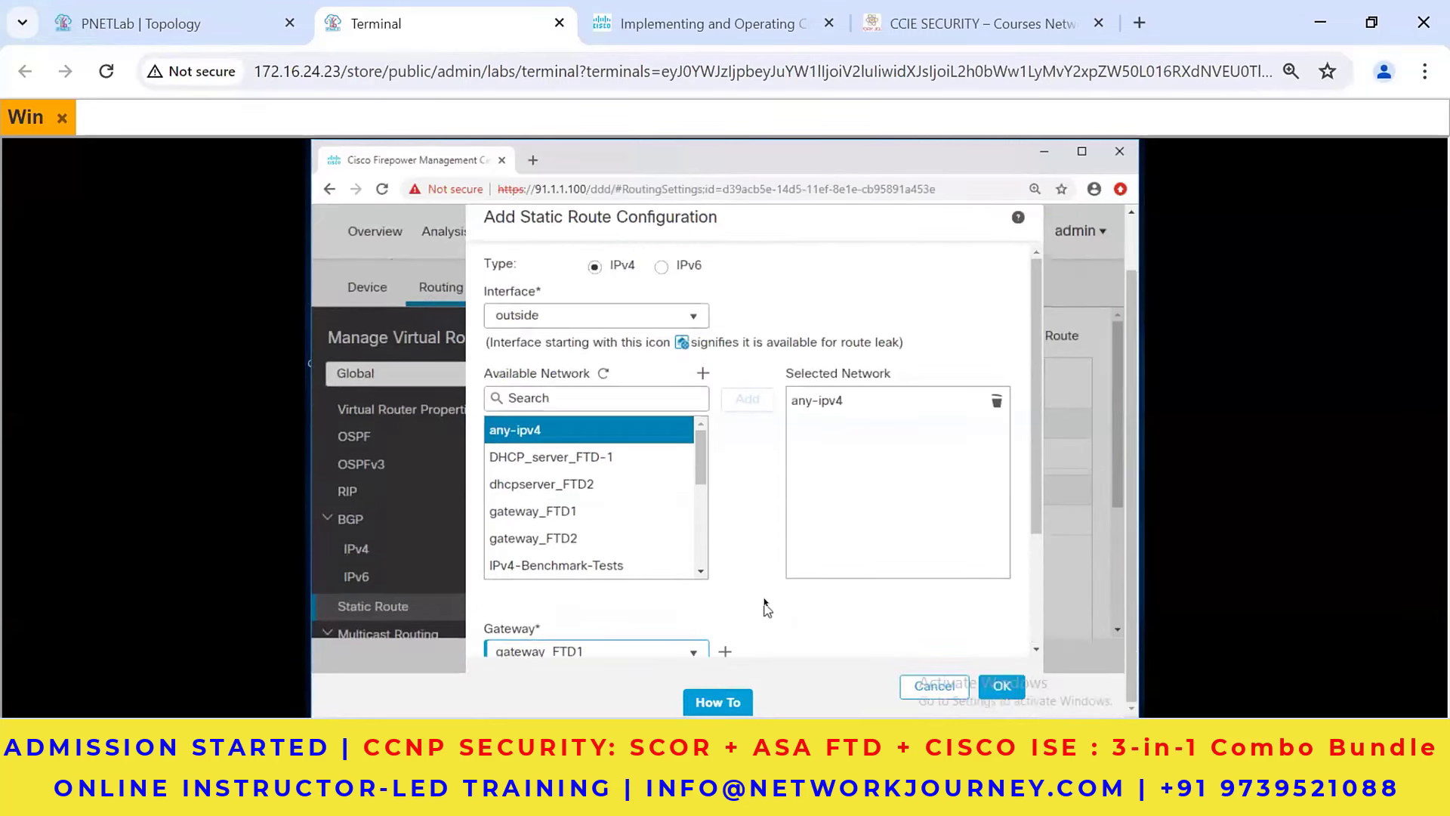
scroll(767, 608, "up", 1)
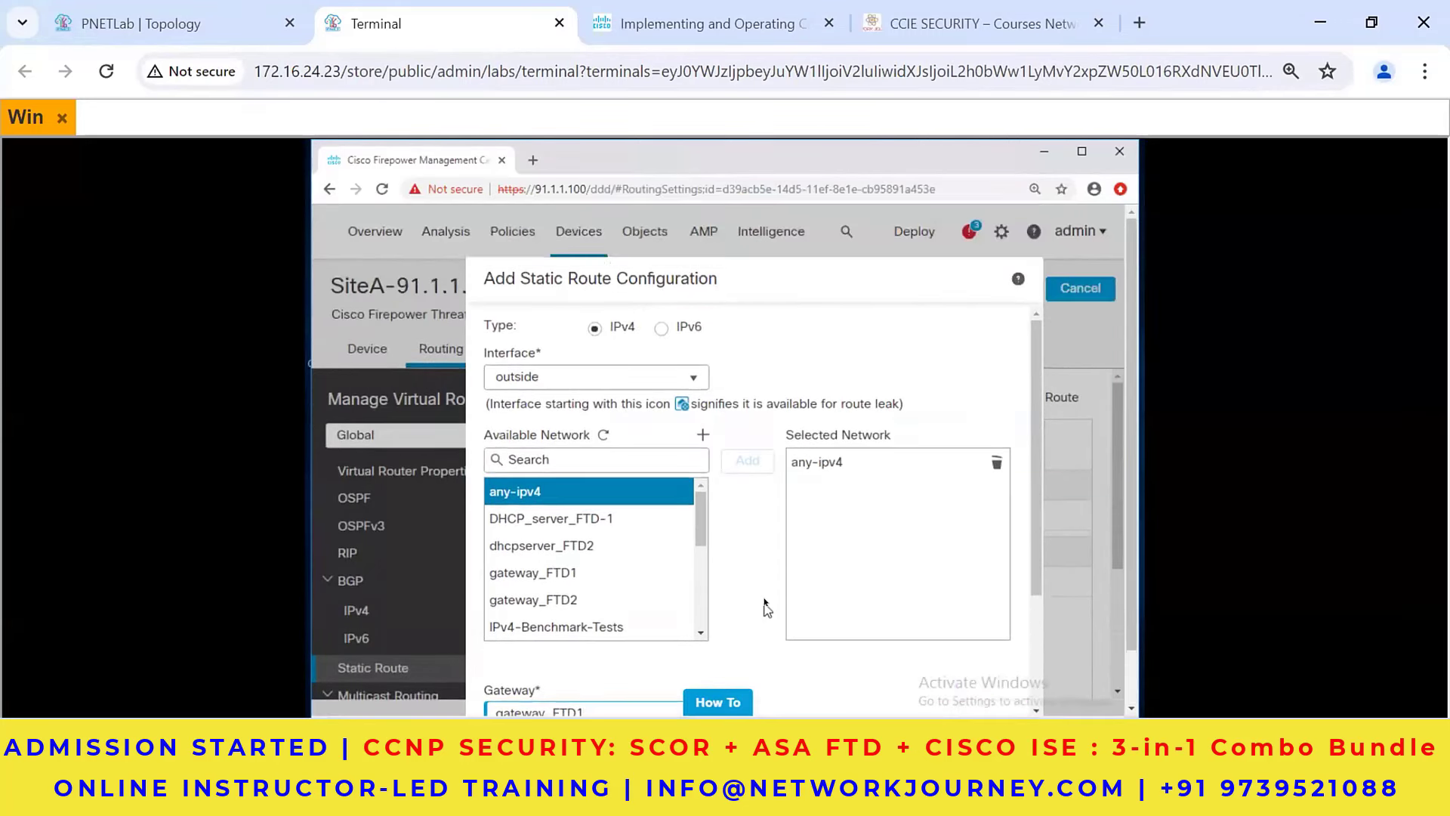
scroll(767, 608, "down", 3)
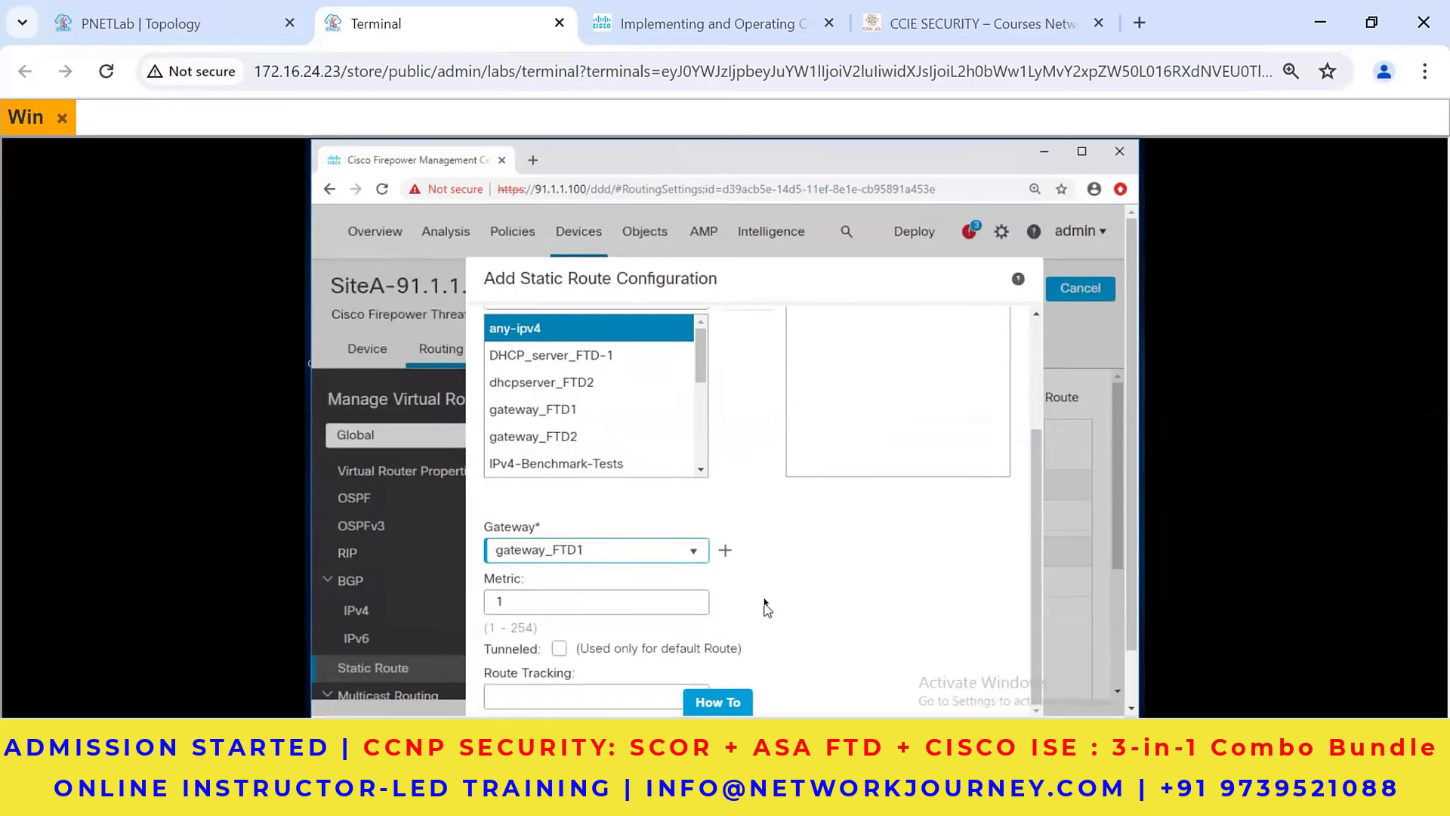
scroll(766, 608, "down", 1)
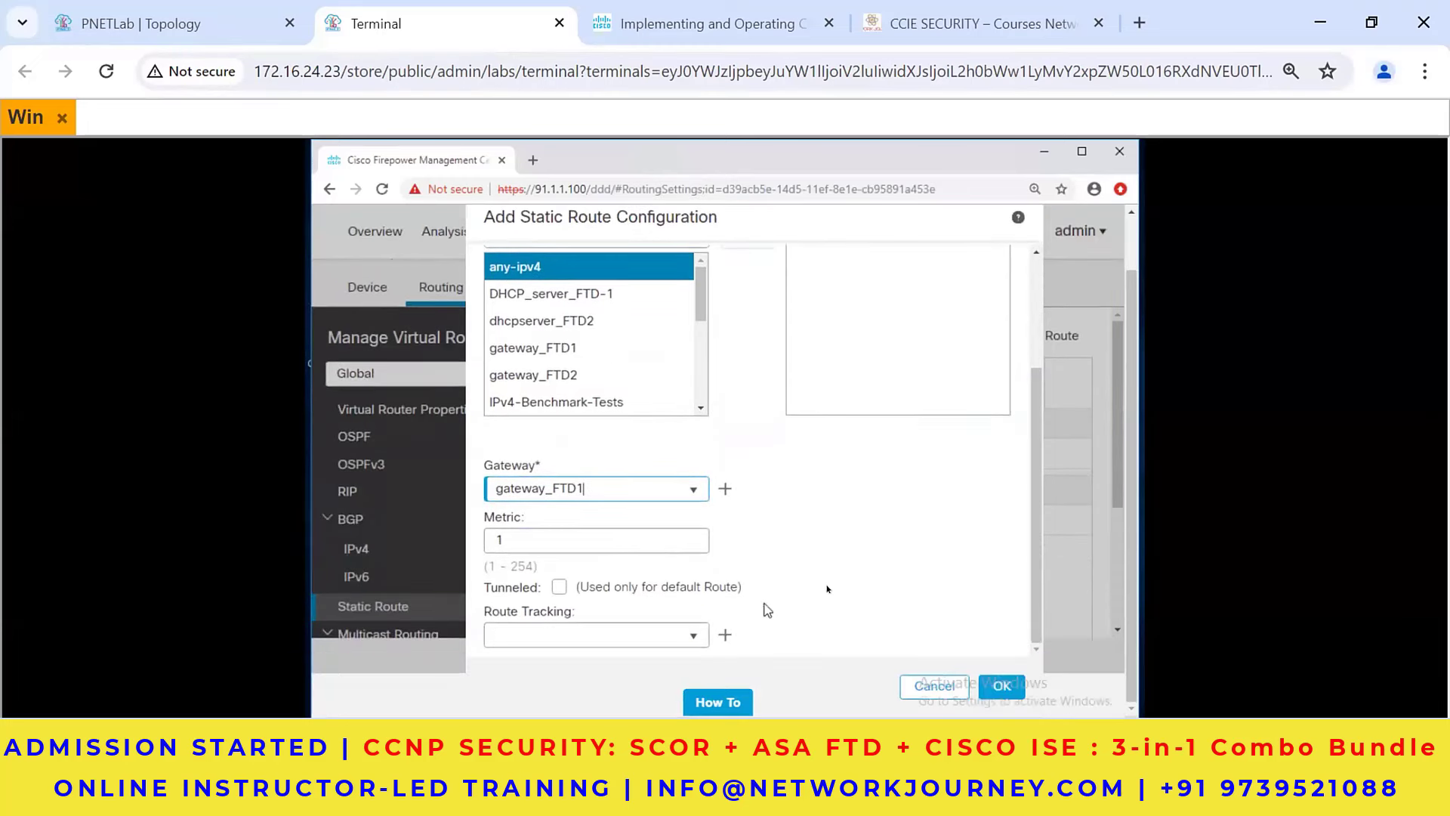
left_click(991, 686)
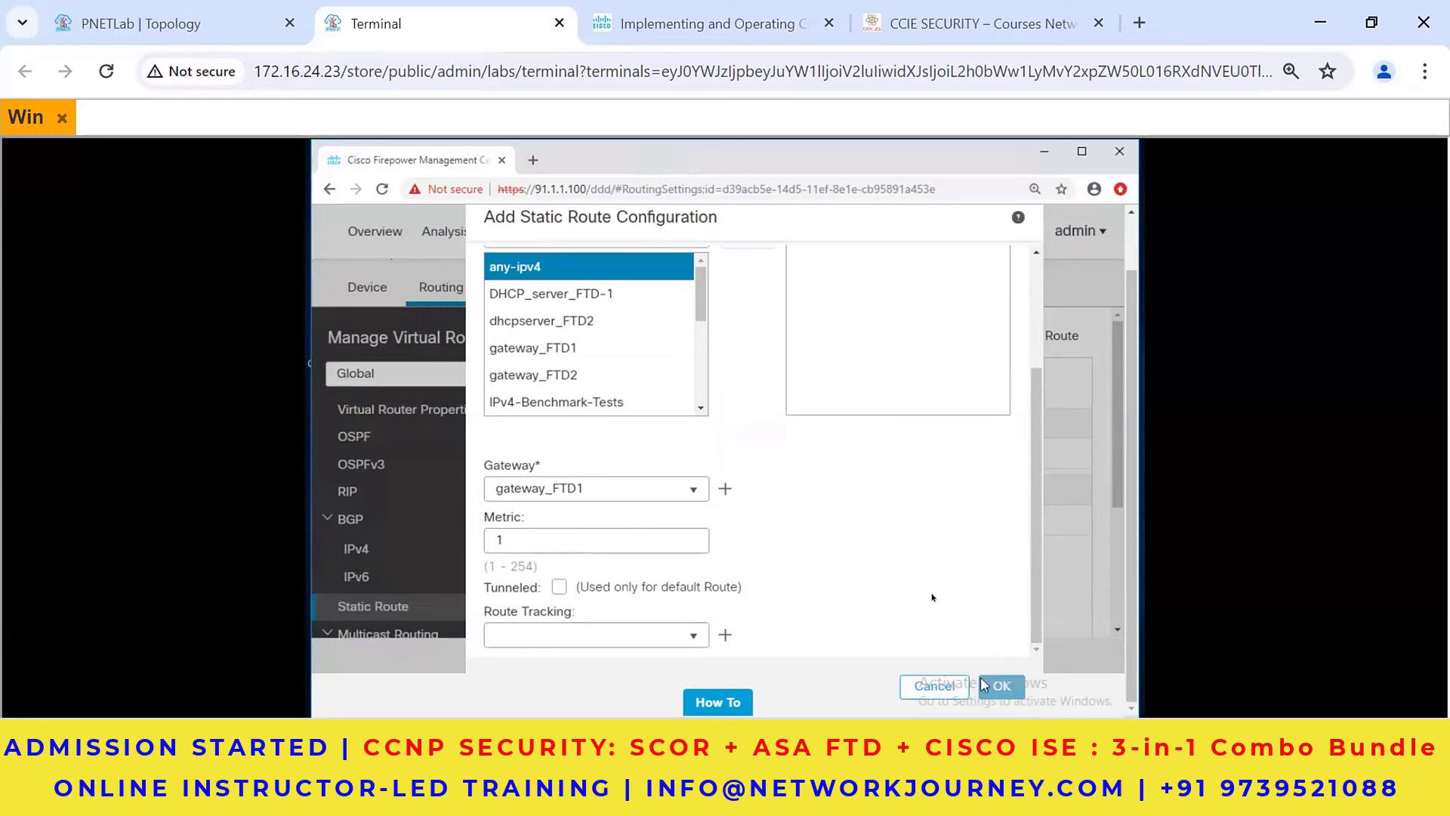
left_click(1000, 686)
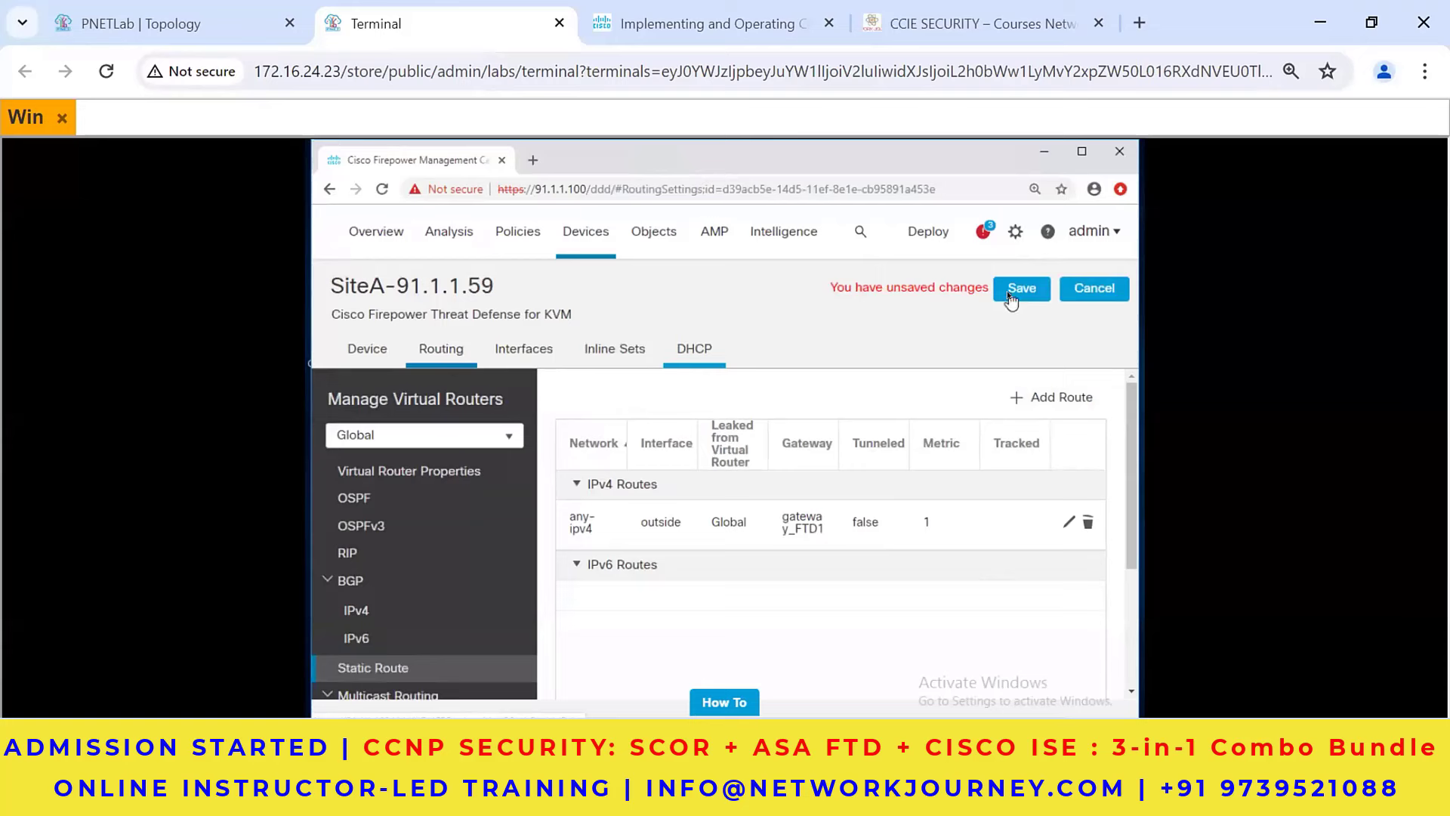
Step: Save SiteA-91.1.1.59's routing settings and let validation finish
left_click(1011, 298)
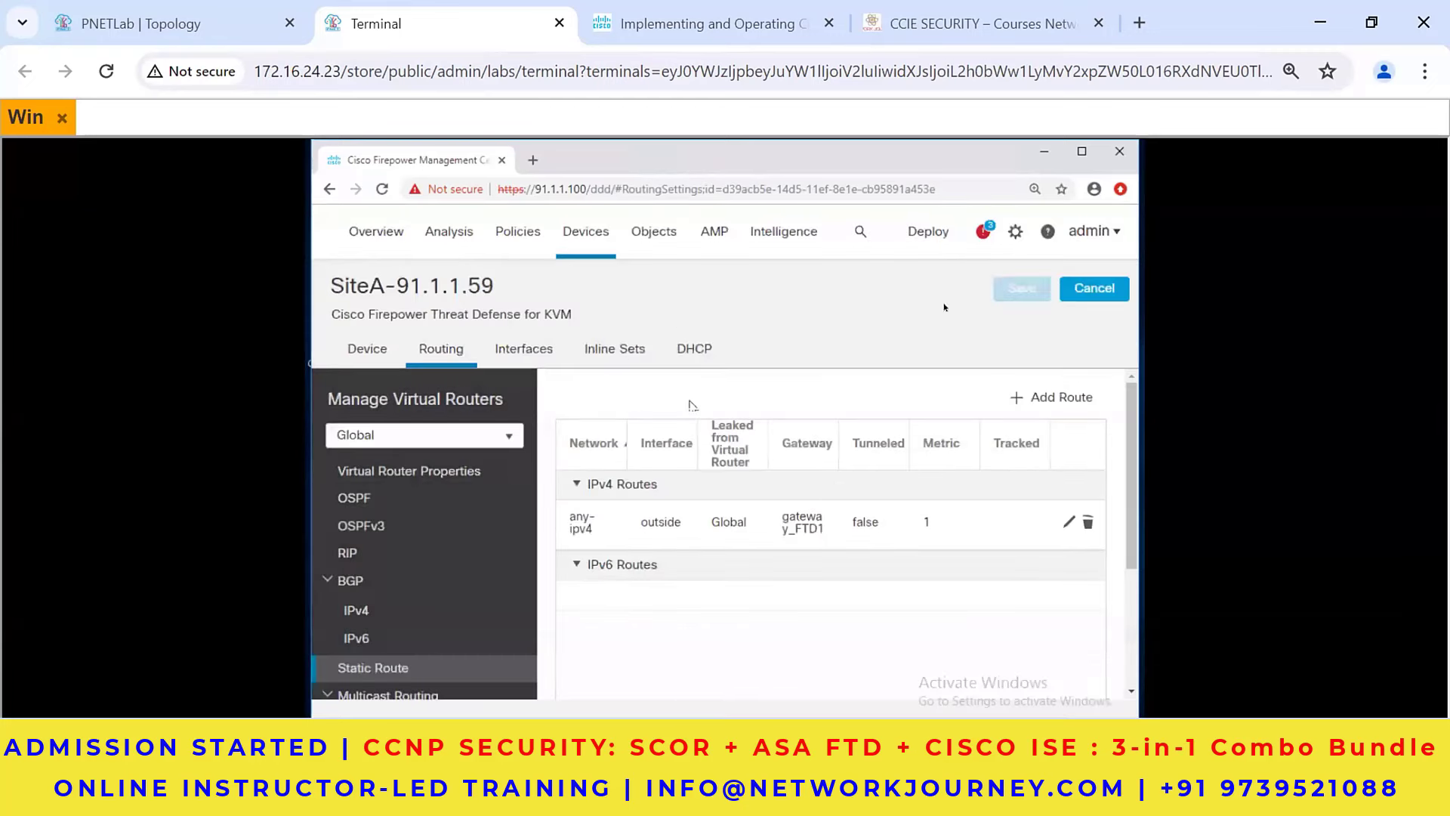
Step: Go to Devices > Device Management and edit SiteB-91.1.1.60
left_click(575, 242)
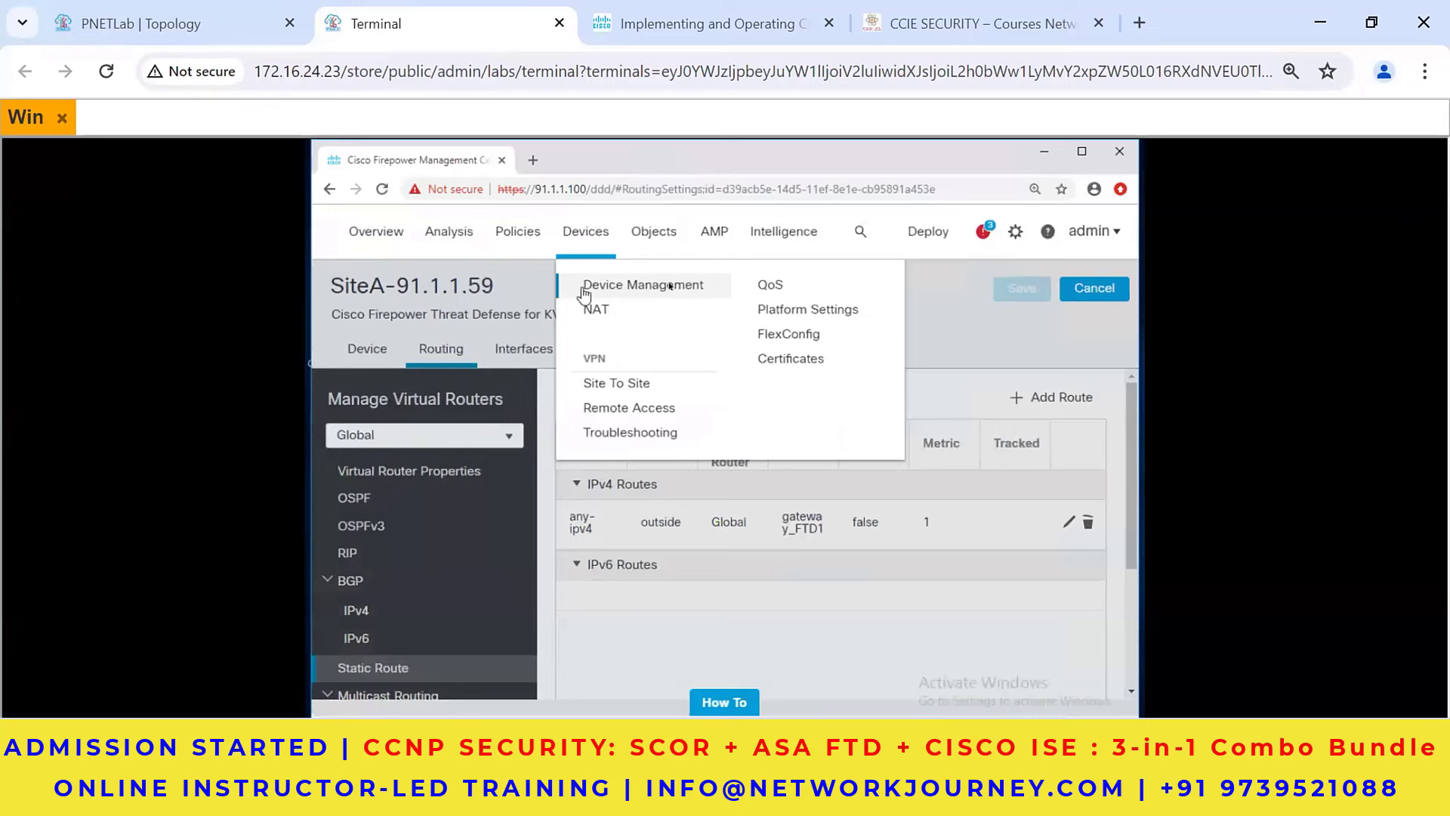
left_click(664, 287)
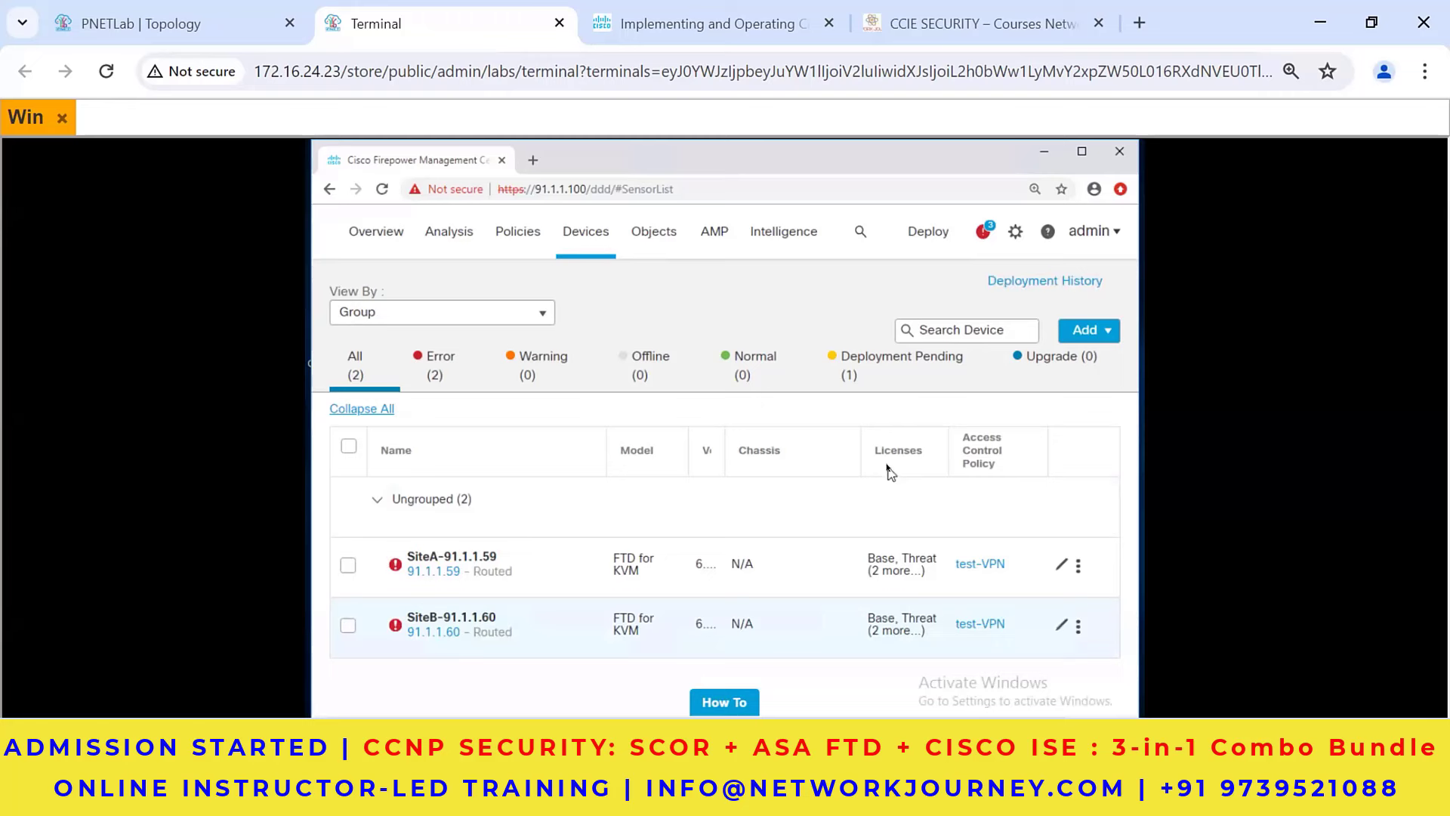
left_click(1059, 627)
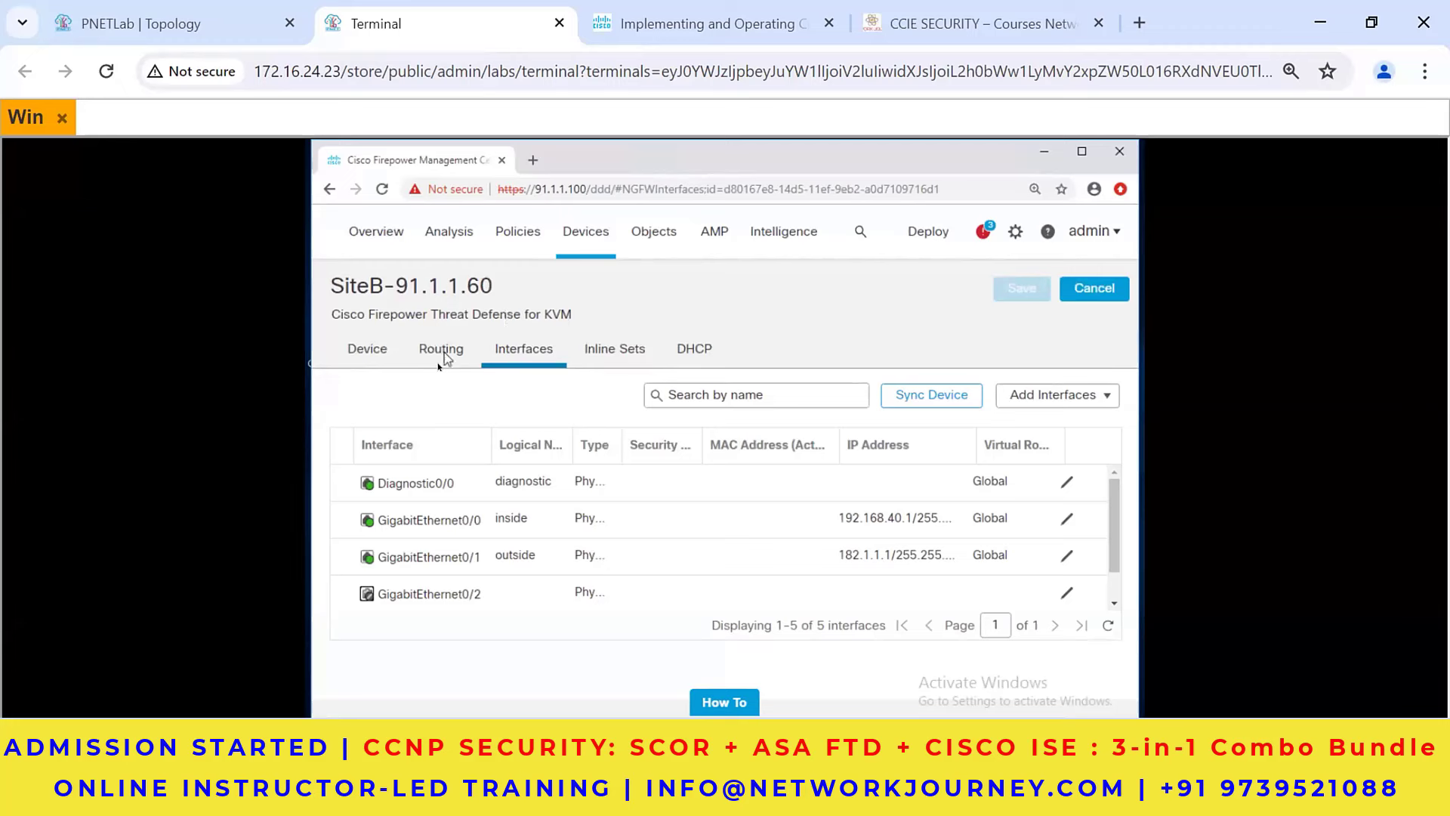
Step: Open SiteB's Routing tab and its Static Route section
left_click(444, 352)
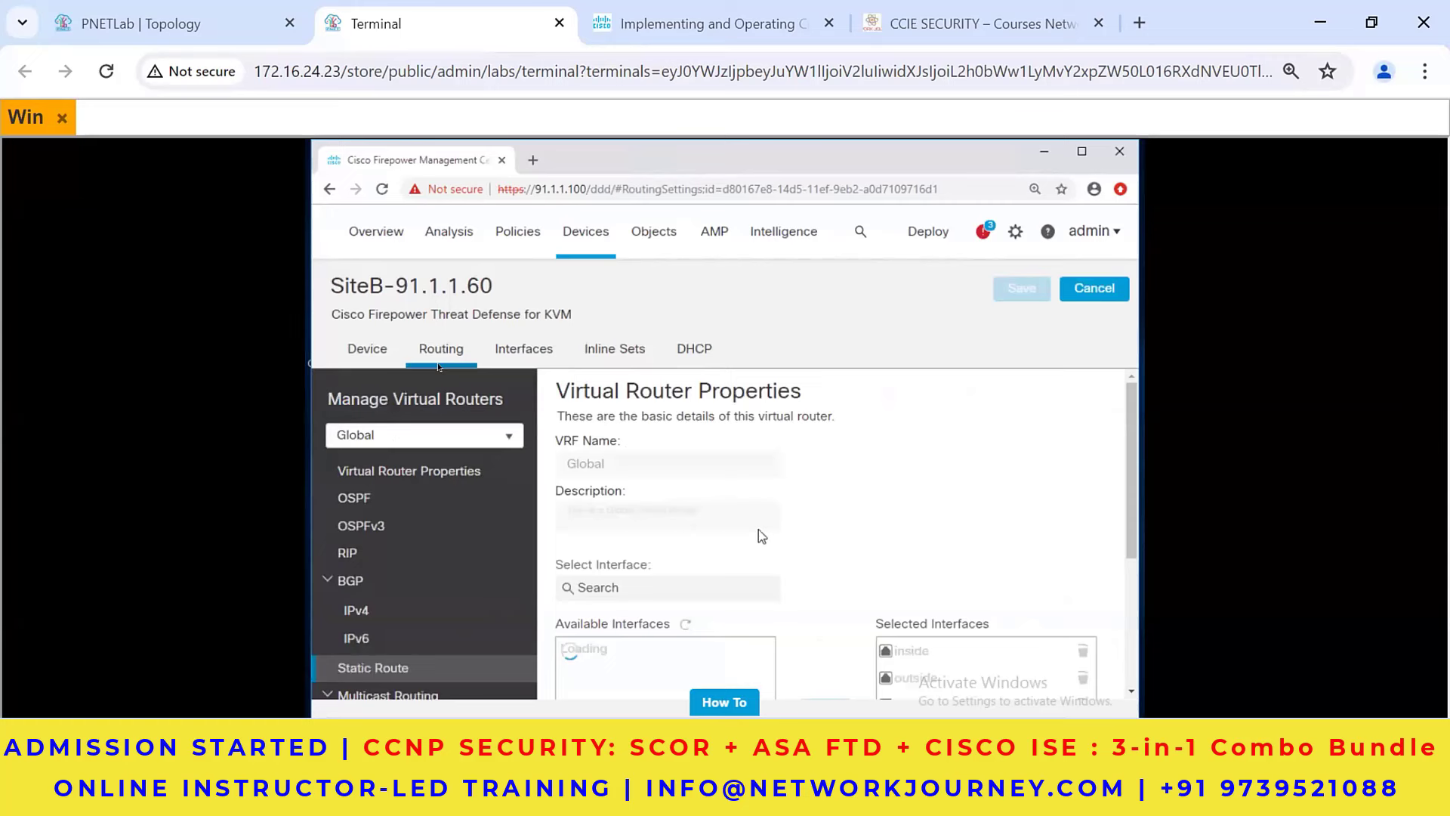
left_click(414, 659)
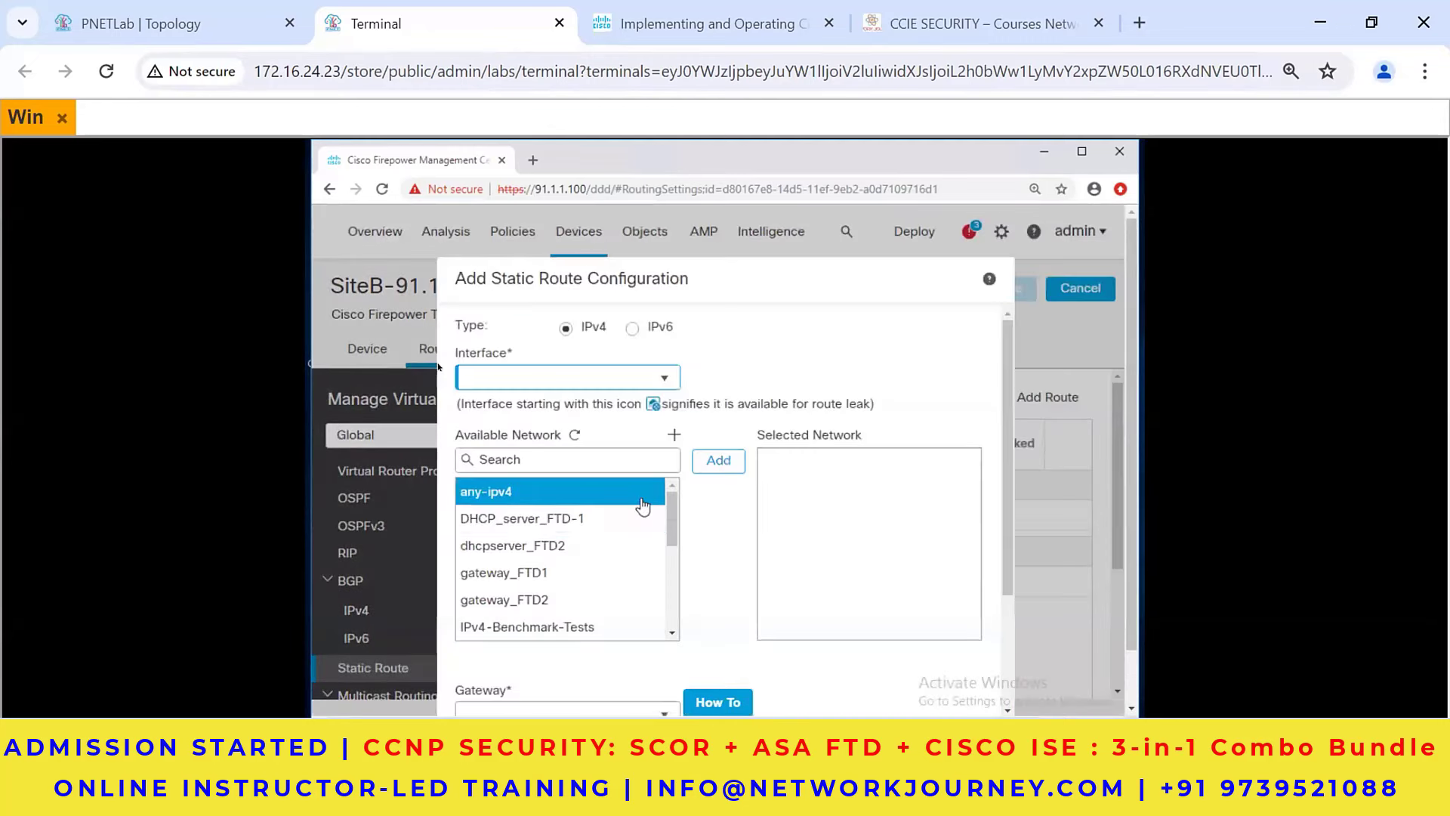
Step: Fill SiteB's route form: interface outside, network any-ipv4, gateway gateway_FTD2
left_click(655, 387)
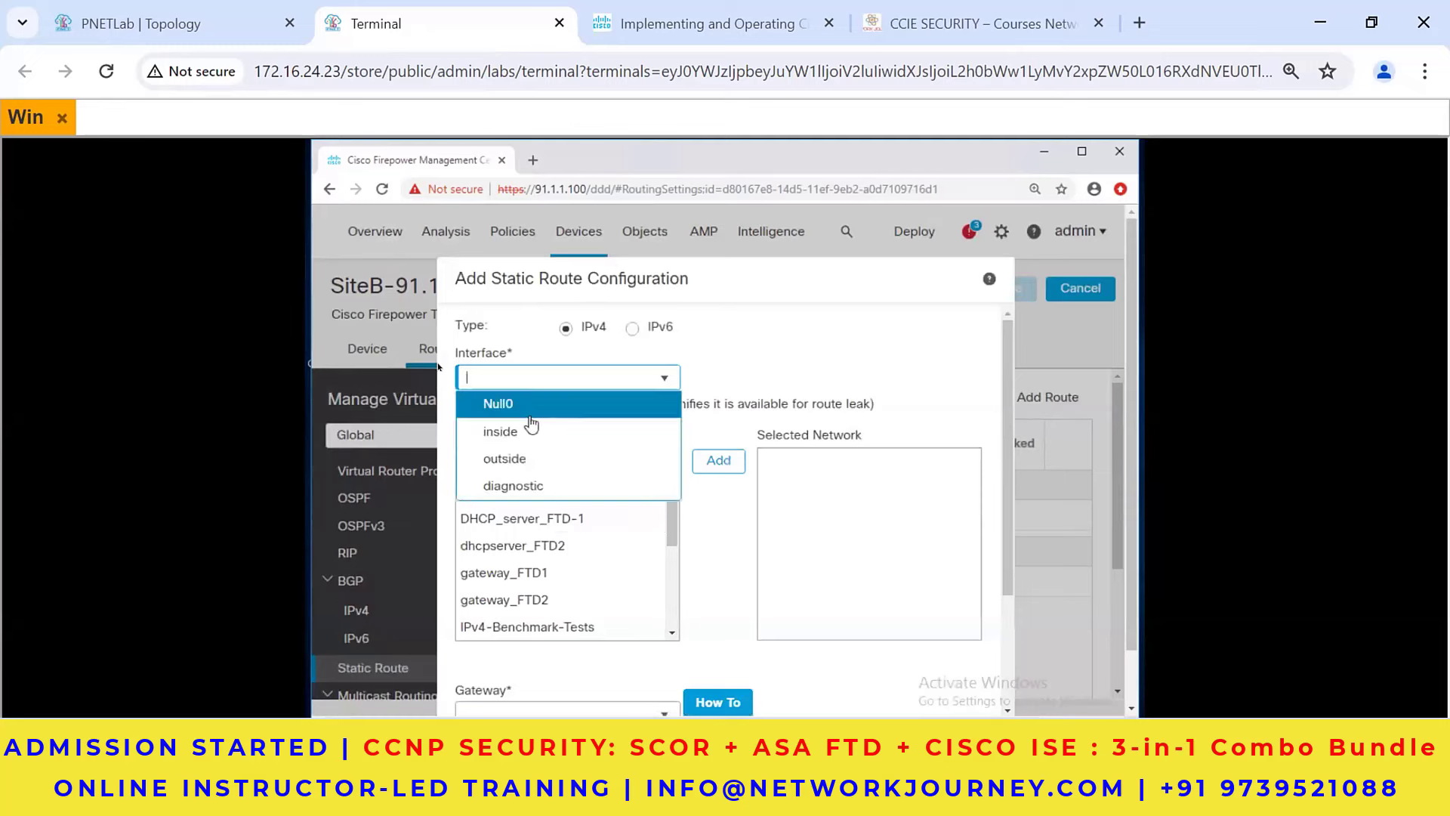
left_click(529, 464)
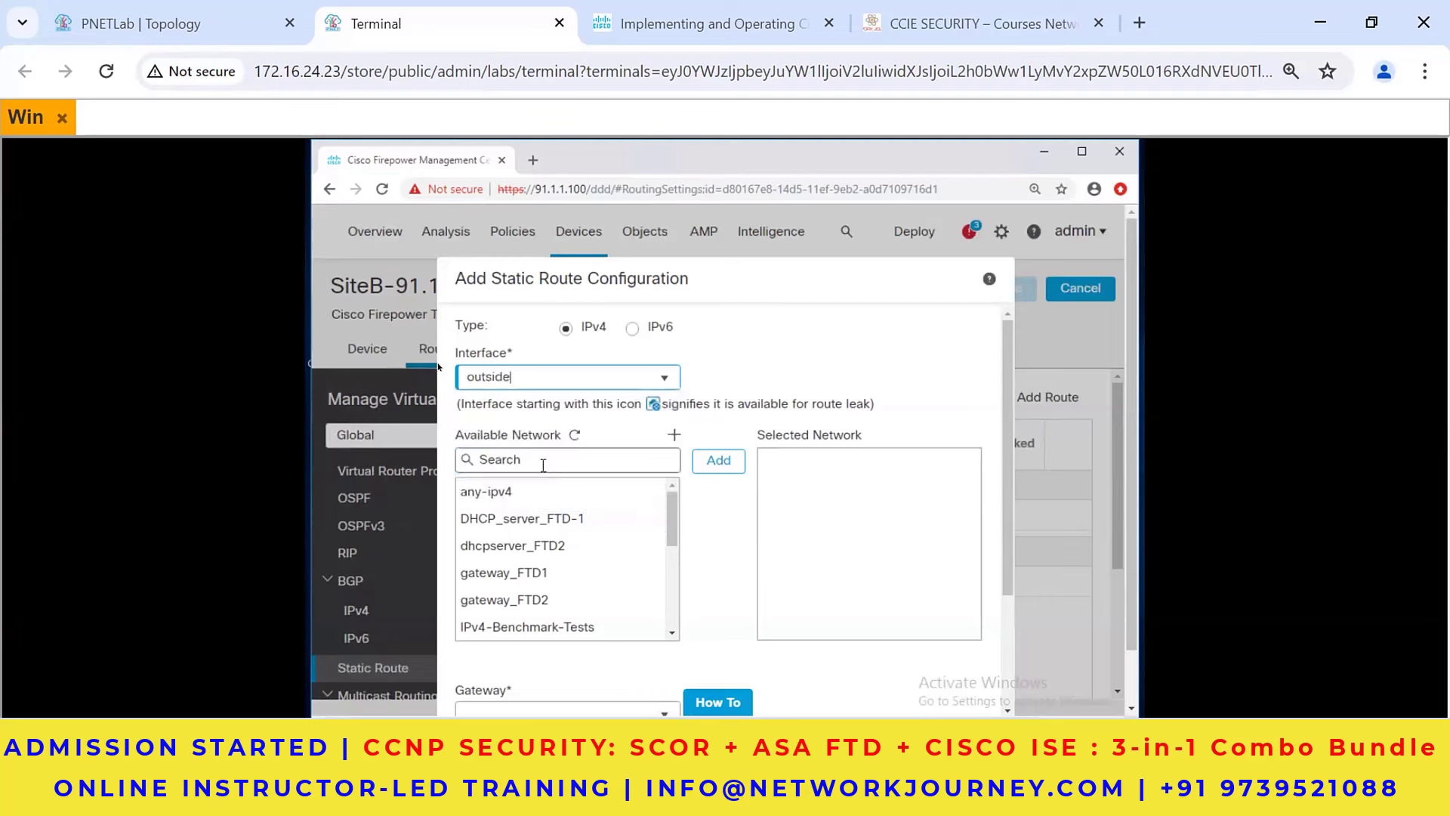
left_click(707, 462)
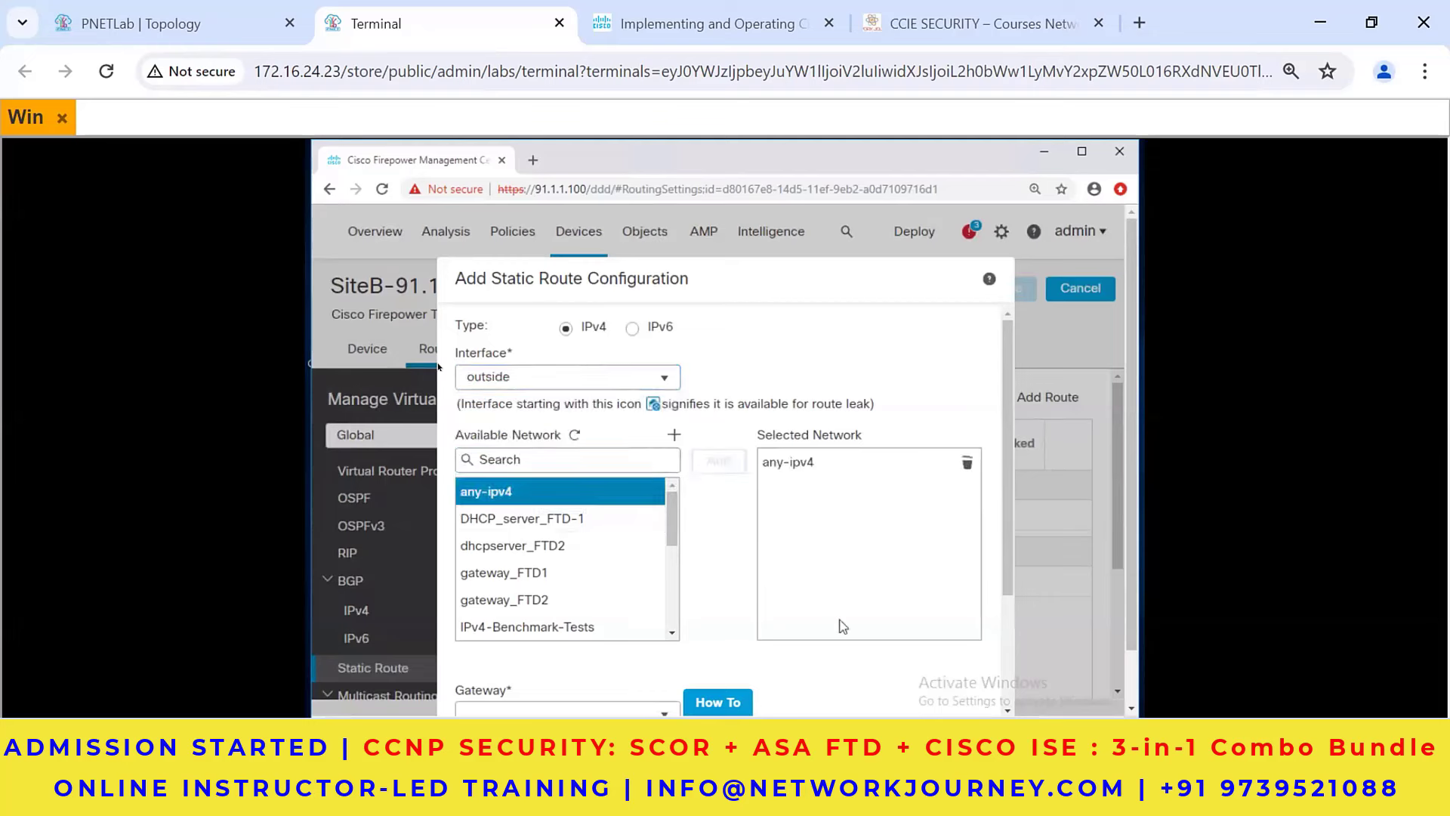
scroll(1006, 632, "down", 3)
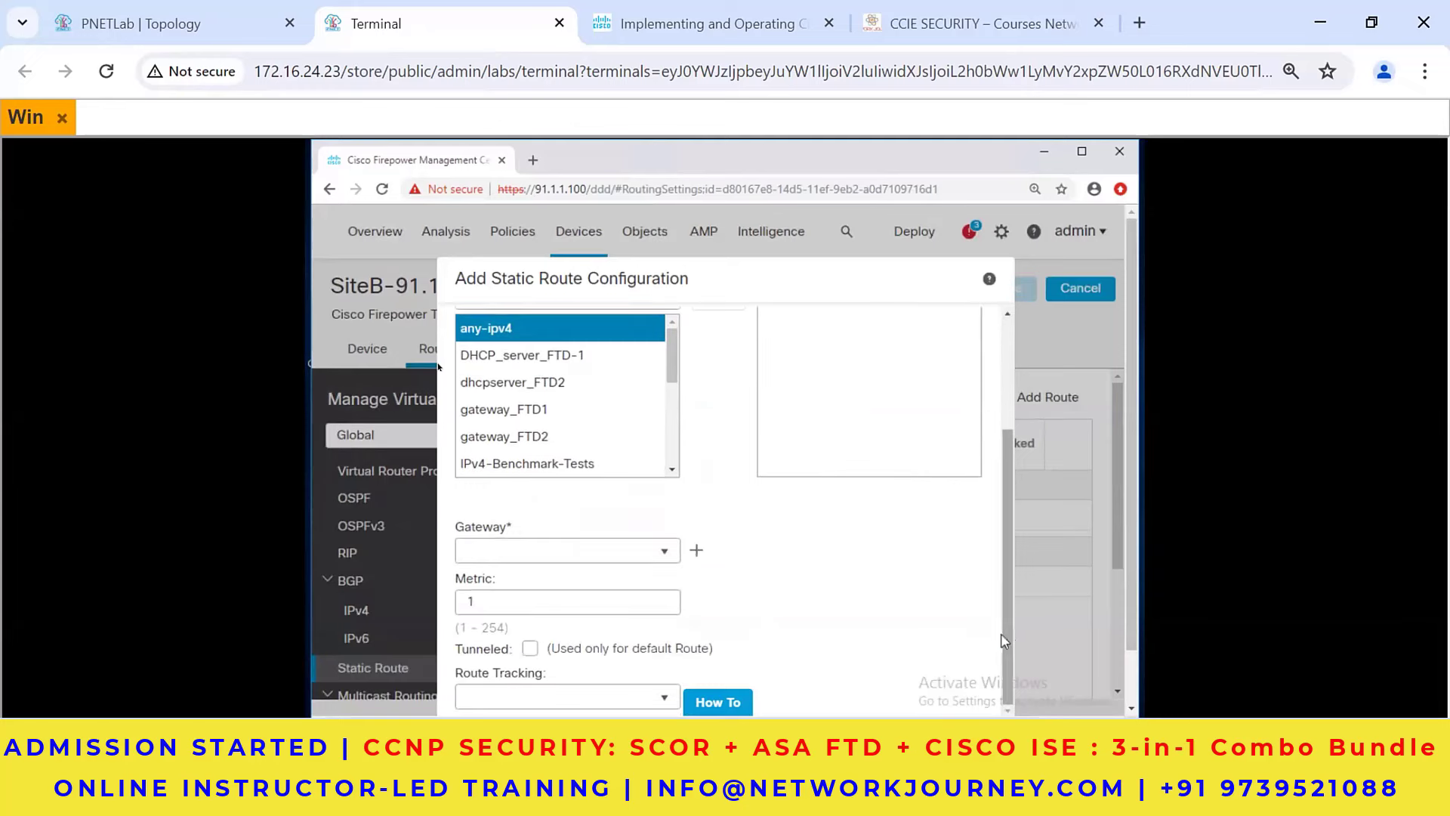
left_click(654, 555)
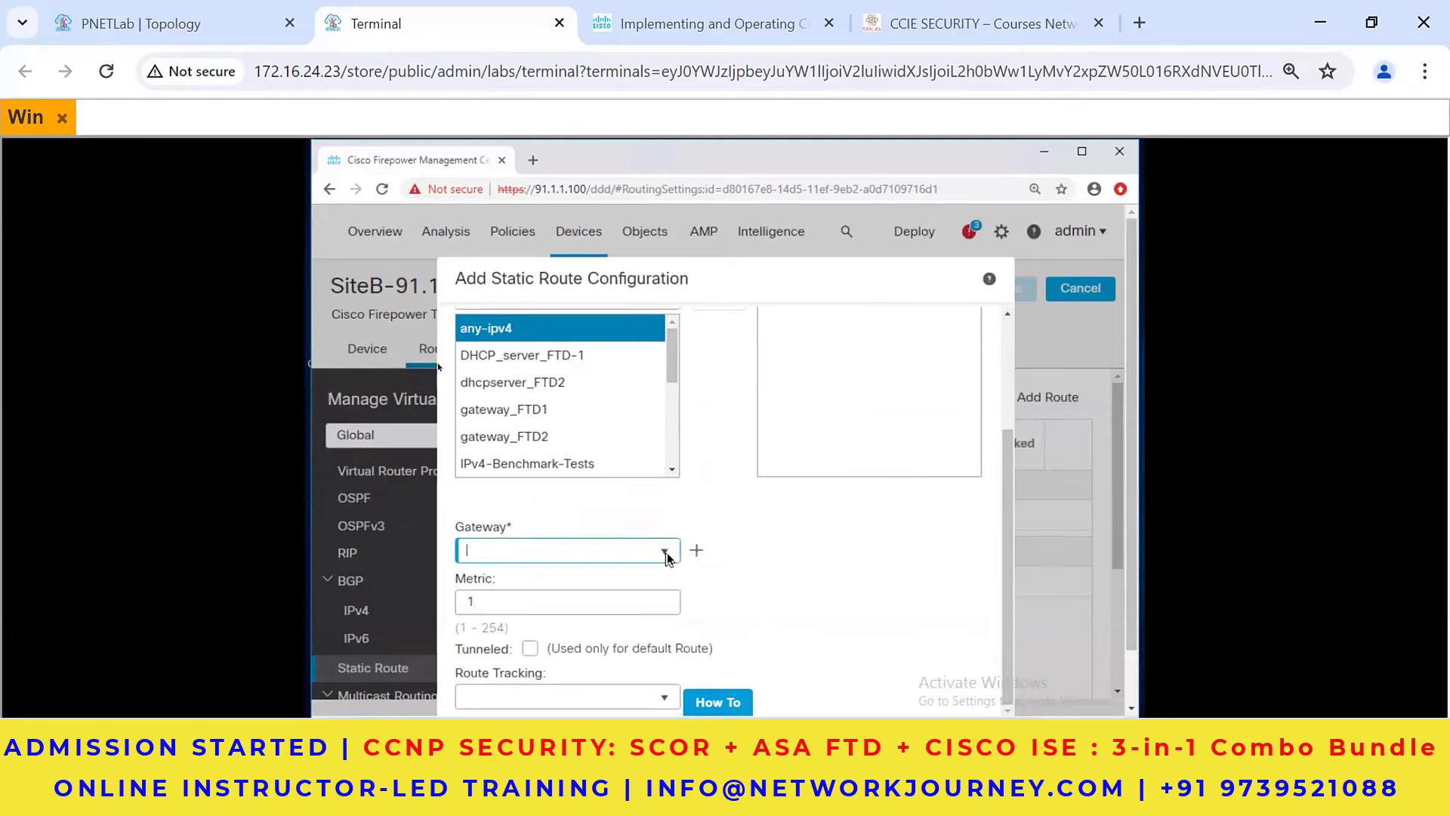
left_click(666, 559)
left_click(666, 558)
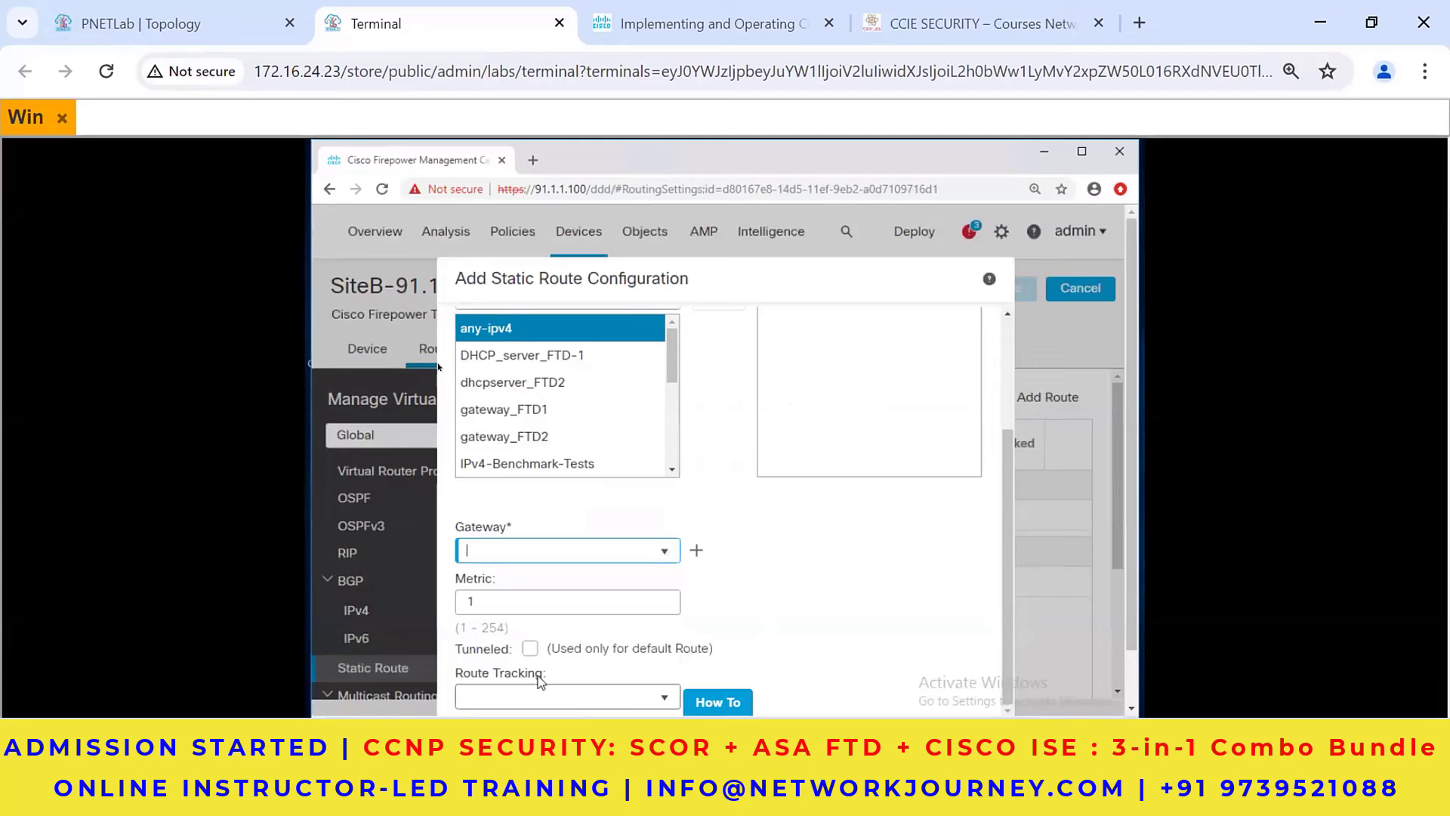
left_click(667, 559)
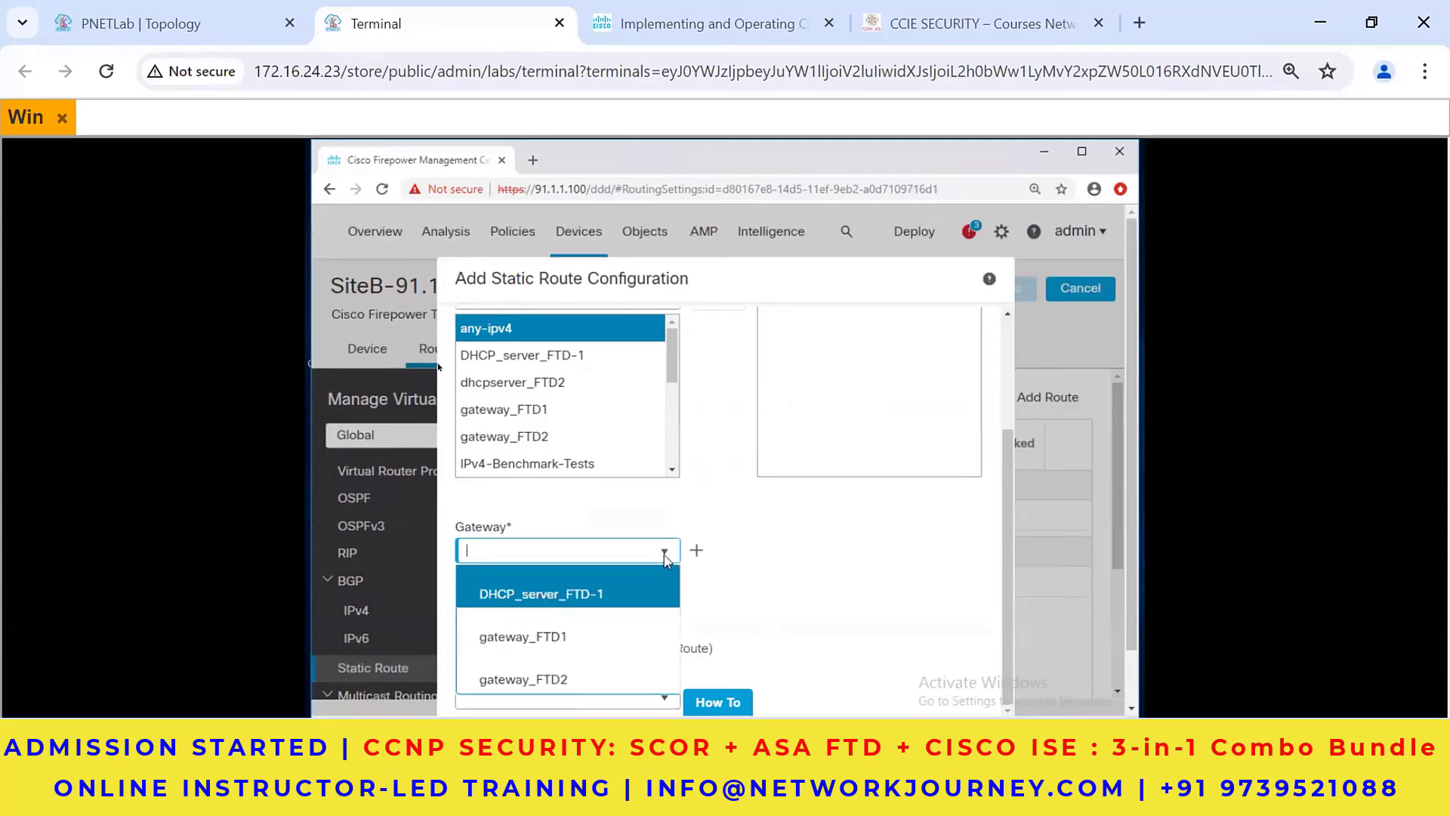
left_click(586, 661)
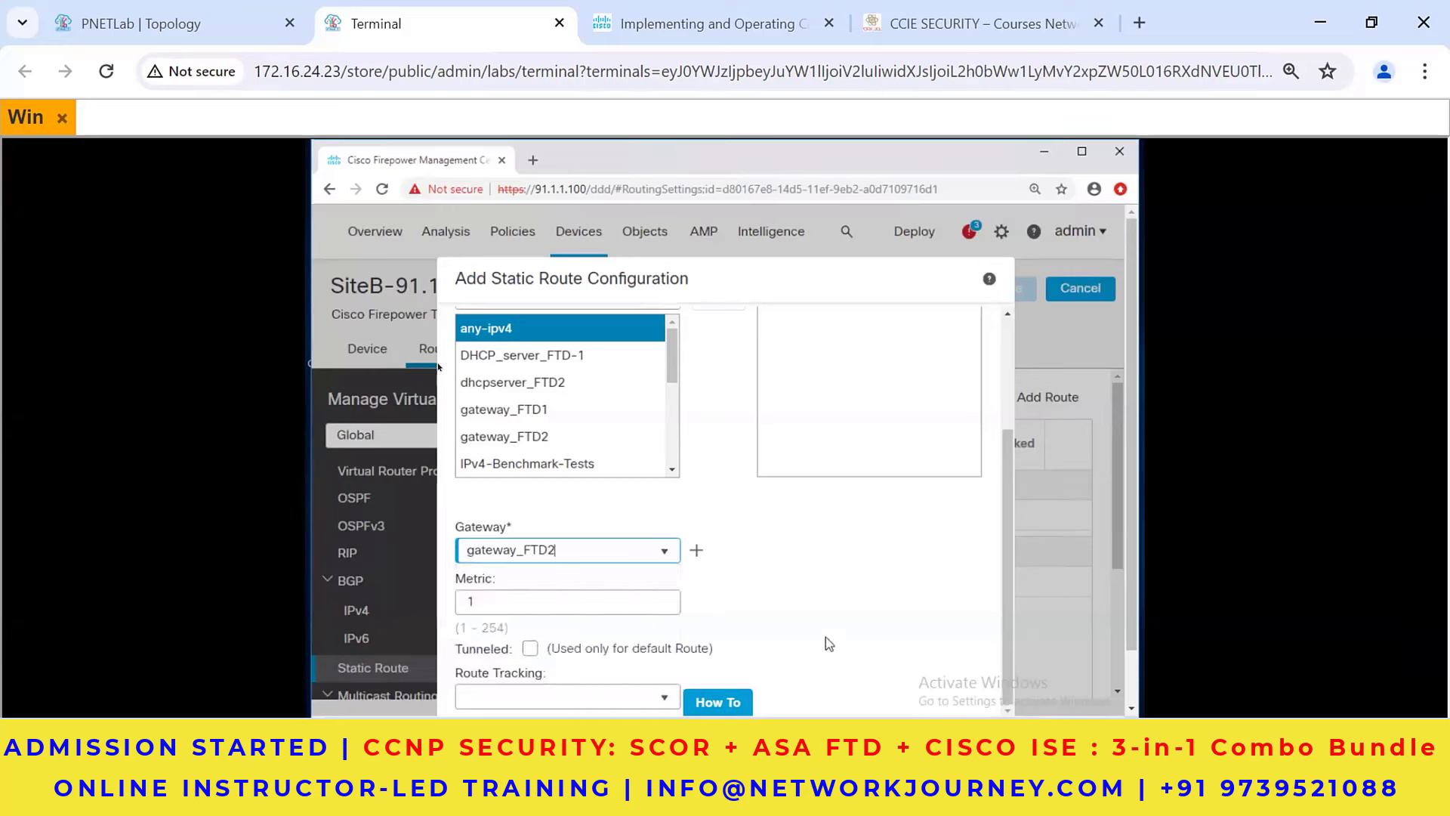
left_click(1007, 352)
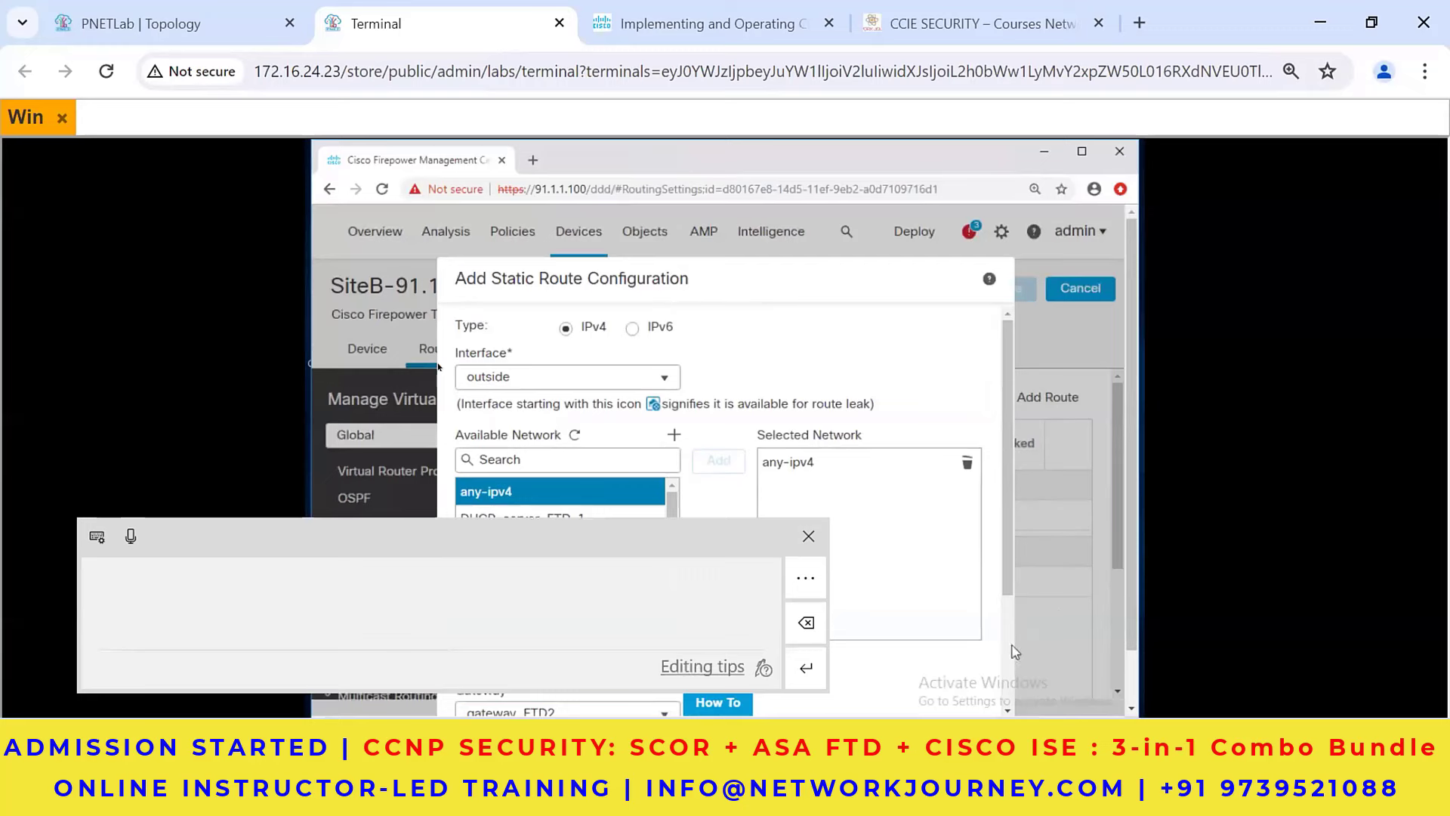
left_click(808, 535)
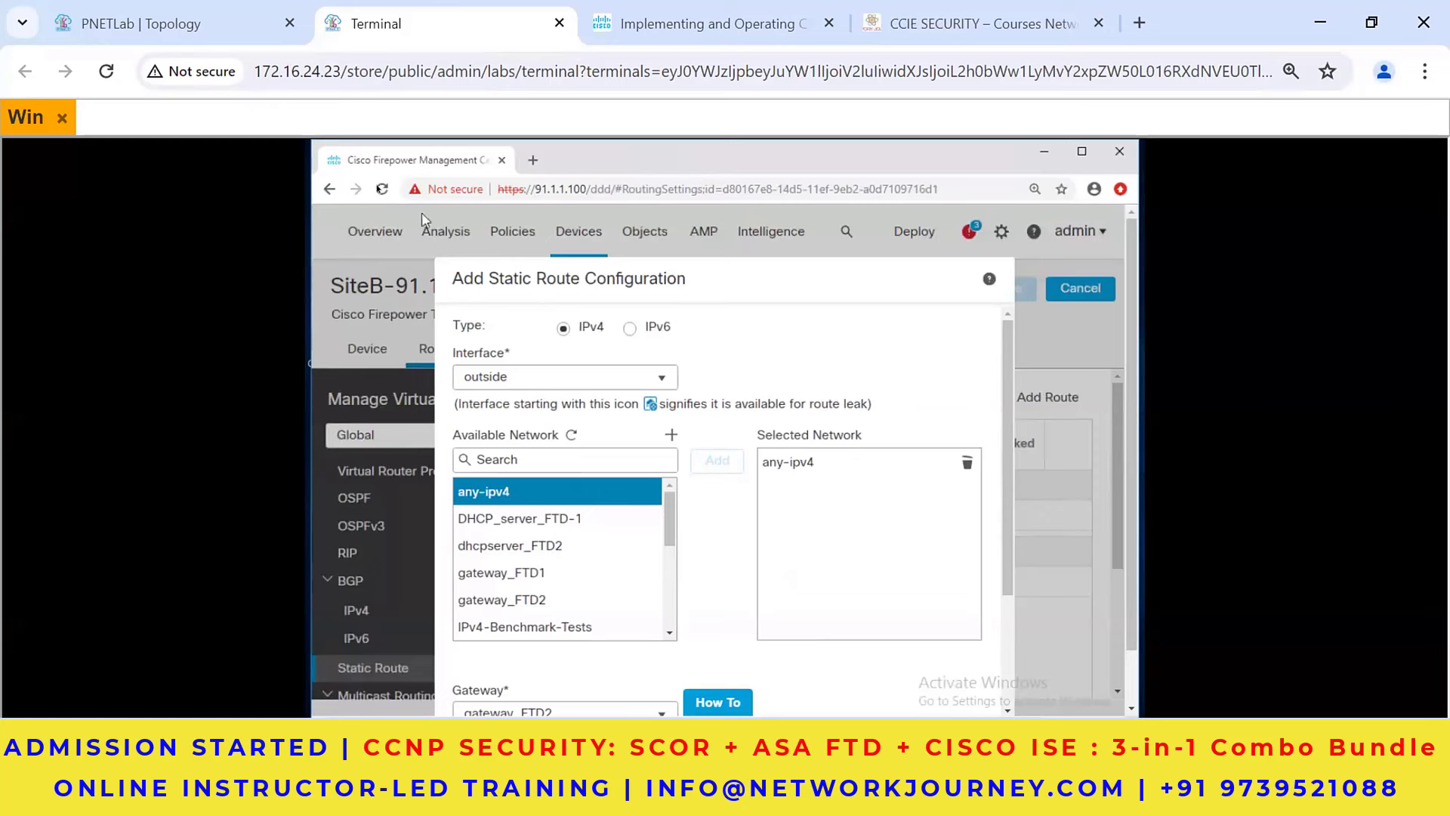
left_click(382, 189)
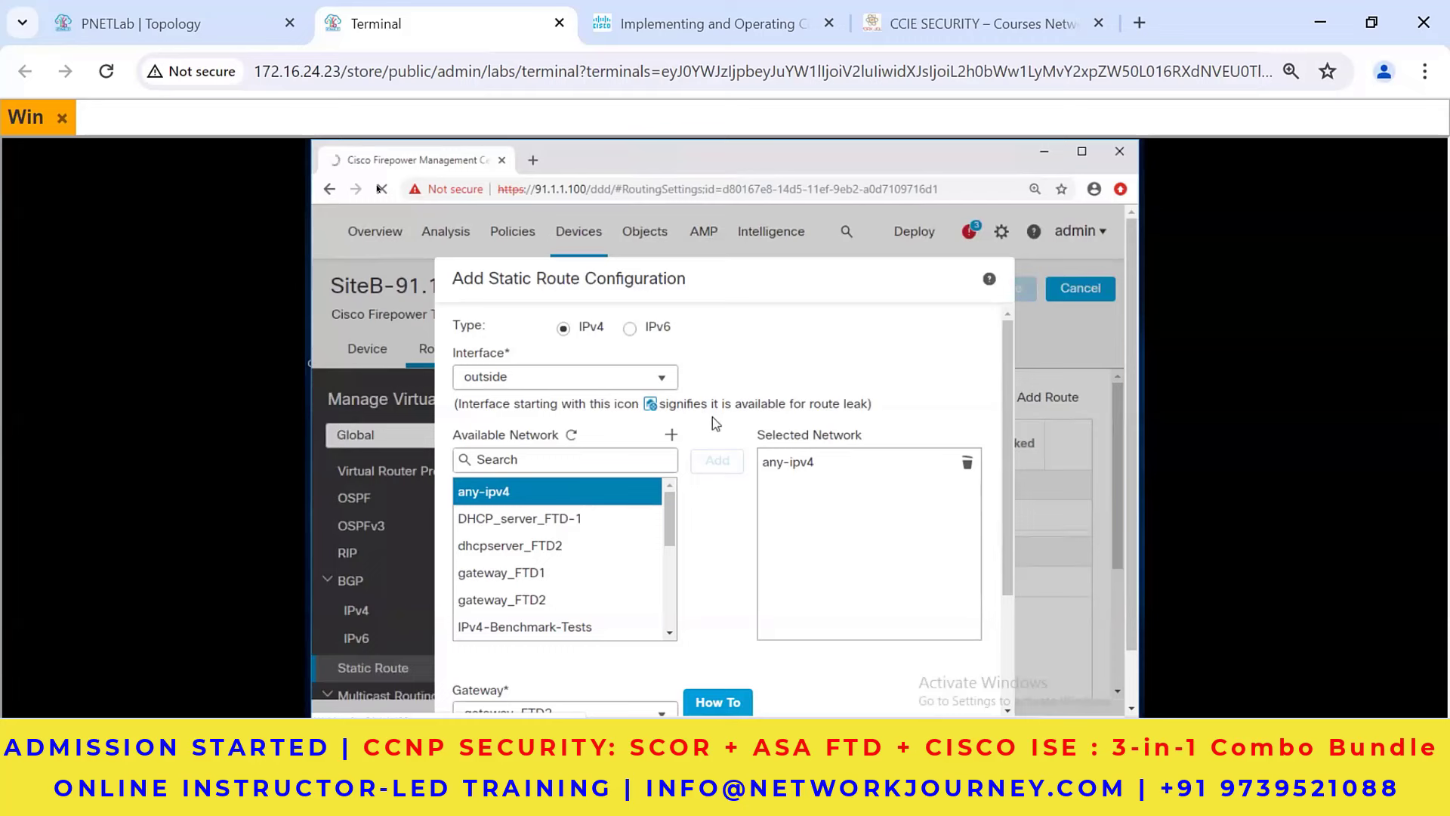
scroll(713, 417, "down", 3)
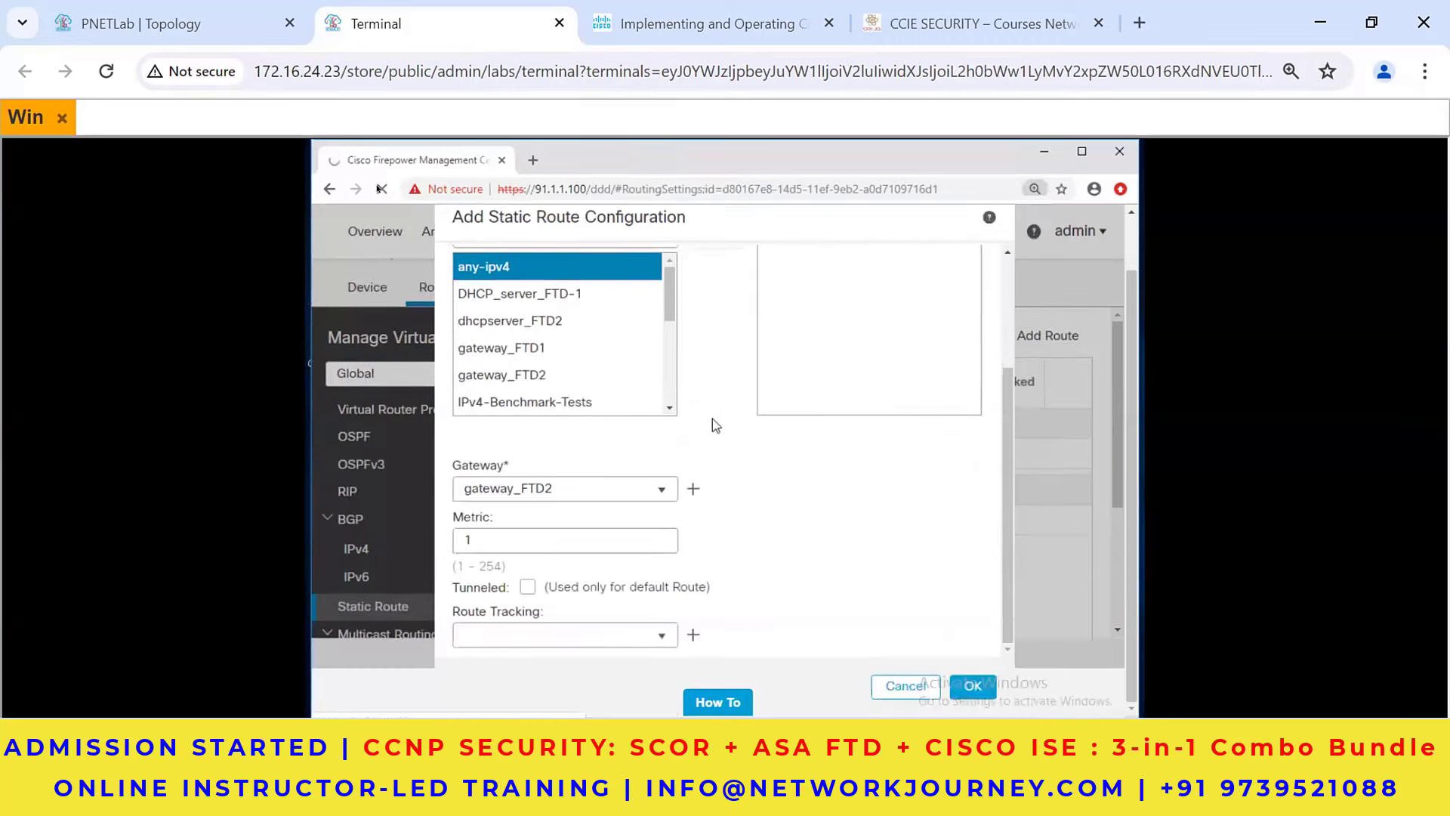
Step: Confirm SiteB's new static route with OK, then open a blank browser tab
left_click(974, 688)
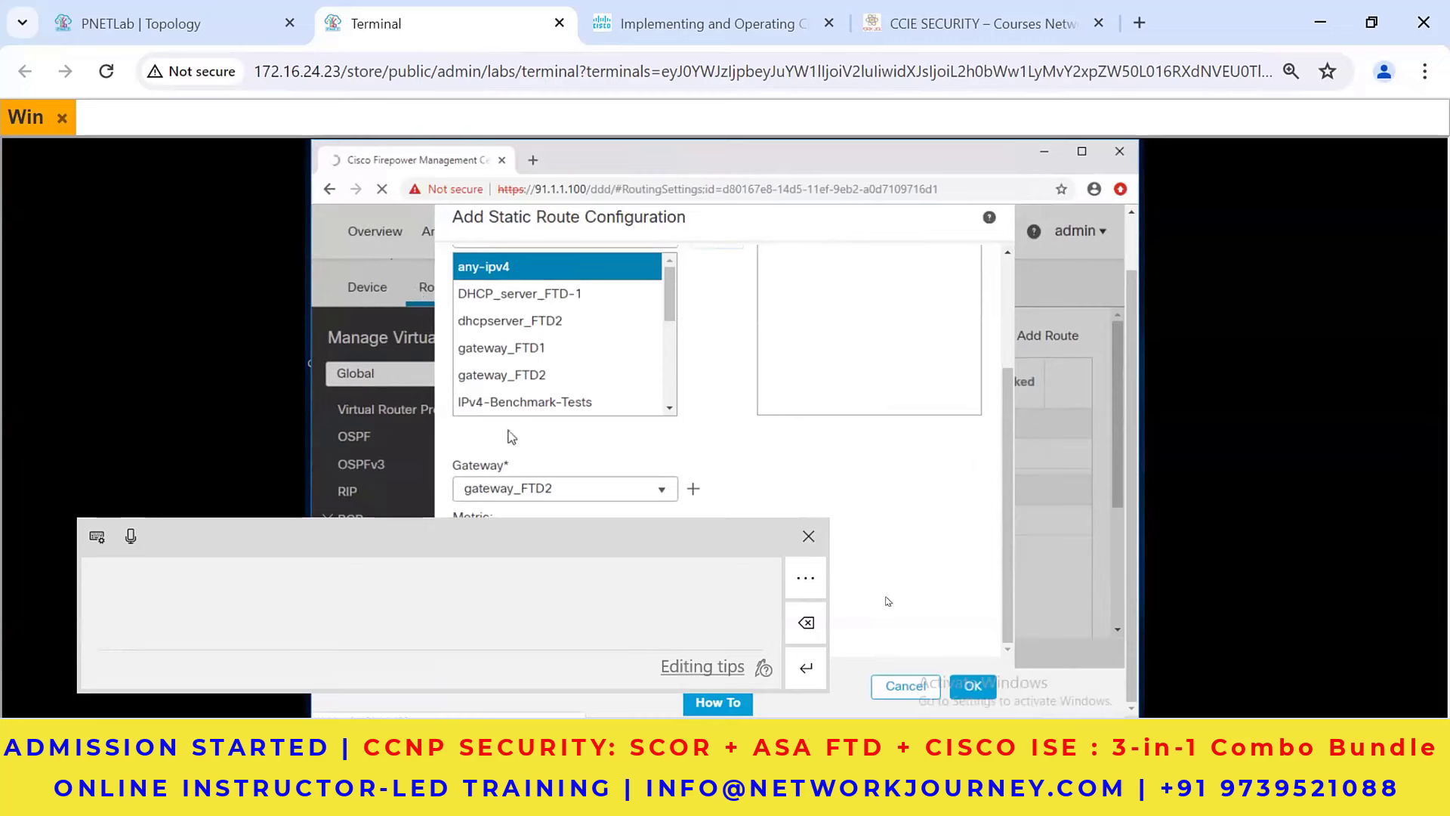
left_click(808, 535)
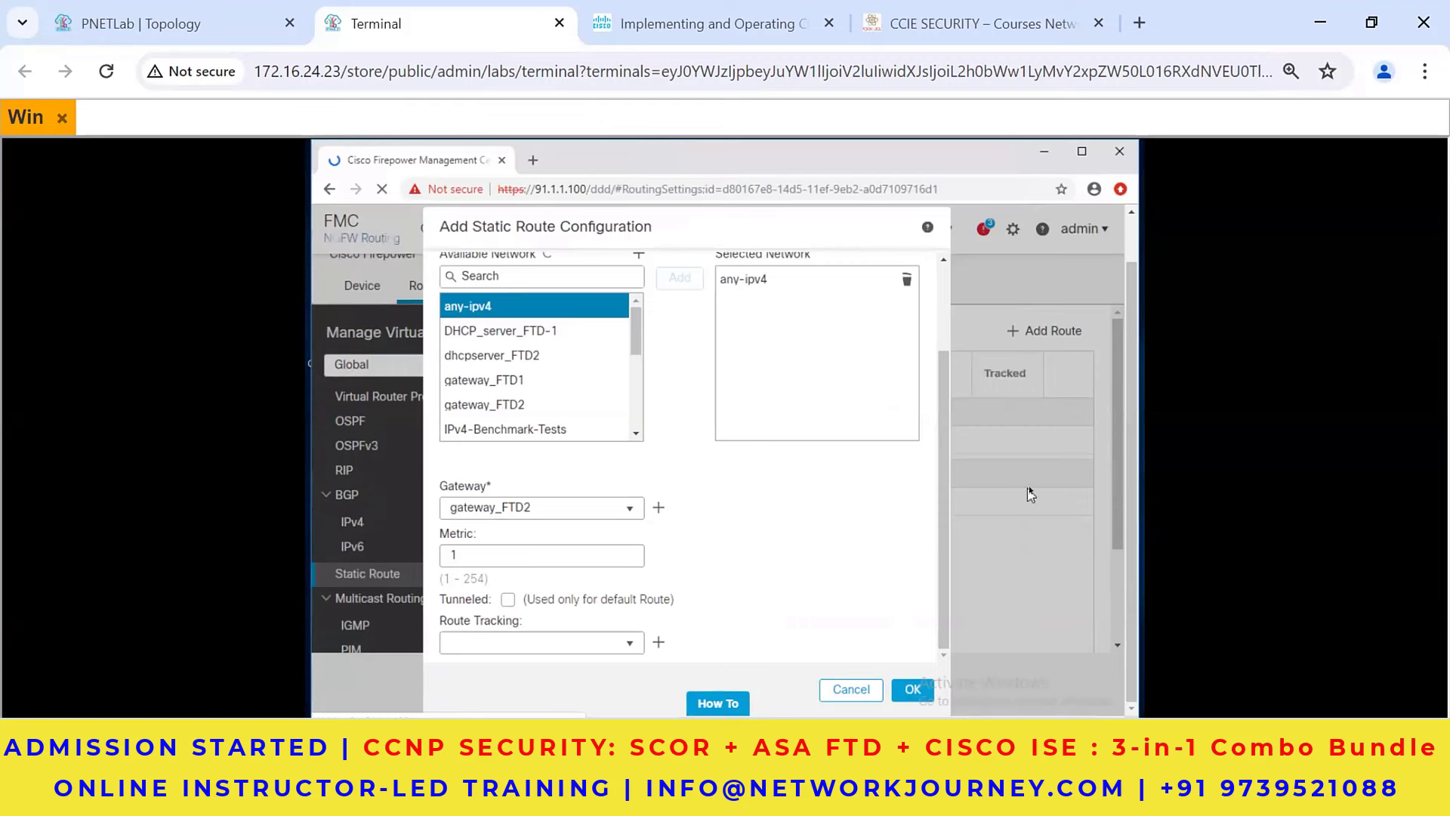
left_click(899, 693)
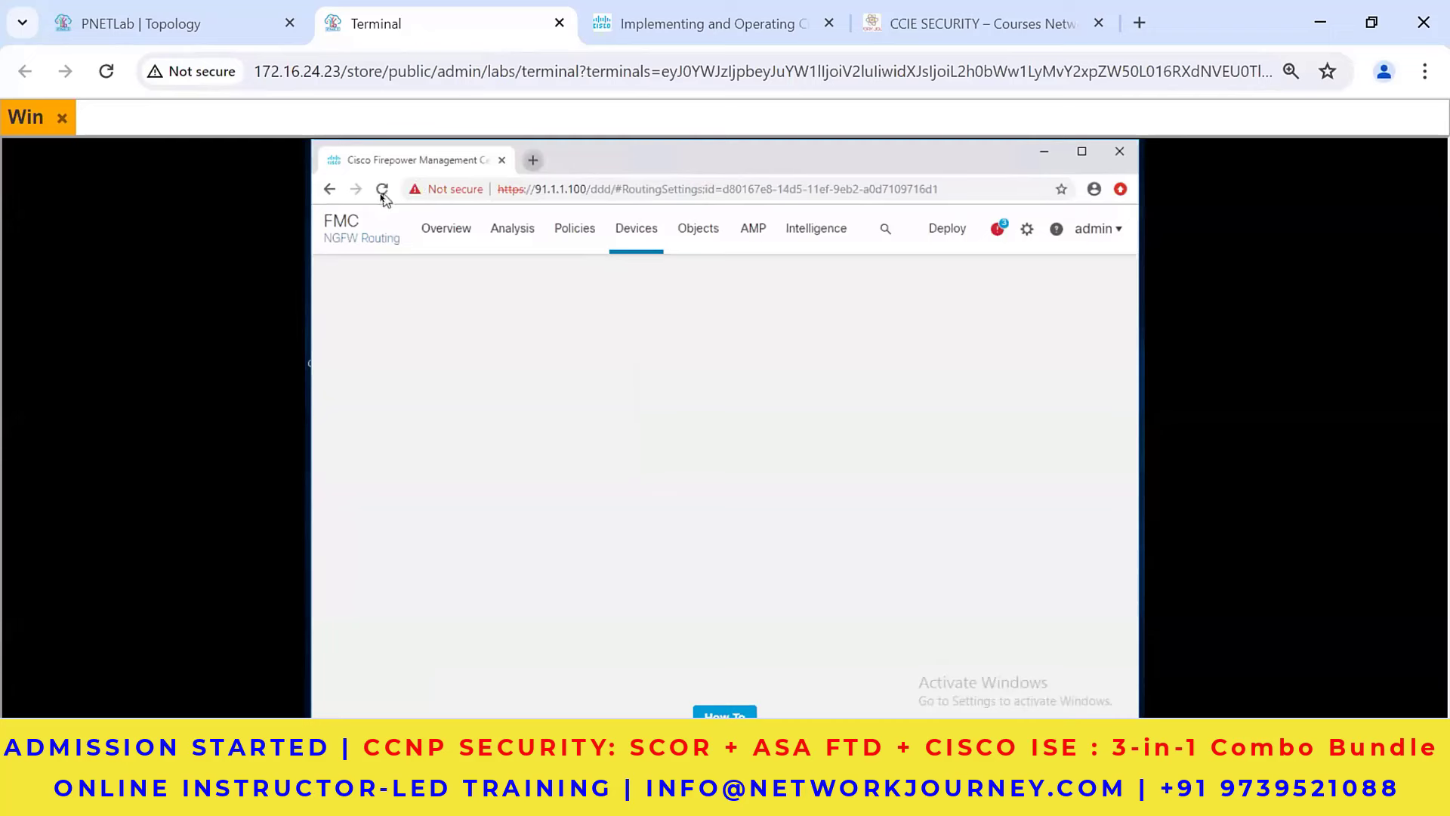
key("ctrl+t")
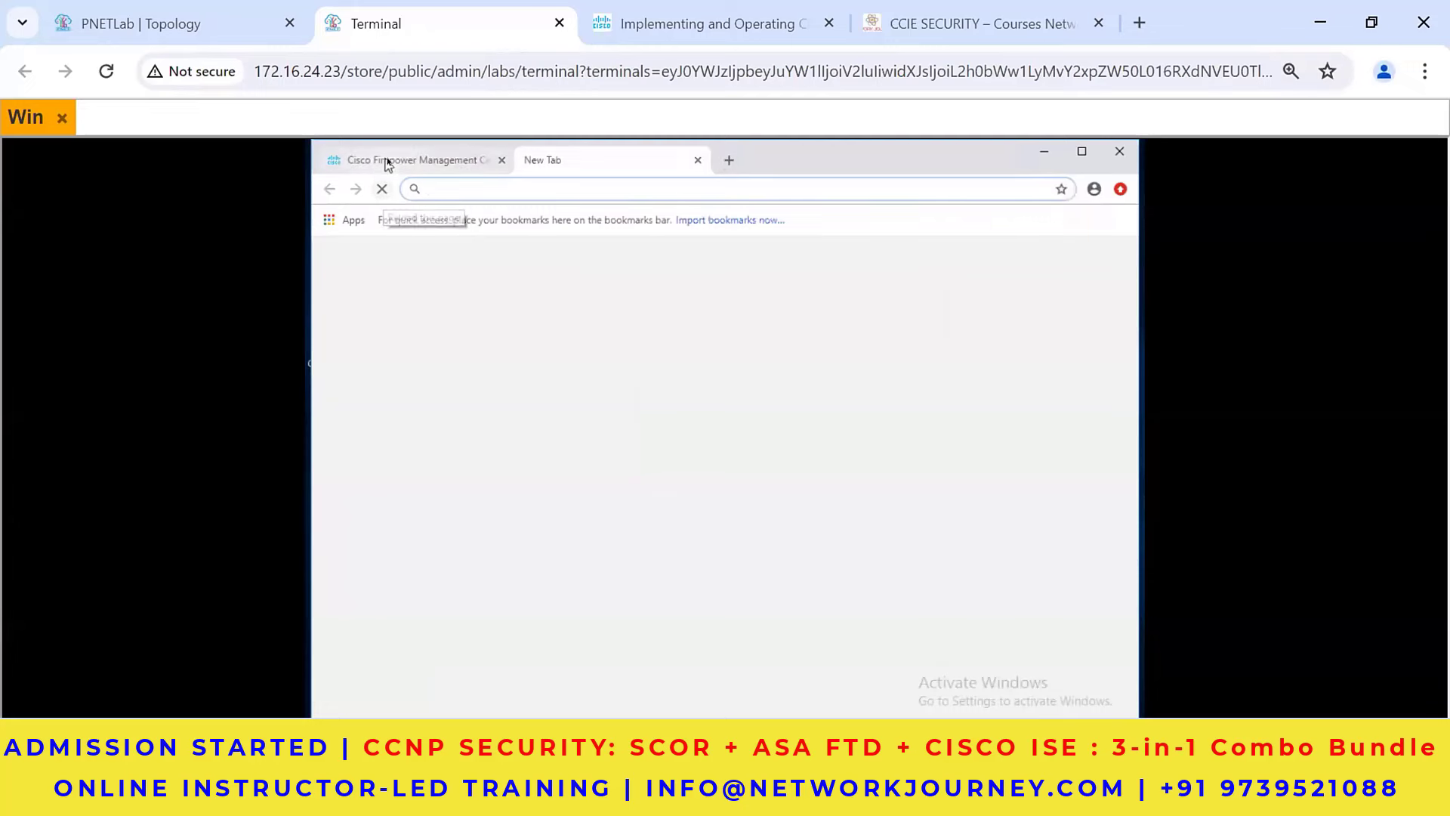
Step: Return to the FMC tab and reload SiteB's routing page
left_click(388, 162)
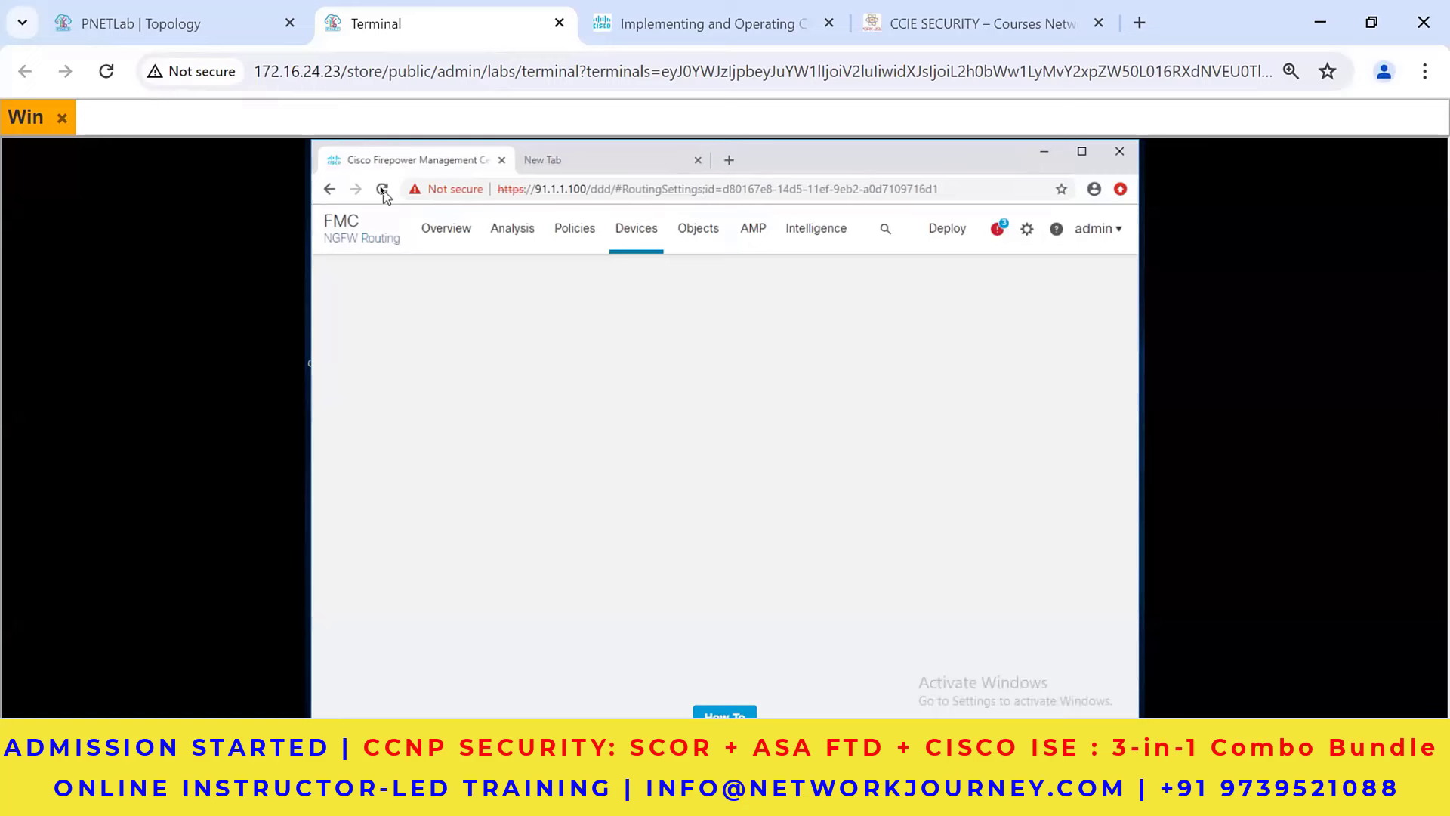
left_click(383, 189)
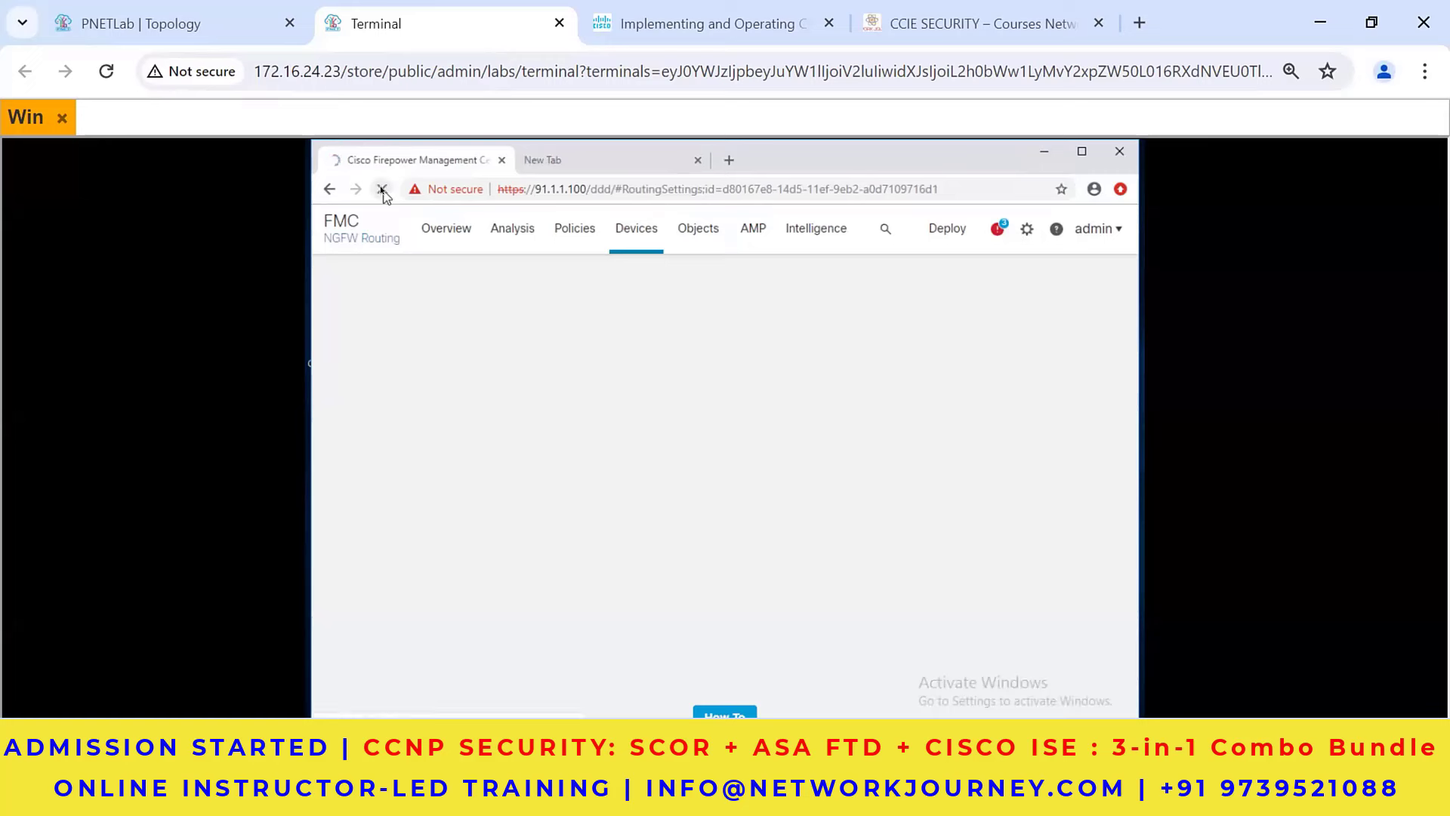